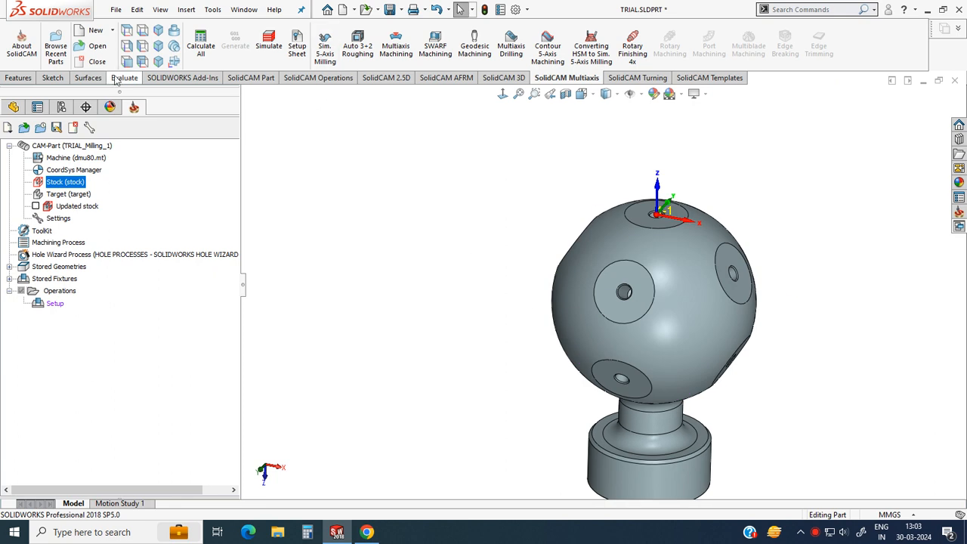
# Begin an offset surface at 0 mm distance and select the flat circular face on top of the sphere.
pyautogui.click(88, 78)
pyautogui.click(263, 48)
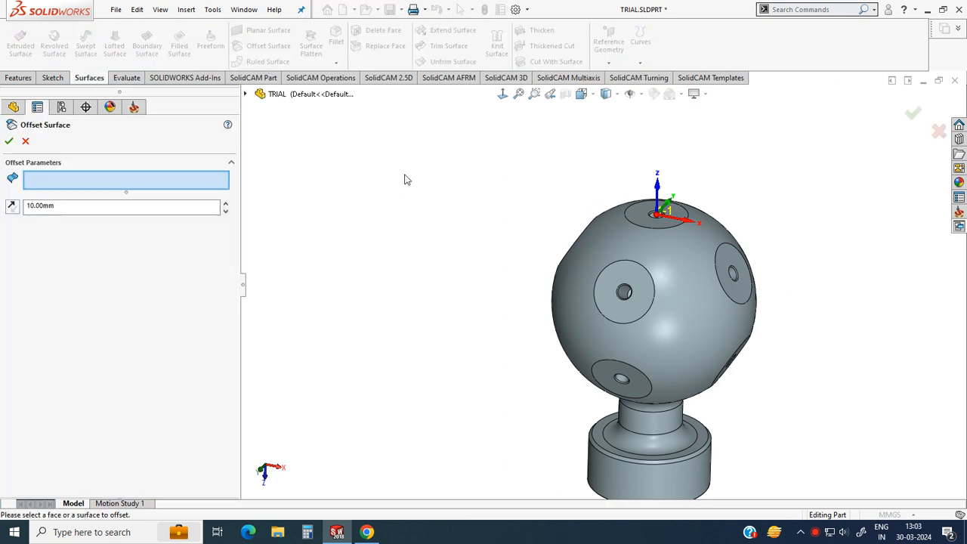
pyautogui.press('Down')
pyautogui.press('Tab')
pyautogui.write('0')
pyautogui.scroll(-4, 643, 284)
pyautogui.click(621, 235)
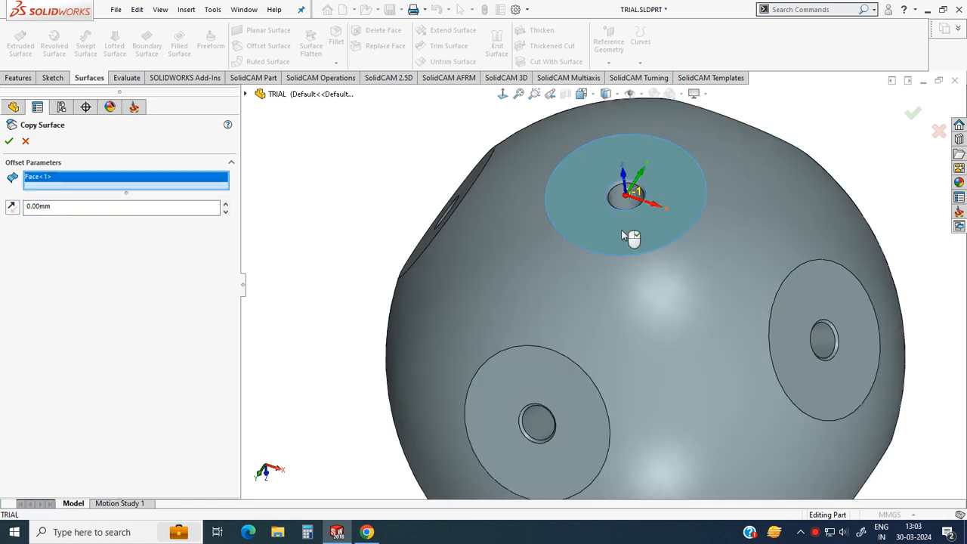
pyautogui.scroll(3, 612, 239)
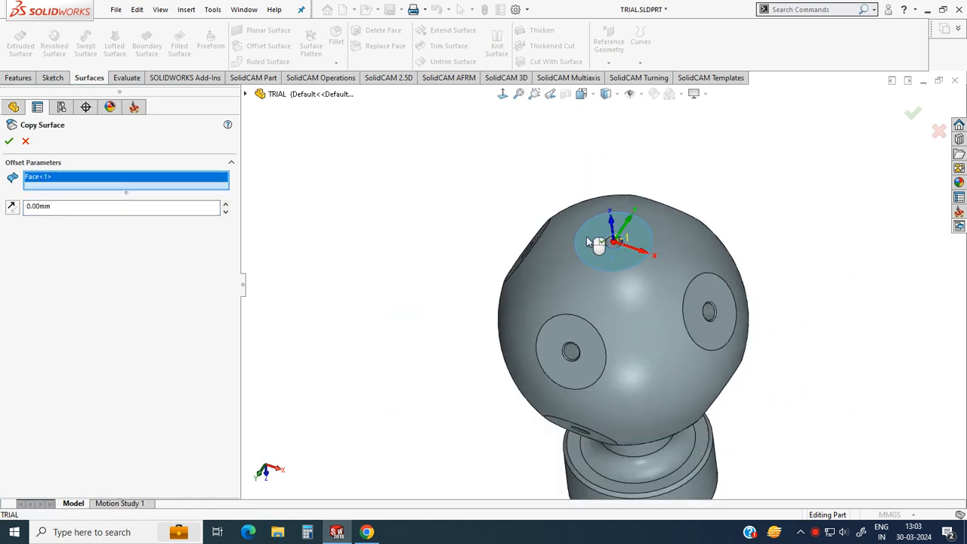
# Add five more flat circular faces around the sphere to the 0 mm surface copy.
pyautogui.click(596, 344)
pyautogui.click(716, 339)
pyautogui.moveTo(717, 338); pyautogui.dragTo(566, 280, button='middle')
pyautogui.click(567, 277)
pyautogui.moveTo(491, 329); pyautogui.dragTo(541, 408, button='middle')
pyautogui.click(503, 350)
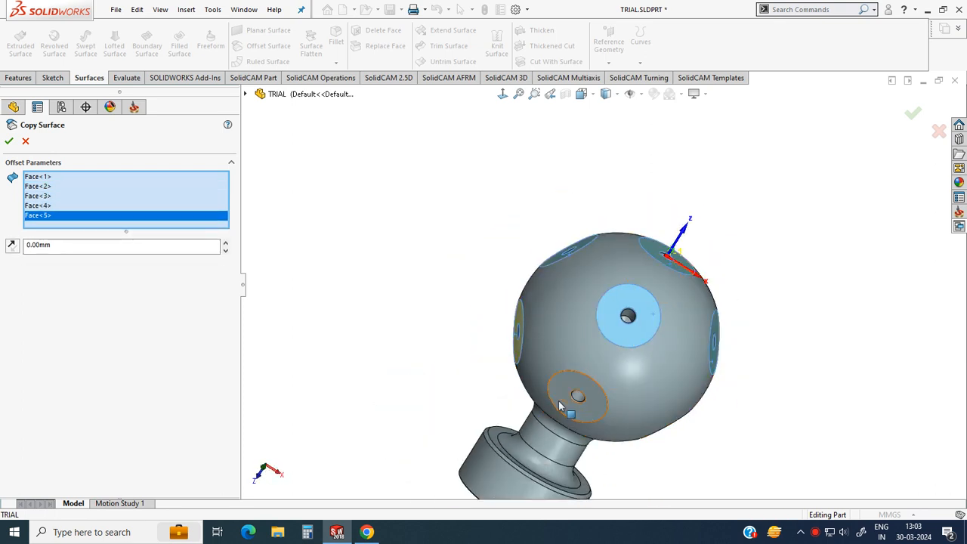
pyautogui.click(559, 401)
pyautogui.moveTo(490, 324); pyautogui.dragTo(412, 222, button='middle')
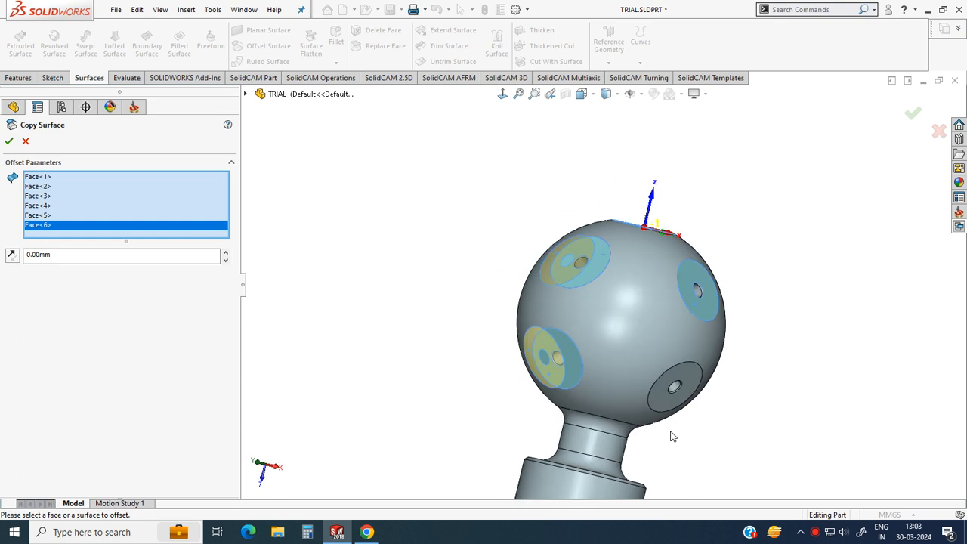
# Add the remaining three flat circular faces of the sphere and create the 0 mm surface copies.
pyautogui.scroll(-5, 650, 362)
pyautogui.click(585, 230)
pyautogui.scroll(5, 673, 270)
pyautogui.moveTo(673, 270); pyautogui.dragTo(655, 205, button='middle')
pyautogui.scroll(-3, 630, 251)
pyautogui.scroll(-2, 631, 251)
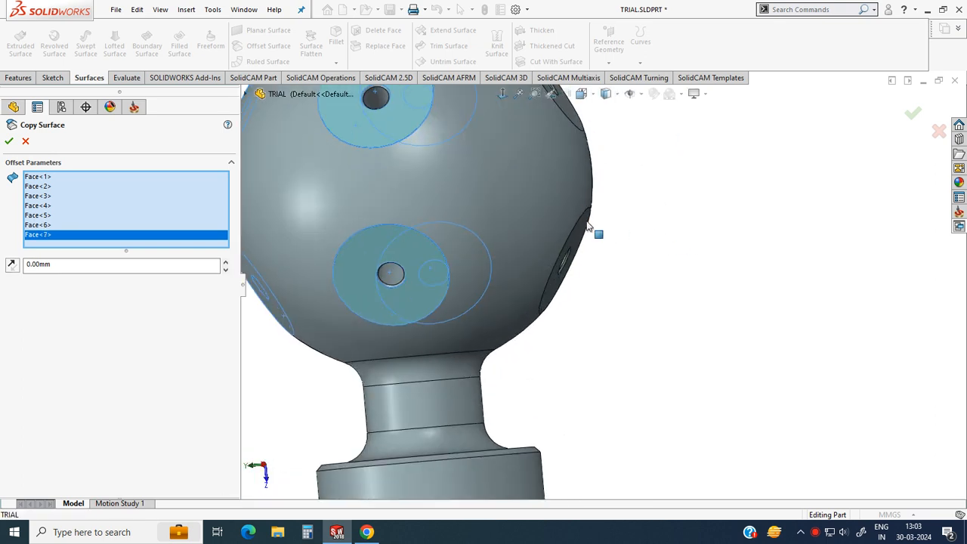
pyautogui.click(589, 226)
pyautogui.scroll(5, 626, 248)
pyautogui.moveTo(698, 233); pyautogui.dragTo(699, 265, button='middle')
pyautogui.click(589, 221)
pyautogui.click(10, 142)
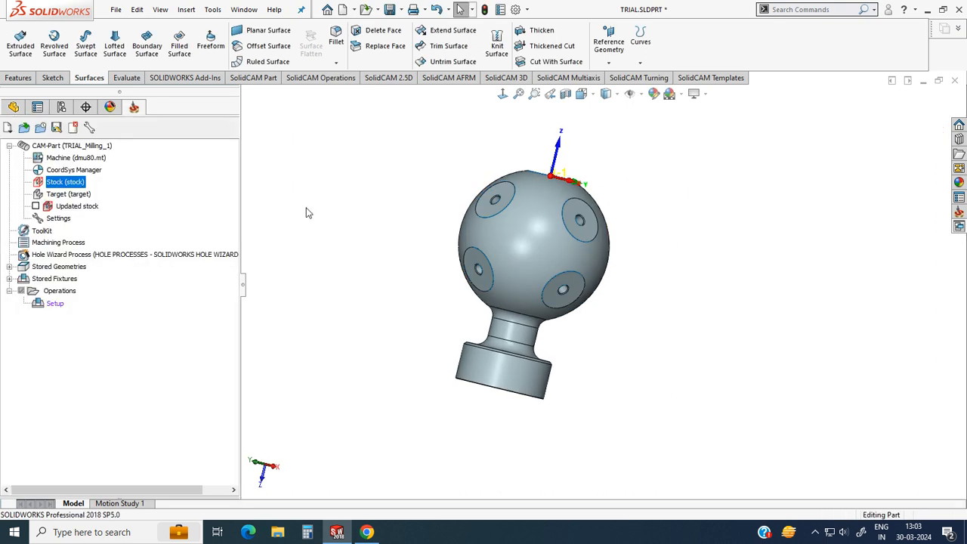
# Hide the solid ball body so that only the copied ring surfaces are shown.
pyautogui.click(563, 227)
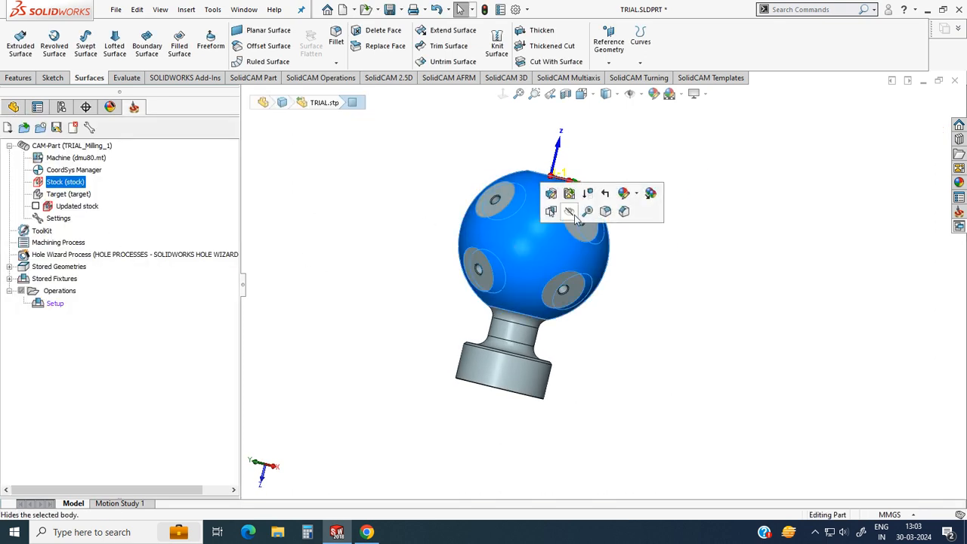
pyautogui.click(570, 212)
pyautogui.moveTo(652, 279); pyautogui.dragTo(676, 318, button='middle')
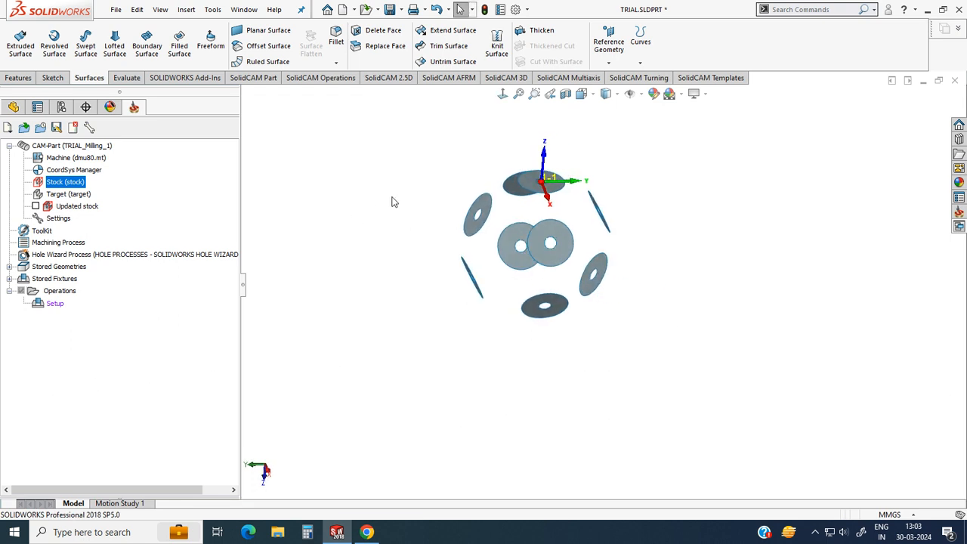
# Start a planar surface and select the inner hole edges of six of the copied ring surfaces.
pyautogui.click(263, 30)
pyautogui.scroll(-2, 325, 189)
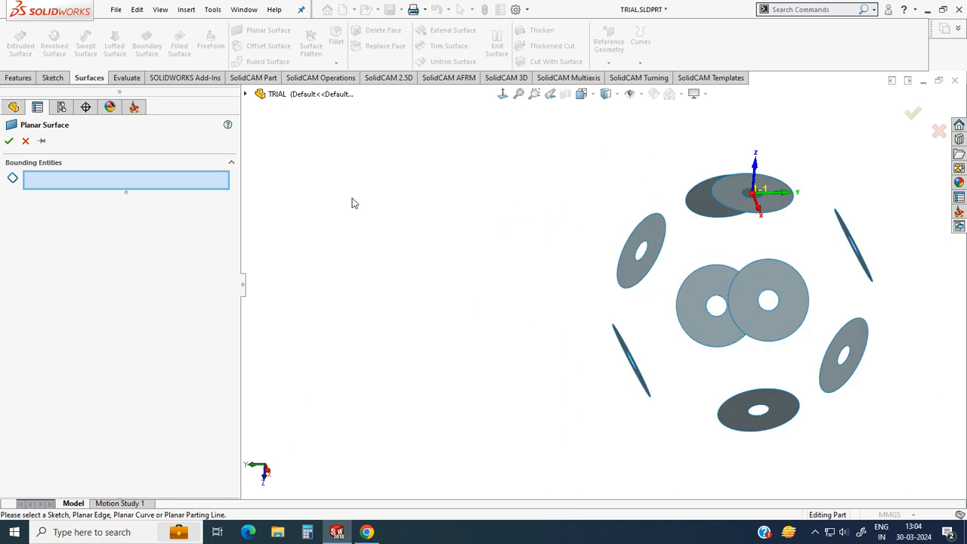
pyautogui.click(640, 250)
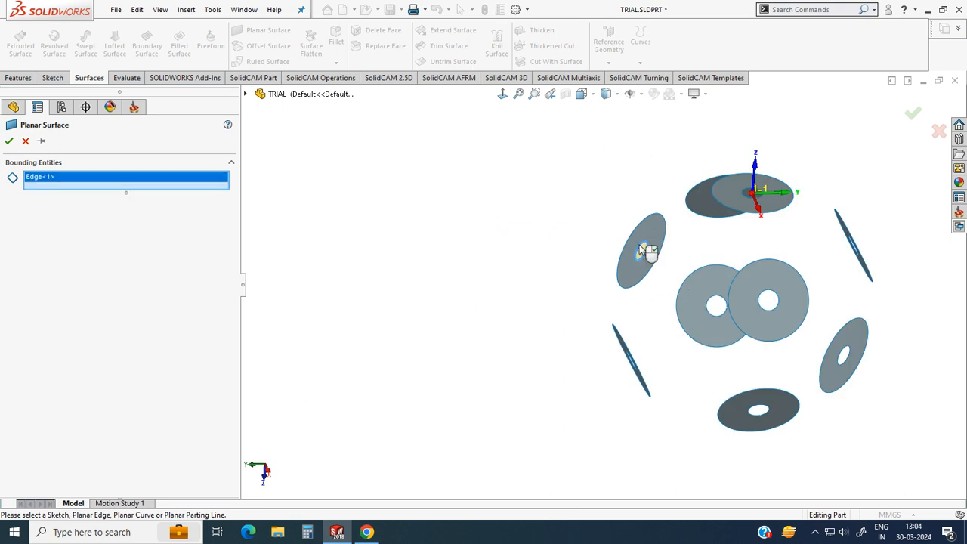
pyautogui.click(712, 305)
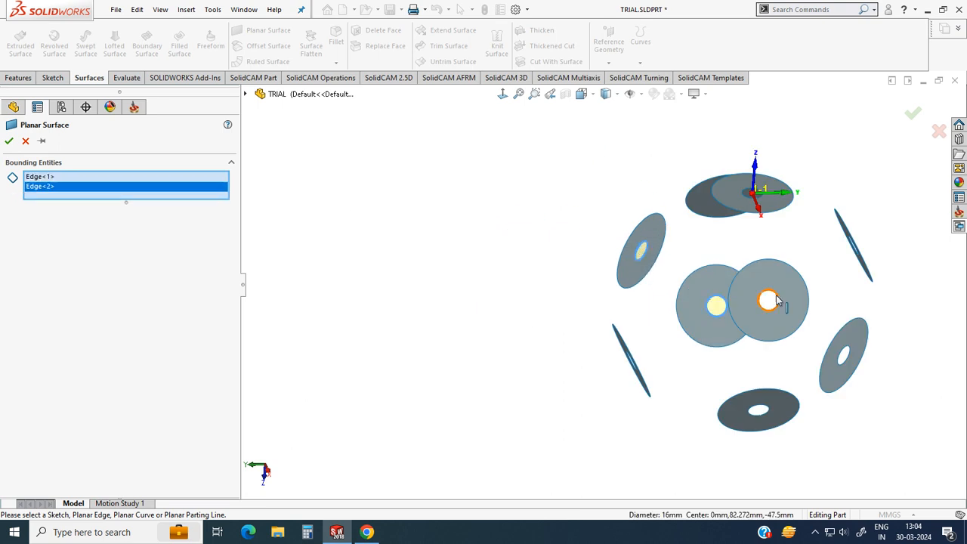
pyautogui.click(779, 300)
pyautogui.click(760, 410)
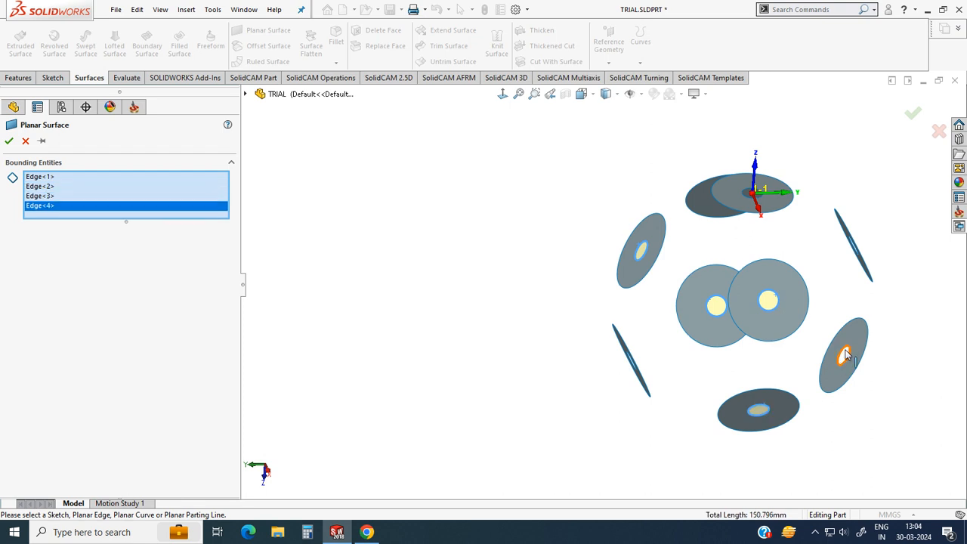
pyautogui.click(846, 355)
pyautogui.moveTo(726, 369); pyautogui.dragTo(711, 219, button='middle')
pyautogui.click(637, 358)
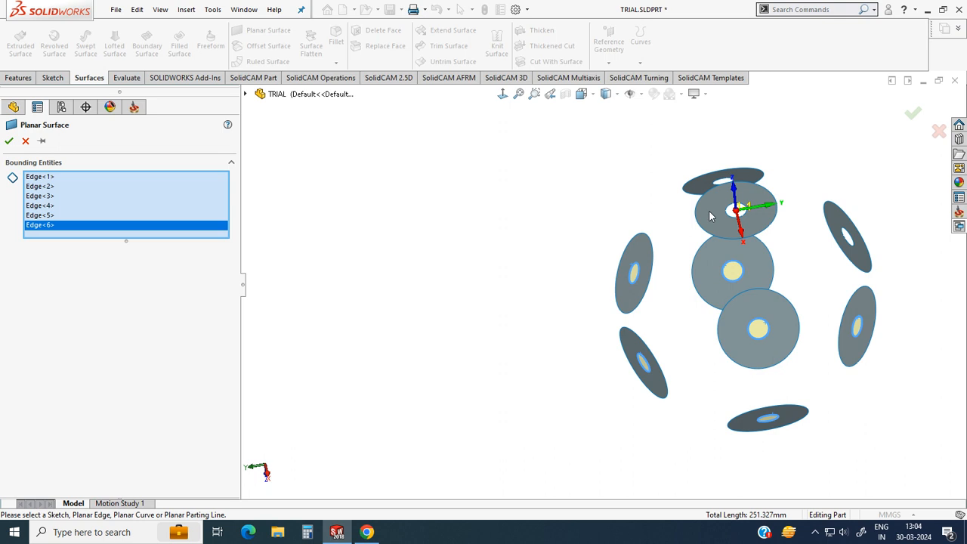
# Add the hole edges of the remaining three rings and create planar surfaces filling all nine holes.
pyautogui.scroll(-4, 710, 216)
pyautogui.click(710, 250)
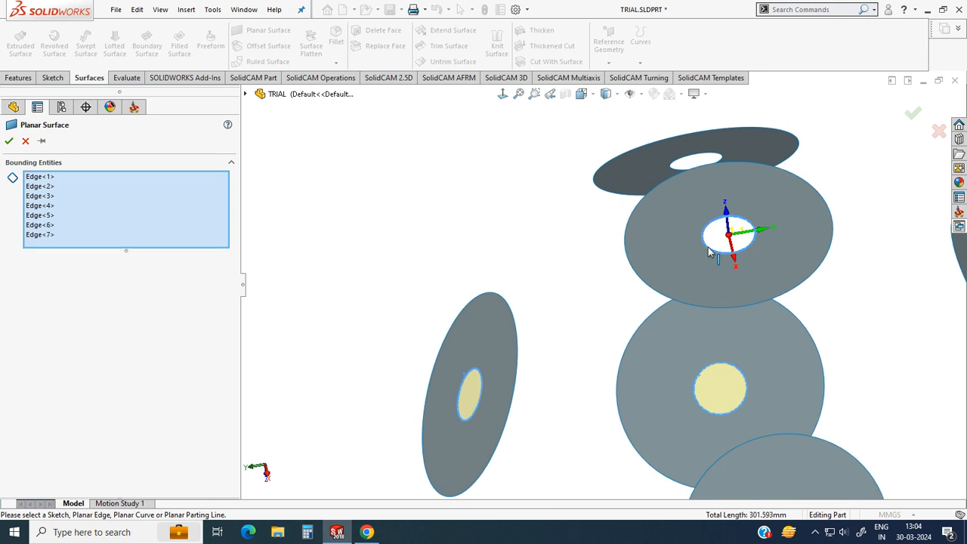
pyautogui.click(683, 162)
pyautogui.scroll(5, 583, 222)
pyautogui.scroll(-3, 710, 307)
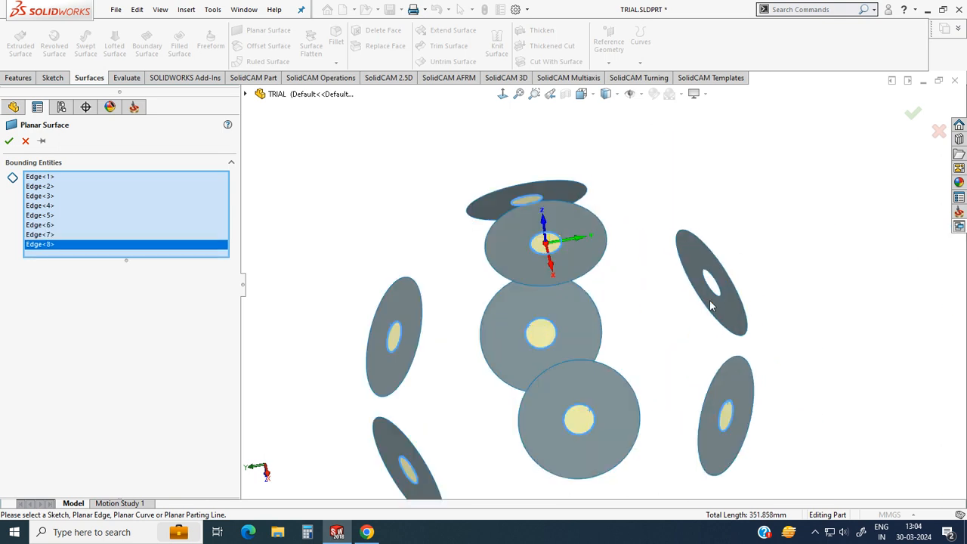
pyautogui.click(710, 284)
pyautogui.moveTo(691, 368); pyautogui.dragTo(724, 285, button='middle')
pyautogui.scroll(3, 664, 337)
pyautogui.moveTo(664, 337); pyautogui.dragTo(728, 415, button='middle')
pyautogui.click(25, 143)
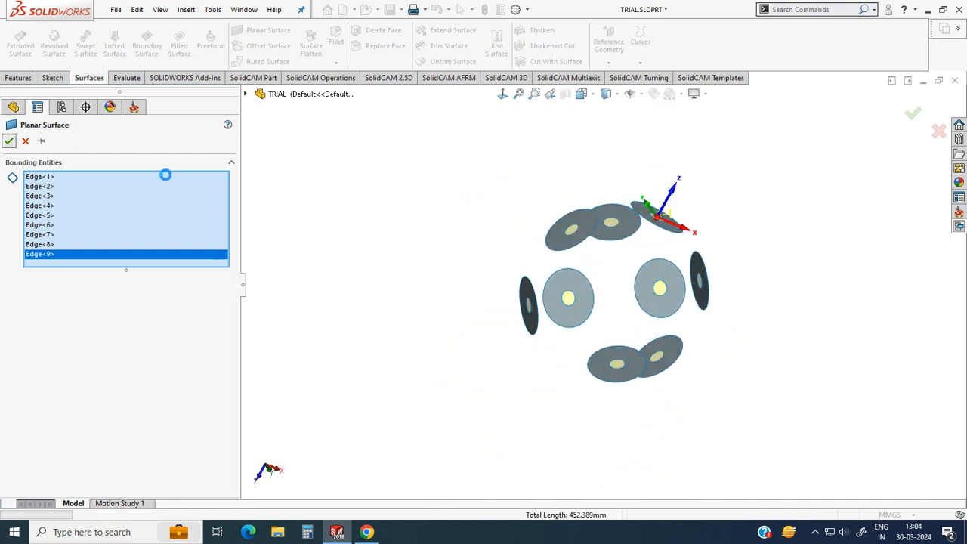
# Try to knit all nine ring surfaces and their planar centre patches into one surface, and clear the selection.
pyautogui.click(497, 45)
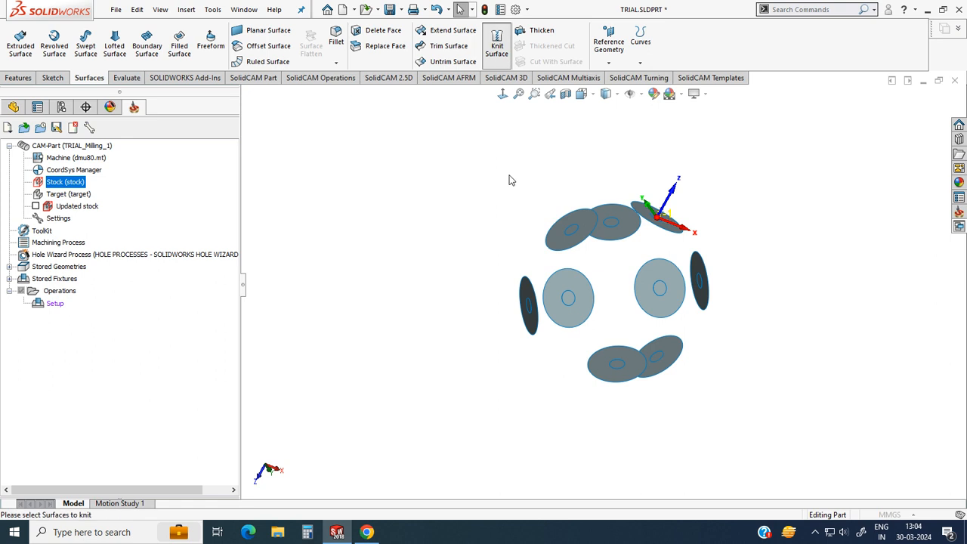
pyautogui.scroll(-3, 524, 323)
pyautogui.click(575, 293)
pyautogui.click(574, 294)
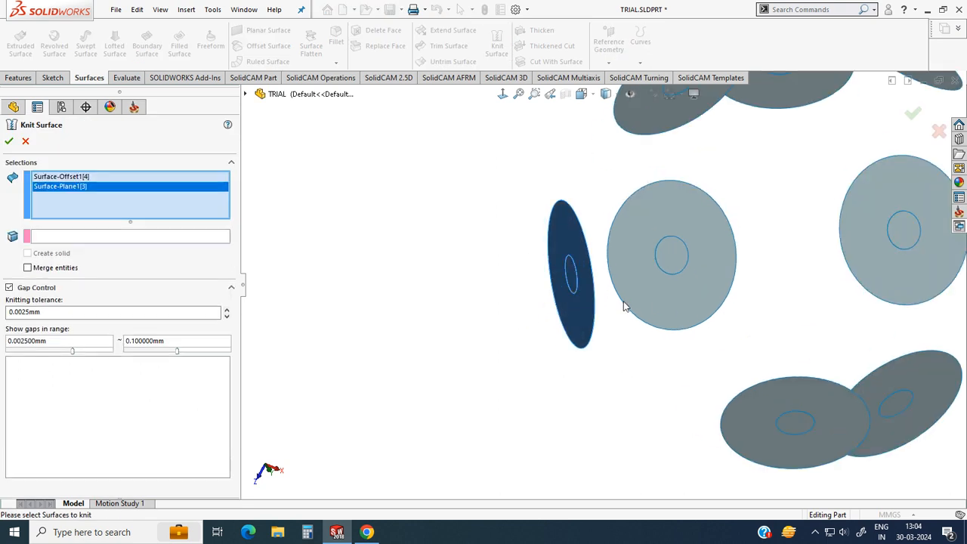
pyautogui.click(668, 282)
pyautogui.click(672, 261)
pyautogui.click(870, 261)
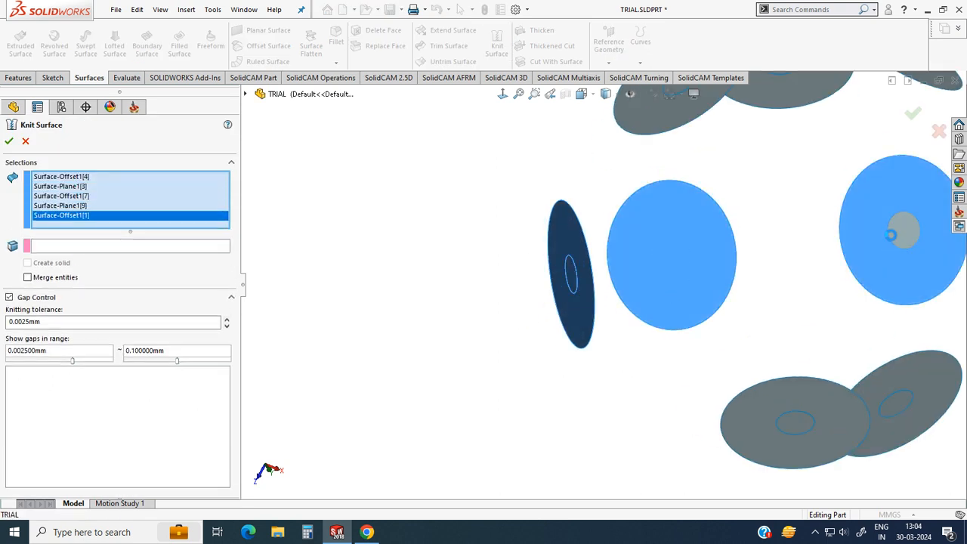
pyautogui.click(896, 230)
pyautogui.click(771, 442)
pyautogui.click(792, 424)
pyautogui.click(895, 412)
pyautogui.click(949, 397)
pyautogui.scroll(3, 751, 338)
pyautogui.moveTo(783, 275); pyautogui.dragTo(766, 279, button='middle')
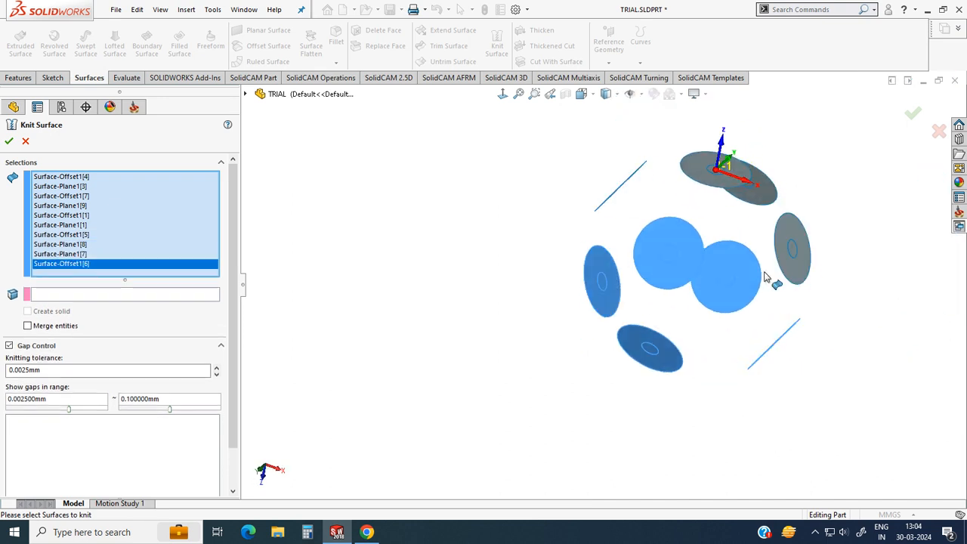
pyautogui.click(795, 276)
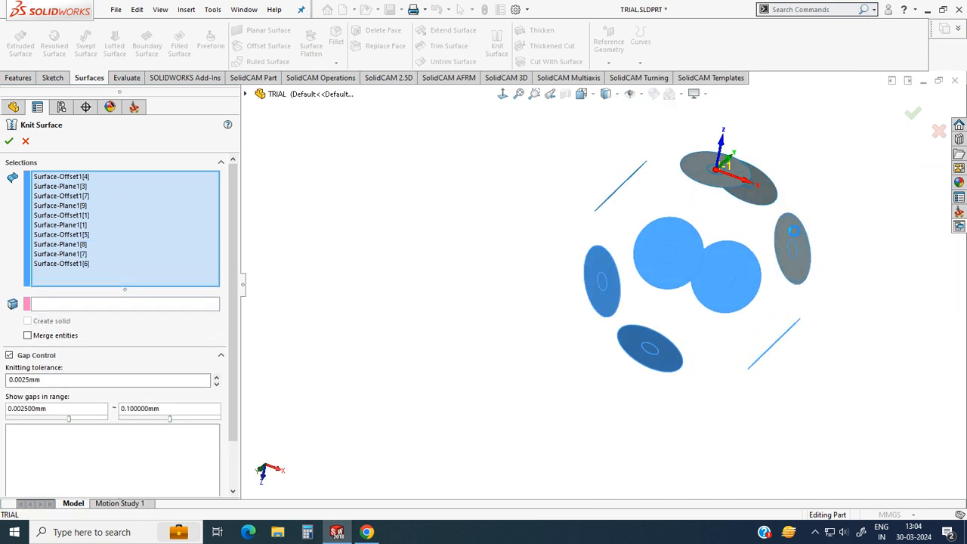
pyautogui.click(795, 251)
pyautogui.scroll(-3, 753, 198)
pyautogui.click(733, 242)
pyautogui.moveTo(733, 242); pyautogui.dragTo(697, 252, button='middle')
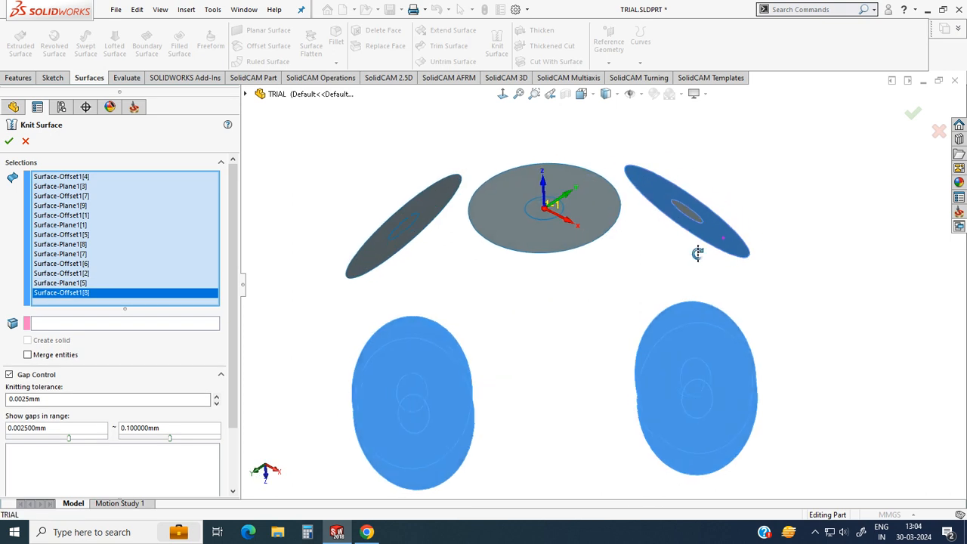
pyautogui.click(688, 218)
pyautogui.click(600, 224)
pyautogui.click(533, 209)
pyautogui.click(428, 219)
pyautogui.click(408, 229)
pyautogui.moveTo(408, 229); pyautogui.dragTo(308, 317, button='middle')
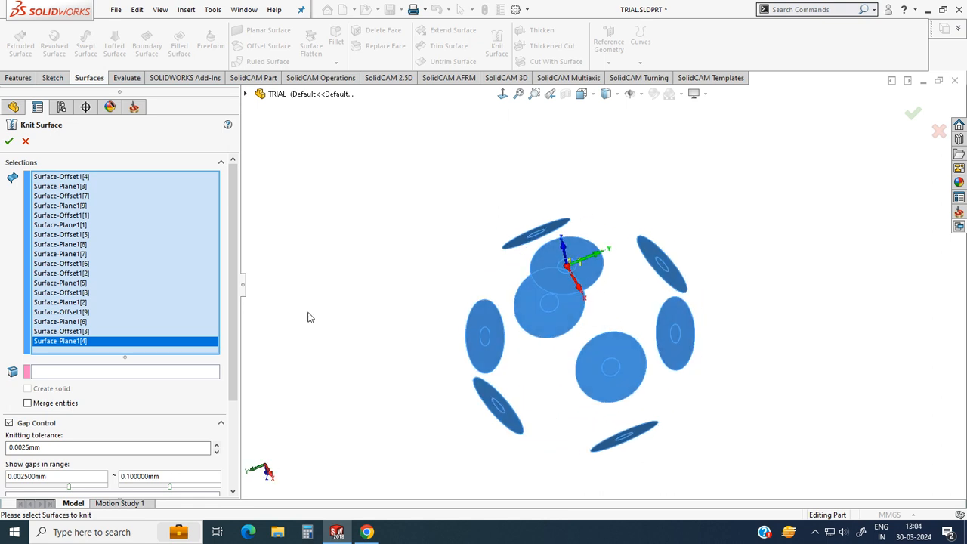
pyautogui.click(9, 143)
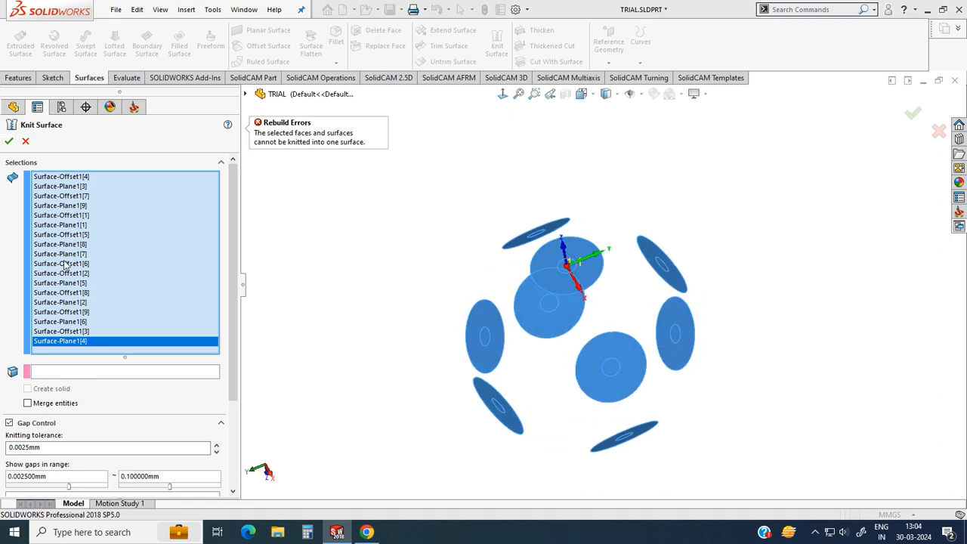
pyautogui.rightClick(67, 221)
pyautogui.click(96, 225)
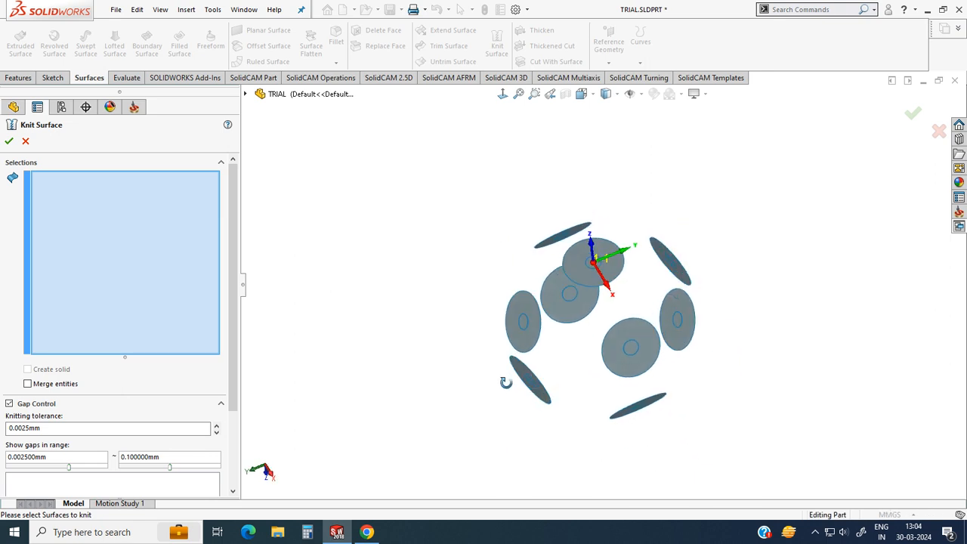
# Knit the ring surface at the coordinate origin with its planar centre patch.
pyautogui.scroll(-5, 582, 300)
pyautogui.click(594, 220)
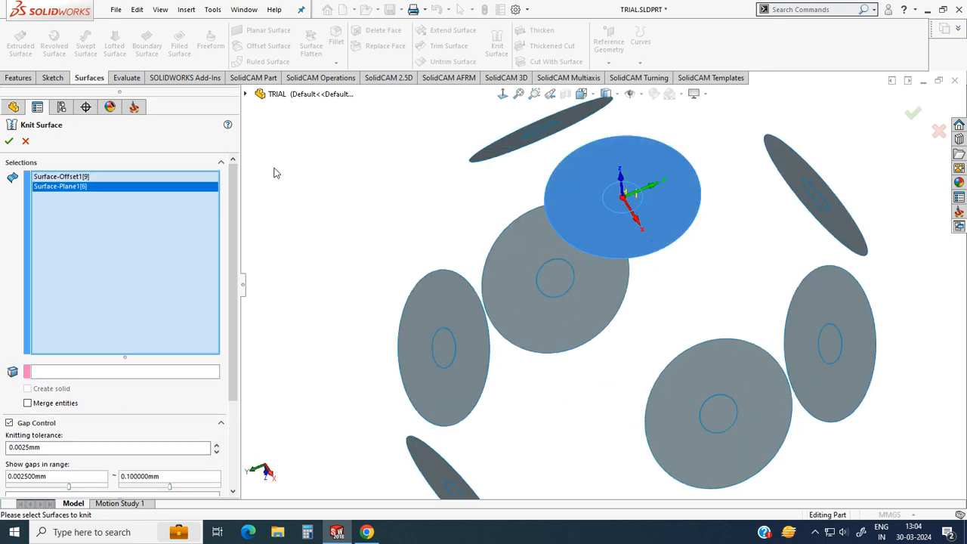
pyautogui.click(9, 142)
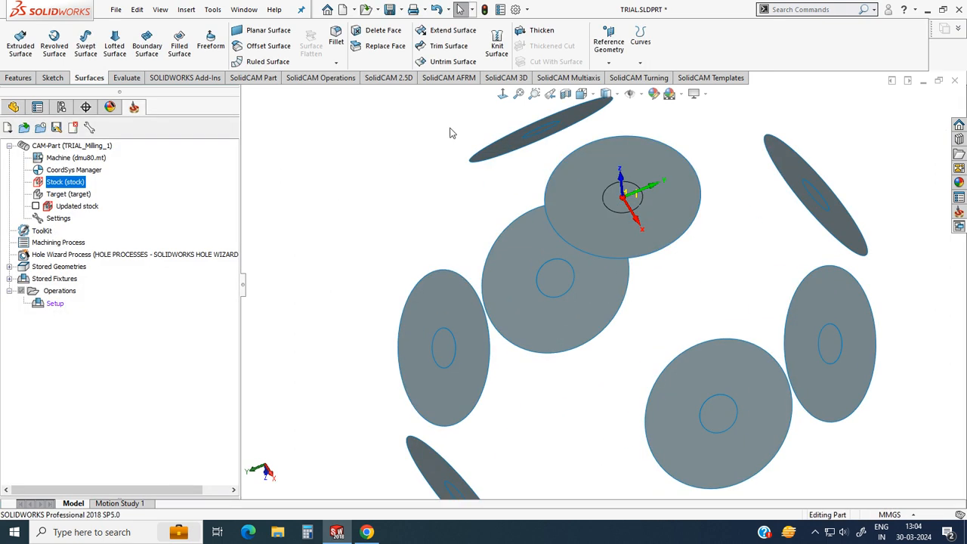
# Knit the tilted, nearly edge-on ring behind the origin disc with its planar centre patch.
pyautogui.click(496, 46)
pyautogui.click(519, 155)
pyautogui.scroll(-5, 518, 156)
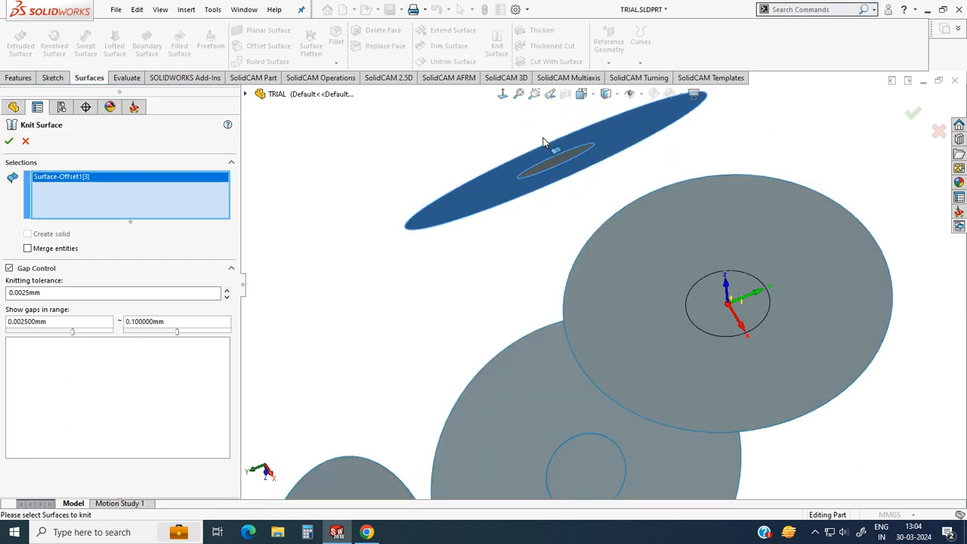
pyautogui.click(560, 198)
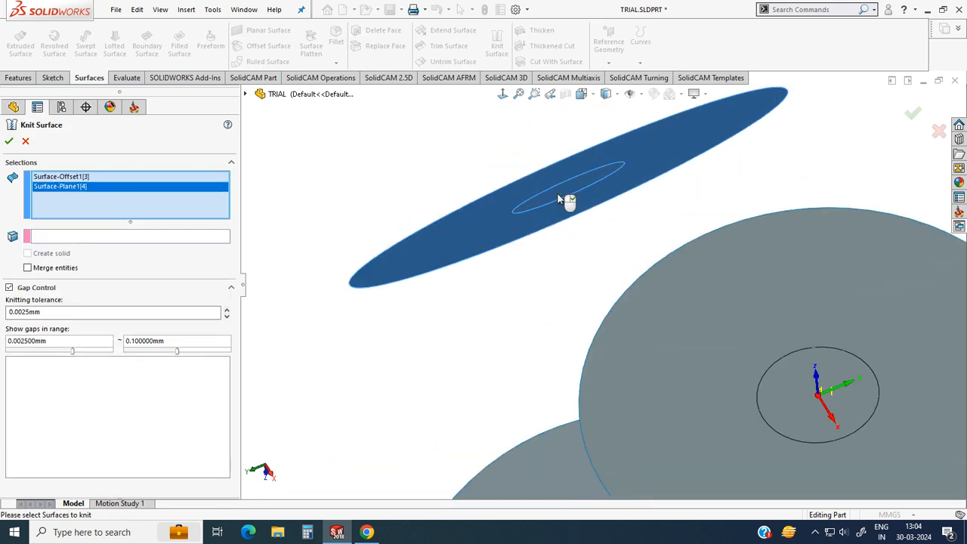
pyautogui.click(9, 142)
# Try to knit the disc just below the origin disc together with Surface-Knit3, and clear the selection.
pyautogui.scroll(4, 355, 177)
pyautogui.click(497, 47)
pyautogui.click(586, 394)
pyautogui.click(606, 408)
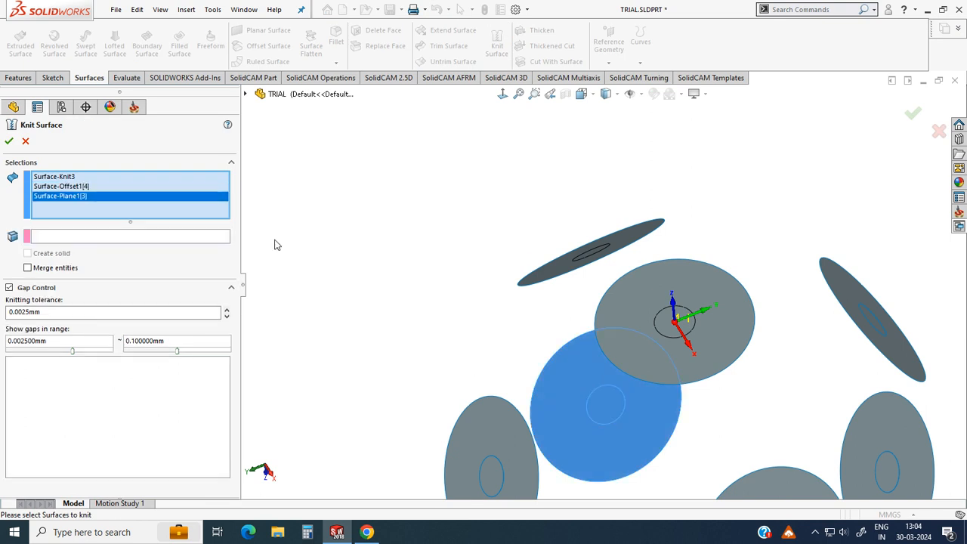
pyautogui.click(9, 142)
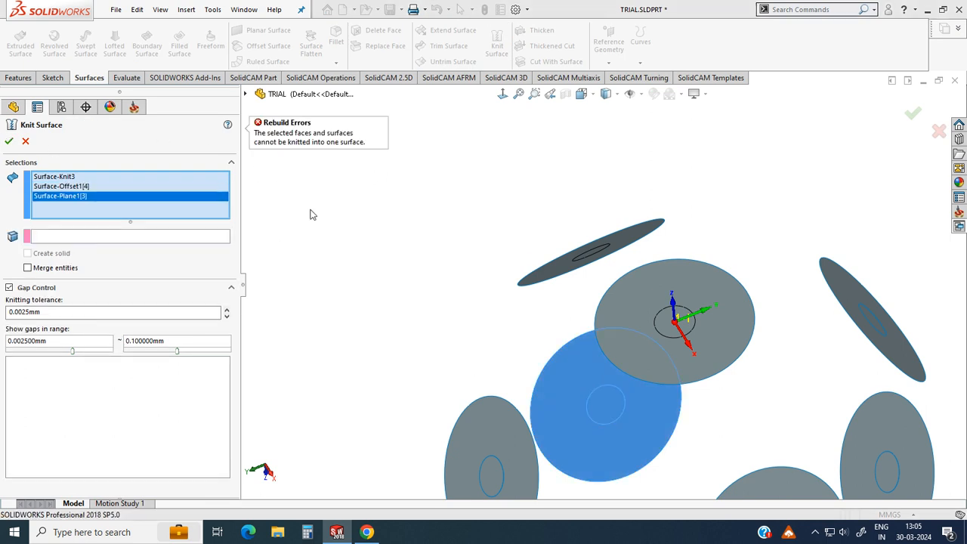
pyautogui.scroll(3, 410, 264)
pyautogui.rightClick(85, 178)
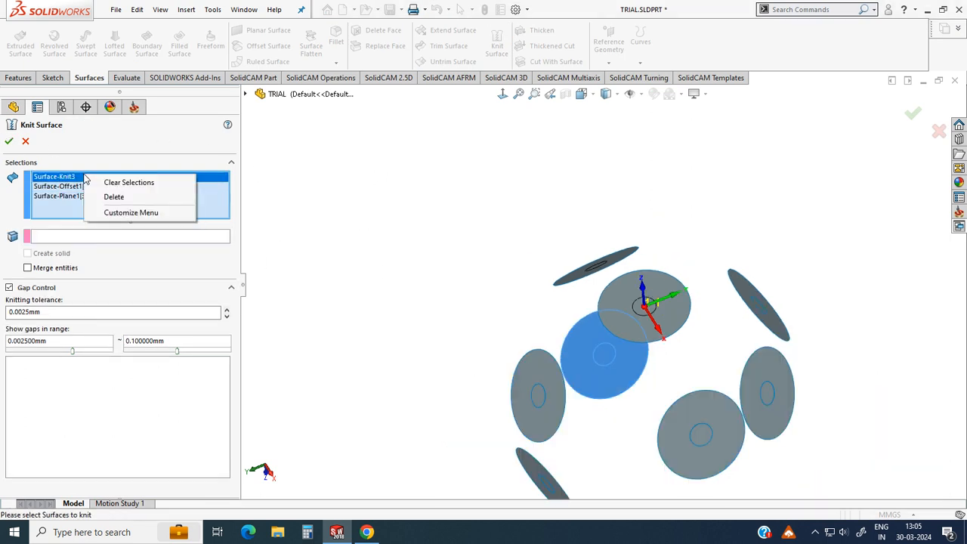
pyautogui.click(121, 181)
# Knit the ring just below the origin disc with only its own planar centre patch.
pyautogui.click(598, 390)
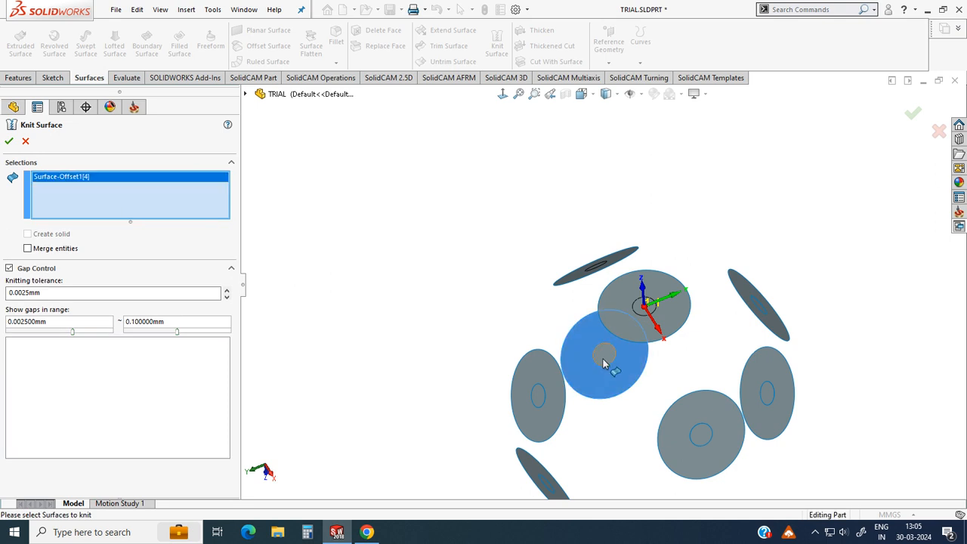
pyautogui.click(560, 364)
pyautogui.click(9, 142)
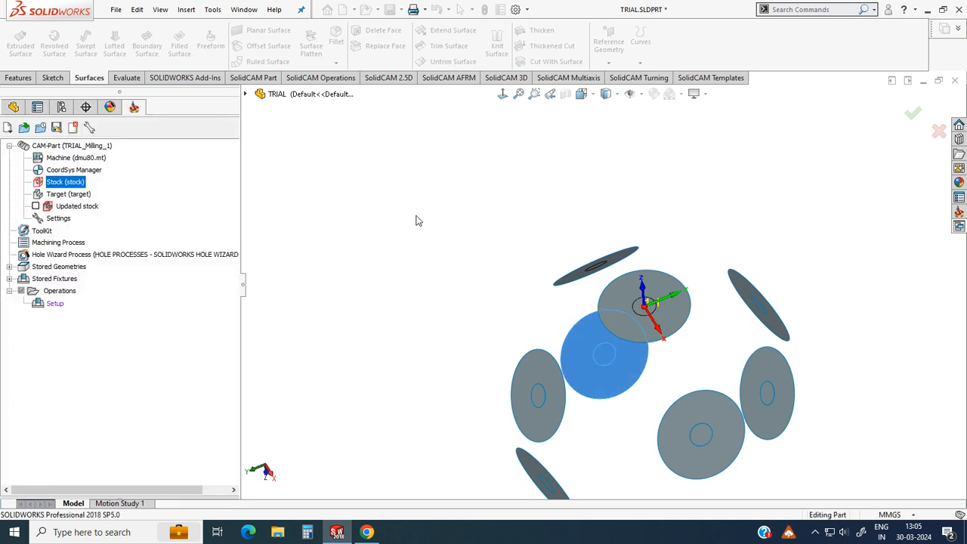
# Clear the preselected Surface-Knit5, and knit the upright ring beside the last knitted disc with its planar centre patch.
pyautogui.click(496, 47)
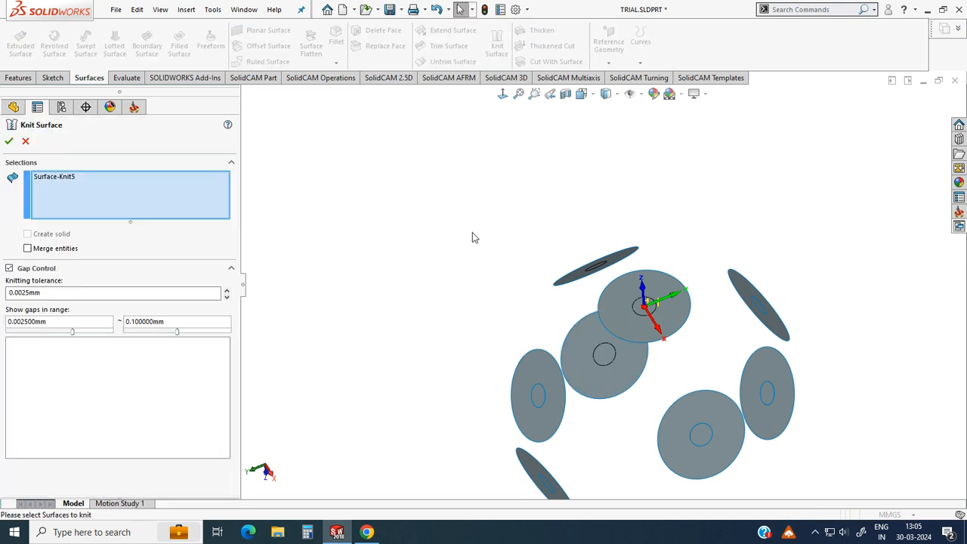
pyautogui.rightClick(114, 187)
pyautogui.click(159, 193)
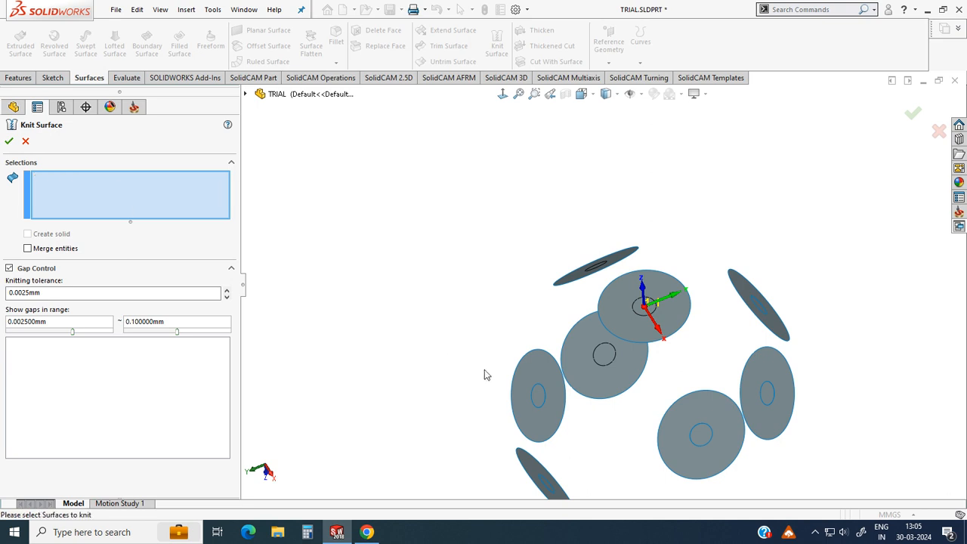
pyautogui.click(547, 383)
pyautogui.click(540, 398)
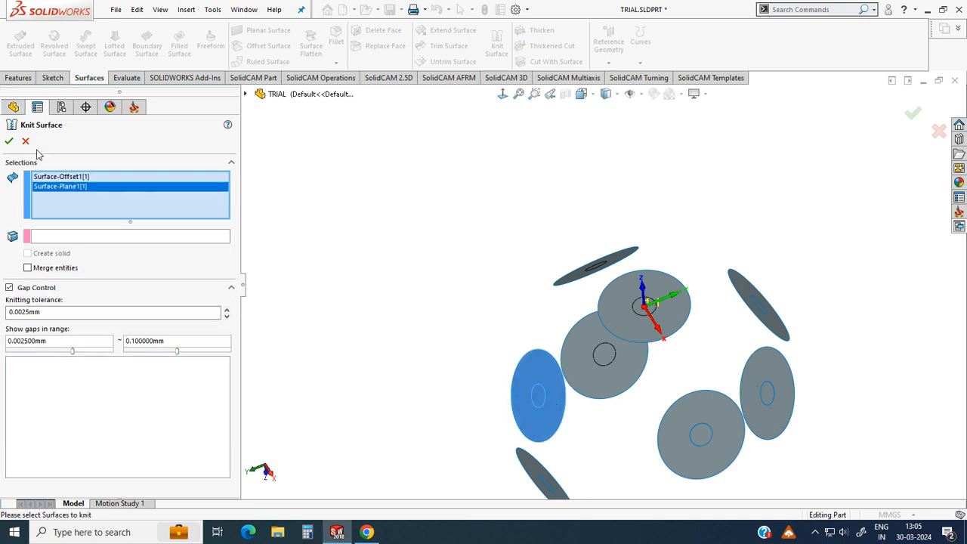
pyautogui.click(9, 141)
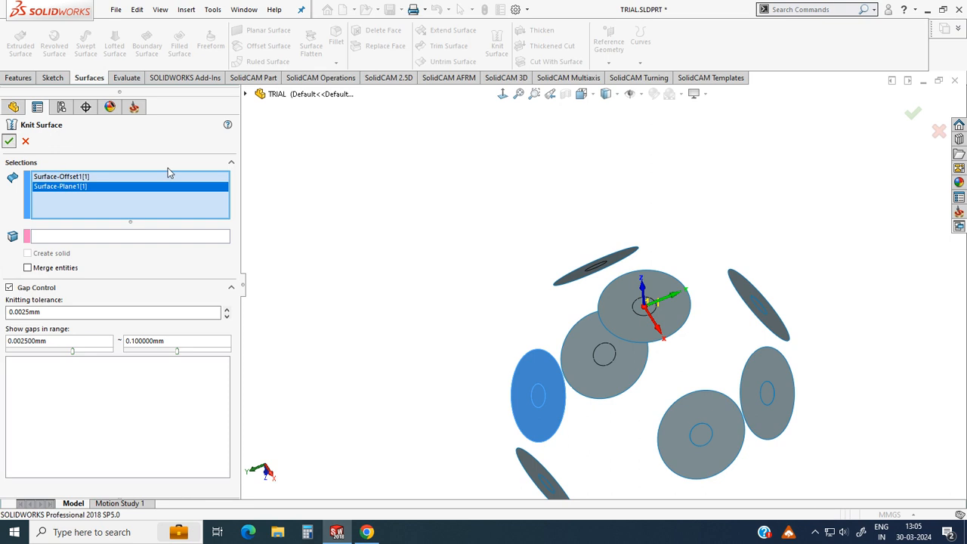
# Knit the steeply tilted, nearly edge-on ring below the upright knitted disc with its planar centre patch.
pyautogui.scroll(5, 375, 189)
pyautogui.scroll(-4, 597, 342)
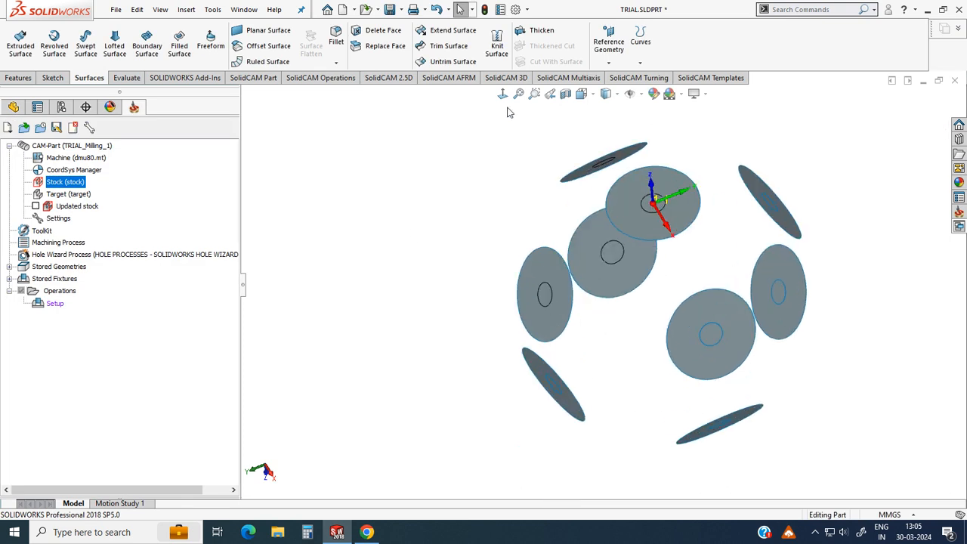
pyautogui.click(497, 45)
pyautogui.scroll(-4, 563, 401)
pyautogui.click(554, 422)
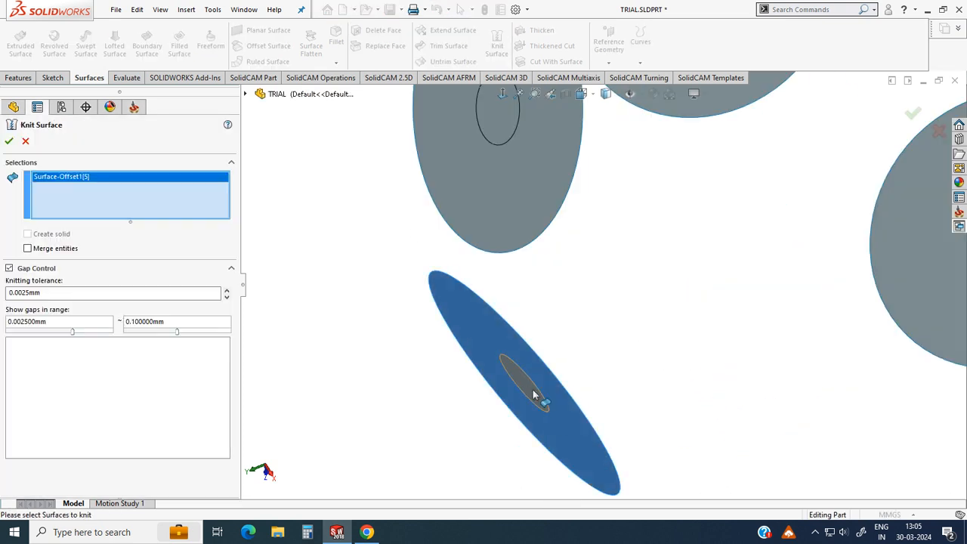
pyautogui.click(527, 389)
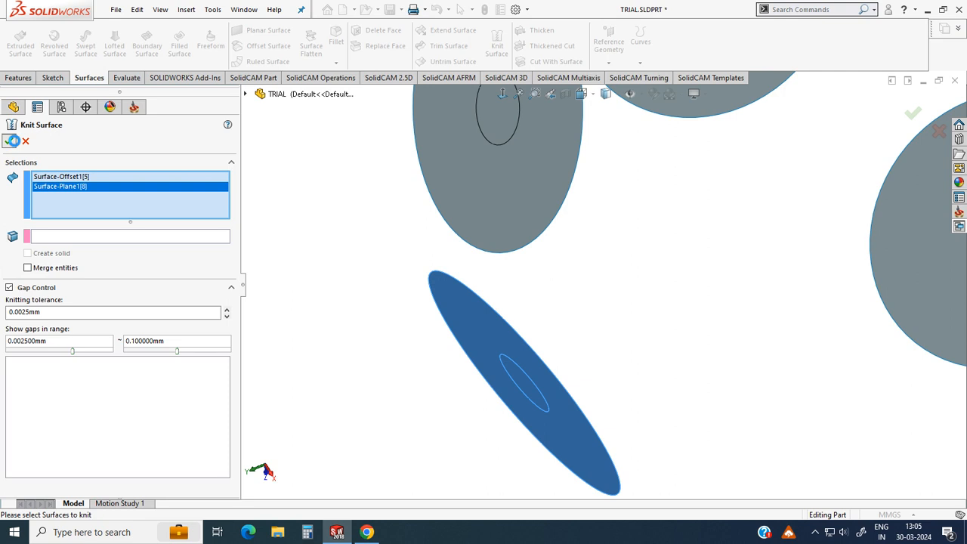
pyautogui.press('Return')
# Knit the lowest, nearly edge-on ring of the ball with its planar centre patch.
pyautogui.scroll(4, 656, 320)
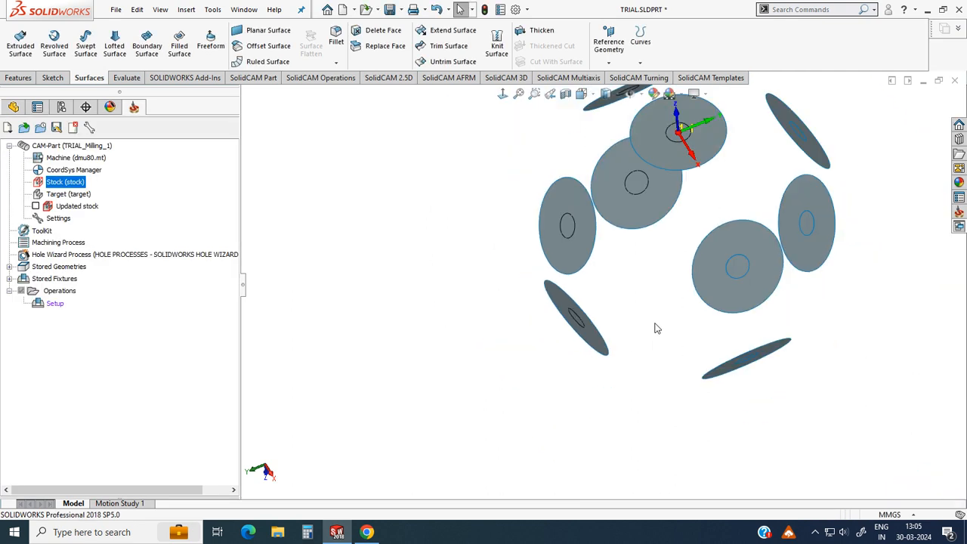
pyautogui.click(496, 45)
pyautogui.scroll(-5, 688, 325)
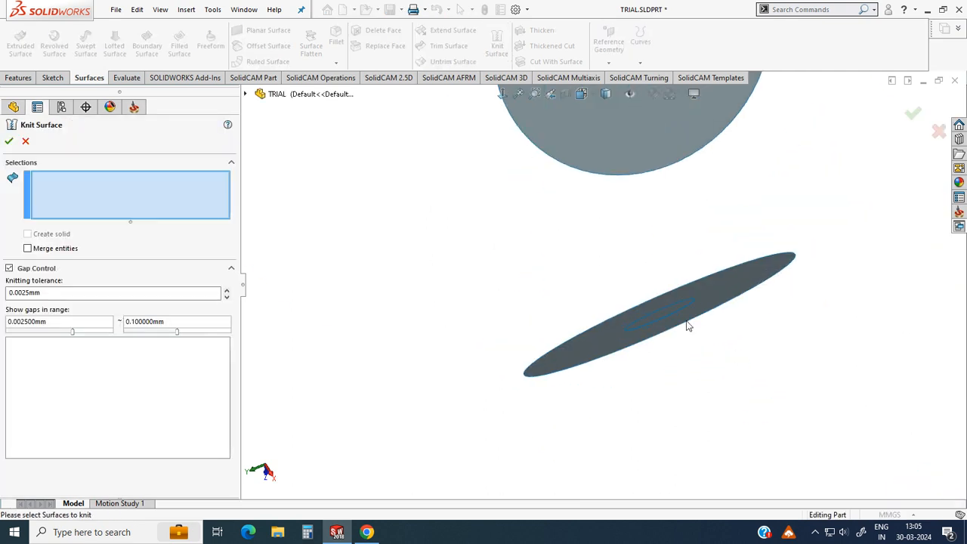
pyautogui.click(656, 327)
pyautogui.click(657, 323)
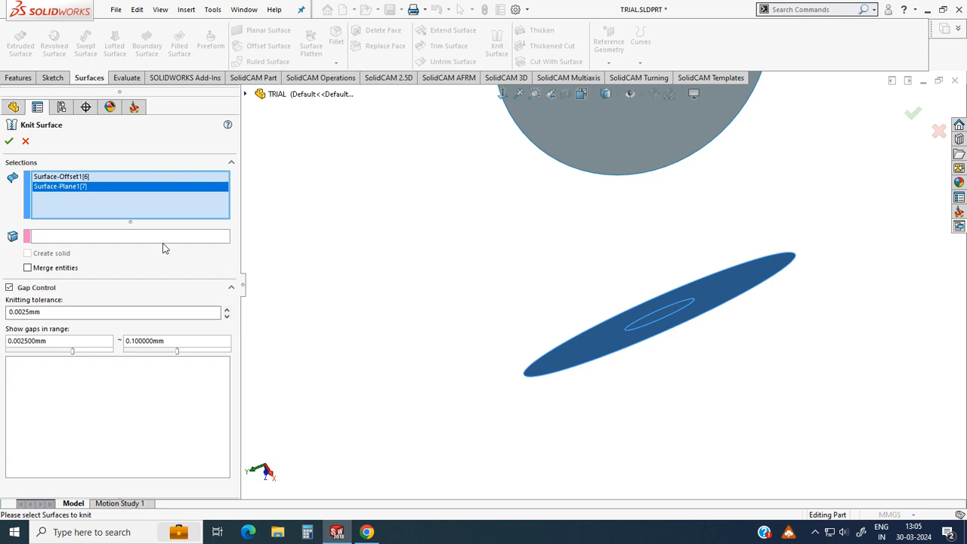
pyautogui.click(9, 142)
# Knit the large front-facing ring above the lowest disc with its planar centre patch.
pyautogui.scroll(3, 576, 194)
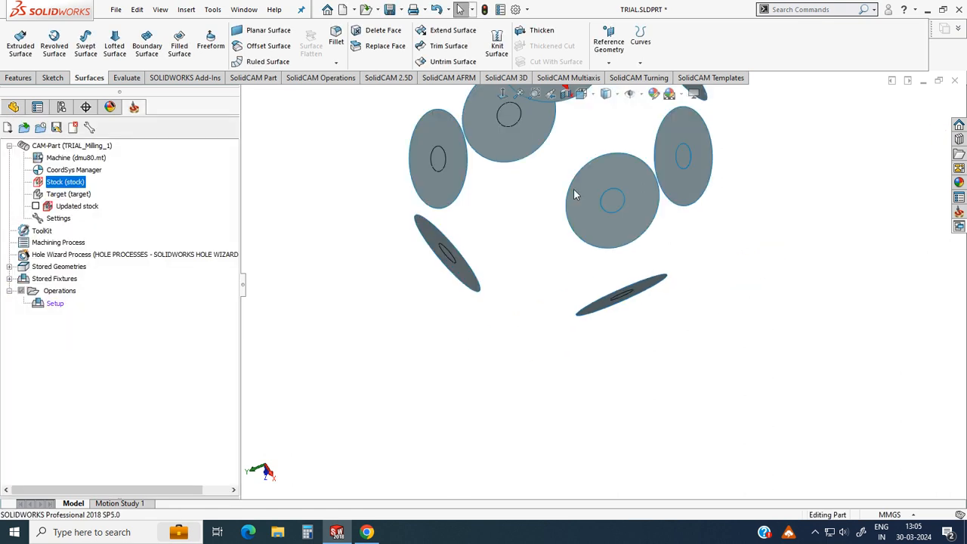
pyautogui.click(497, 45)
pyautogui.click(620, 223)
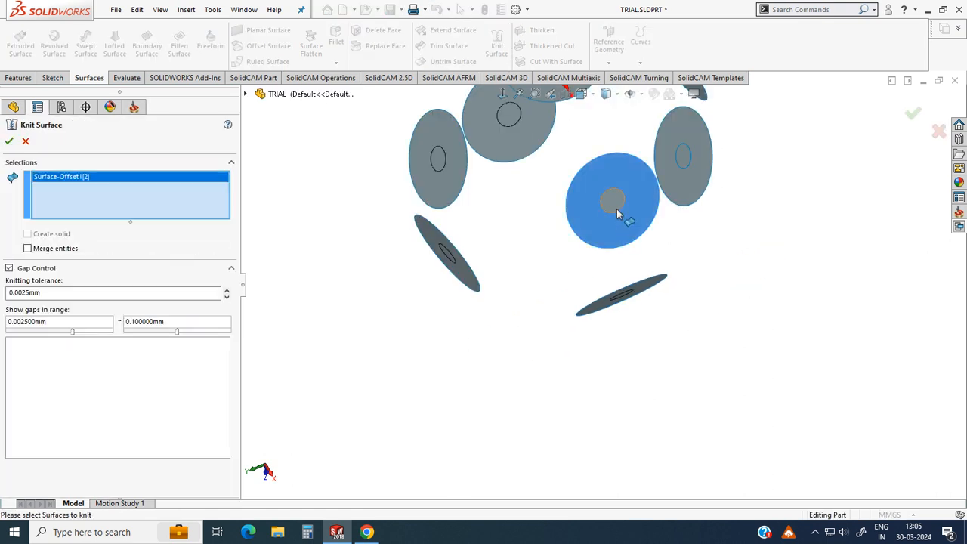
pyautogui.click(614, 202)
pyautogui.click(9, 142)
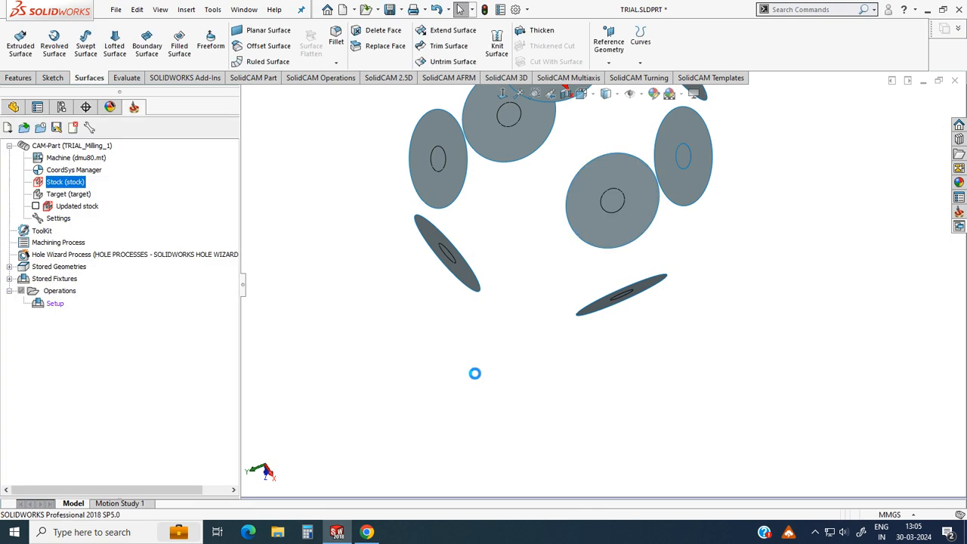
# Knit the upright ring adjoining the large front-facing disc with its planar centre patch.
pyautogui.scroll(3, 673, 267)
pyautogui.scroll(-4, 650, 189)
pyautogui.click(493, 62)
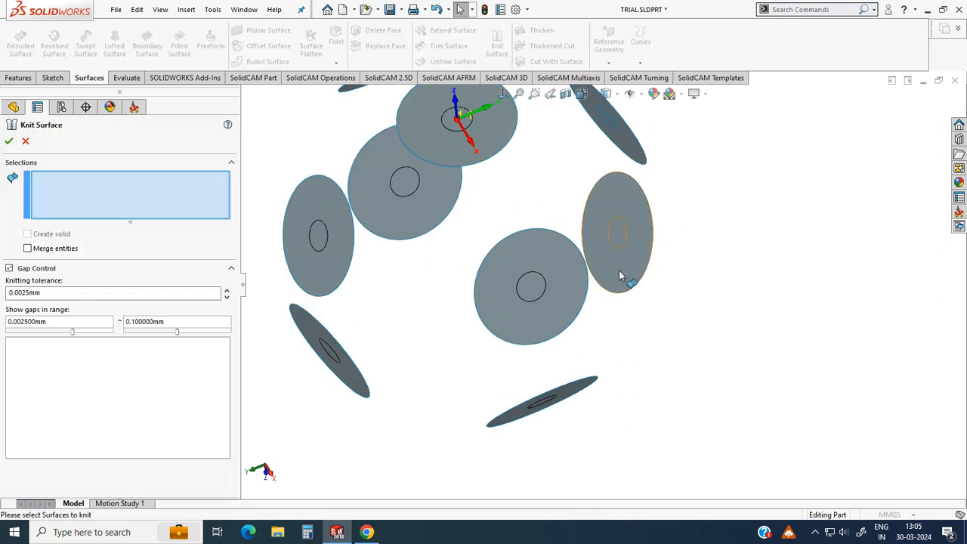
pyautogui.click(622, 231)
pyautogui.click(617, 233)
pyautogui.scroll(3, 604, 286)
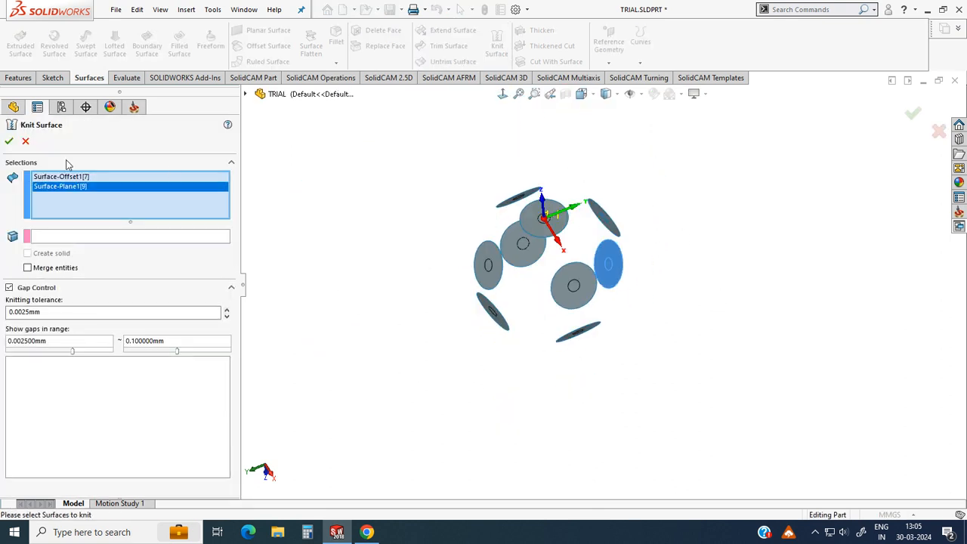
pyautogui.click(9, 142)
# Knit the remaining steeply tilted ring with its planar centre patch, removing Surface-Knit10 from the selection.
pyautogui.scroll(-3, 639, 184)
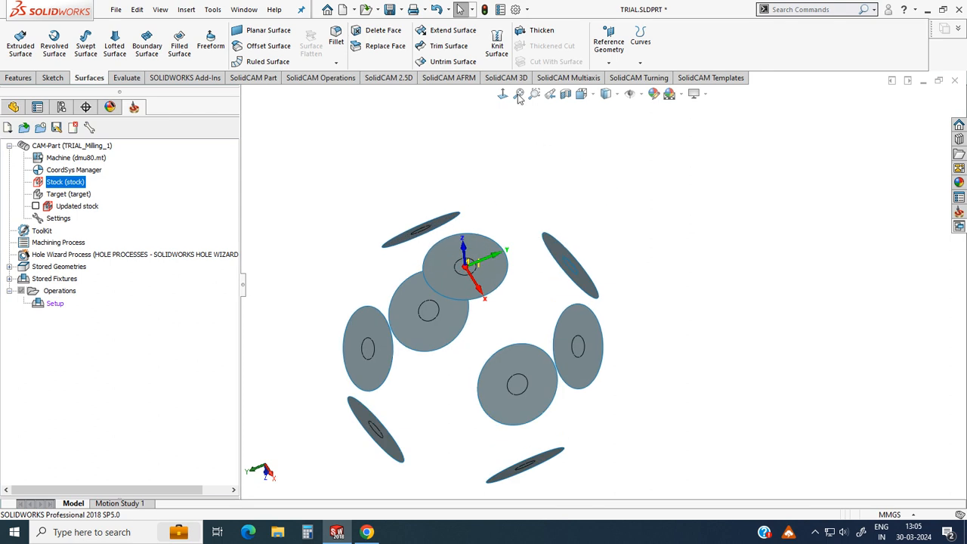
pyautogui.click(499, 66)
pyautogui.scroll(-4, 572, 274)
pyautogui.click(565, 297)
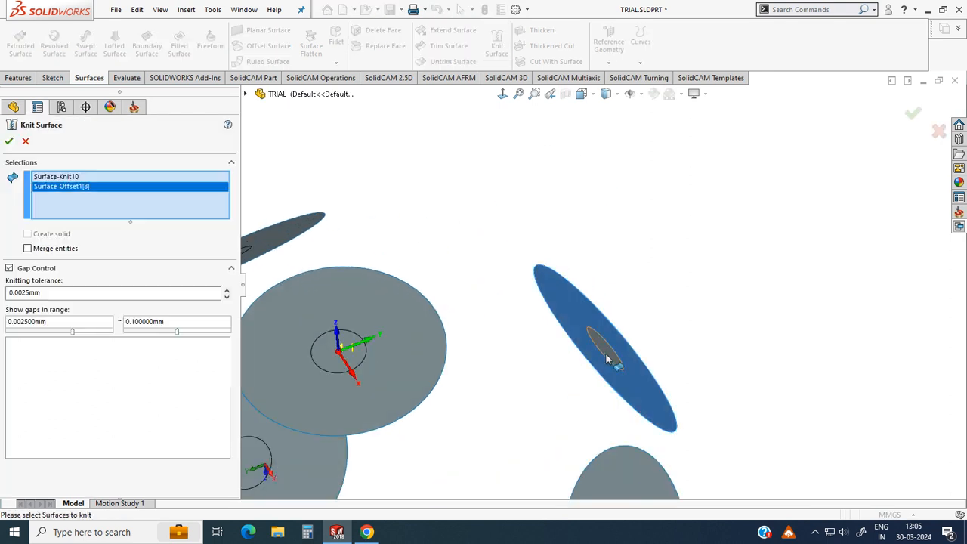
pyautogui.click(611, 355)
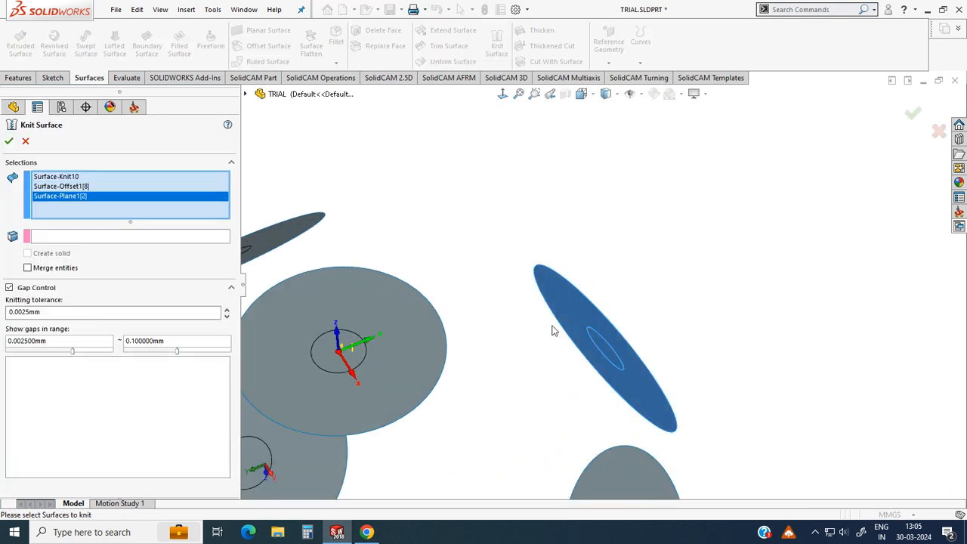
pyautogui.click(10, 142)
pyautogui.rightClick(85, 183)
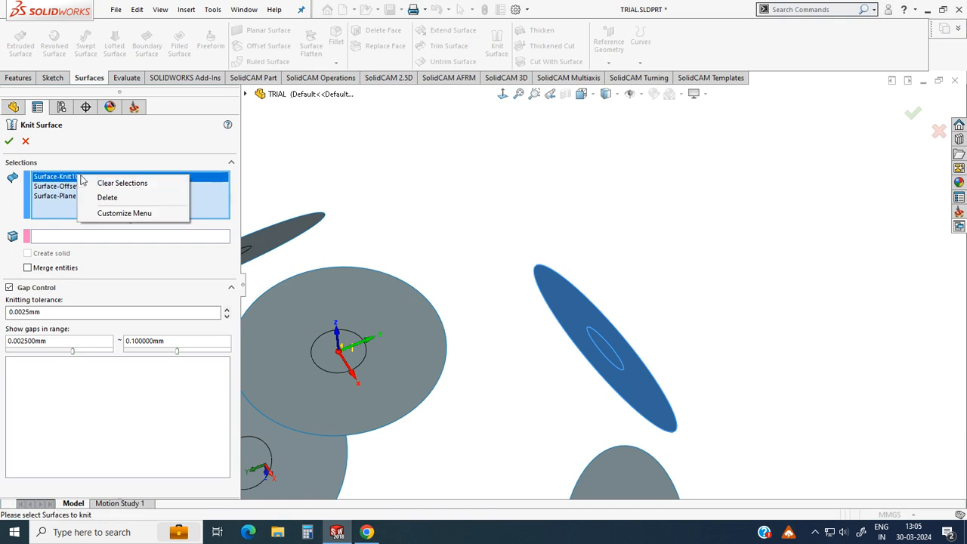
pyautogui.click(99, 197)
pyautogui.click(9, 142)
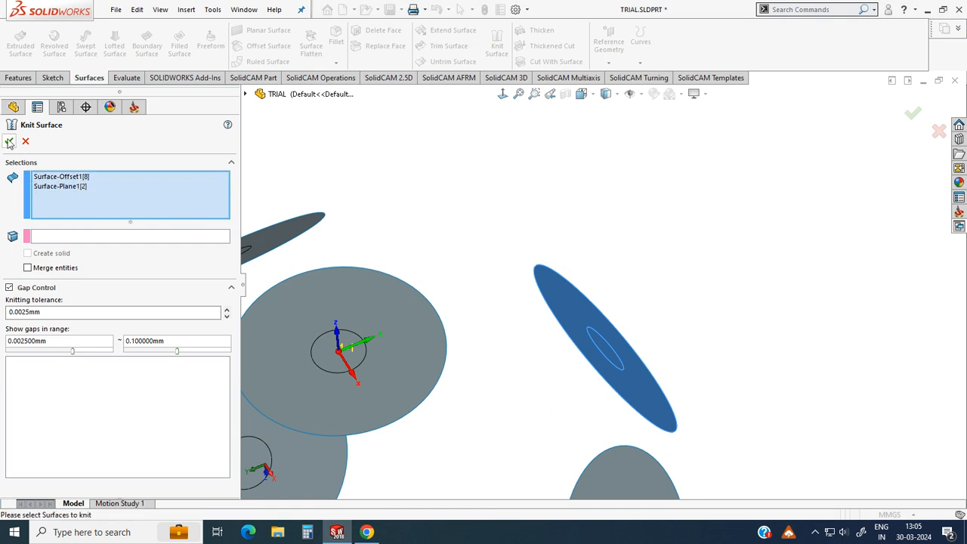
# Start a Sim. 5-Axis Milling operation and define its drive surface from the origin disc's ring and centre faces.
pyautogui.scroll(5, 606, 281)
pyautogui.moveTo(625, 219); pyautogui.dragTo(601, 310, button='middle')
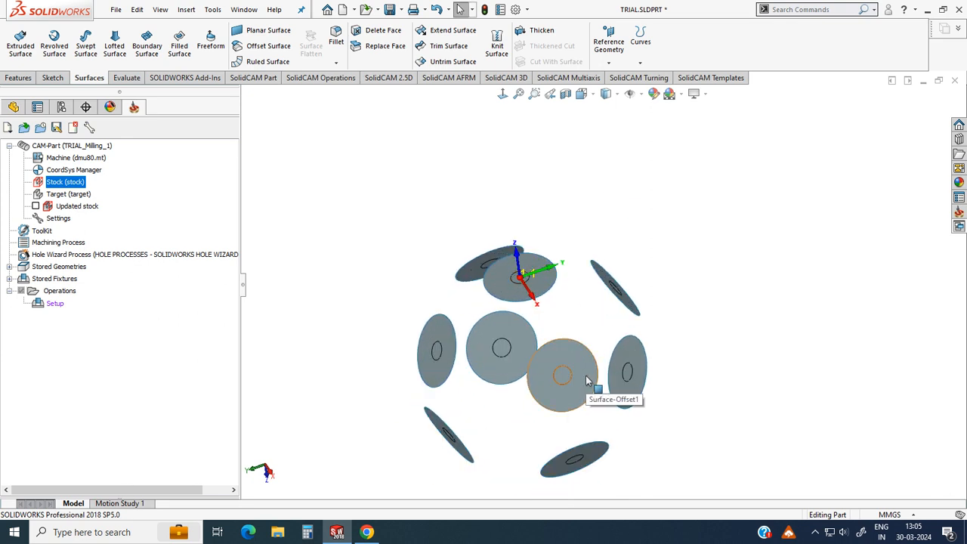
pyautogui.scroll(3, 587, 248)
pyautogui.moveTo(587, 248)
pyautogui.mouseDown(button='middle')
pyautogui.moveTo(568, 227)
pyautogui.moveTo(578, 240)
pyautogui.mouseUp(button='middle')
pyautogui.scroll(-8, 336, 67)
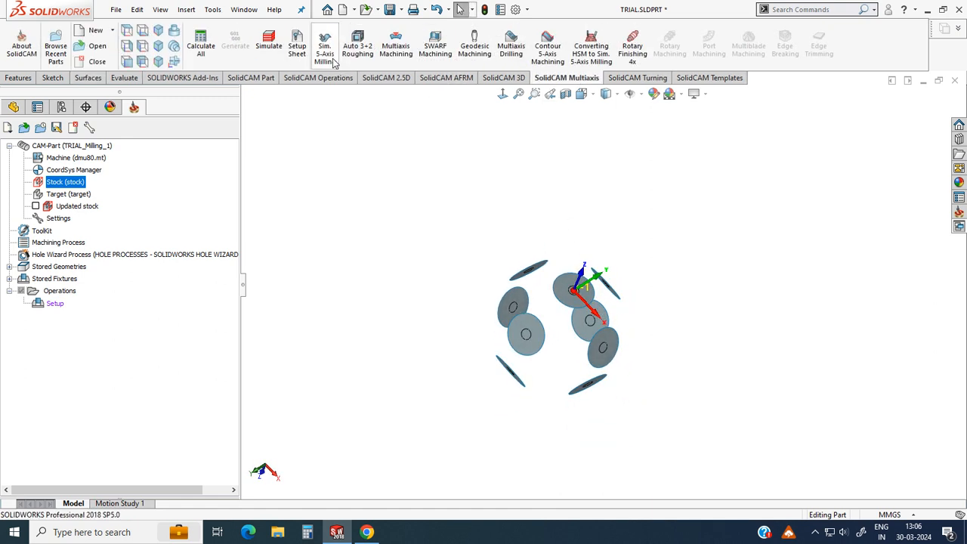
pyautogui.click(326, 51)
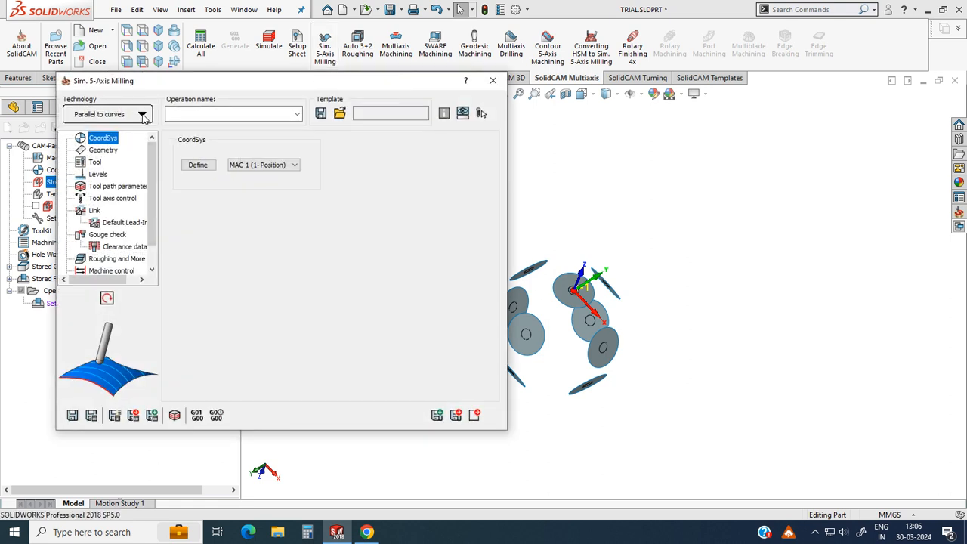
pyautogui.click(104, 150)
pyautogui.click(208, 169)
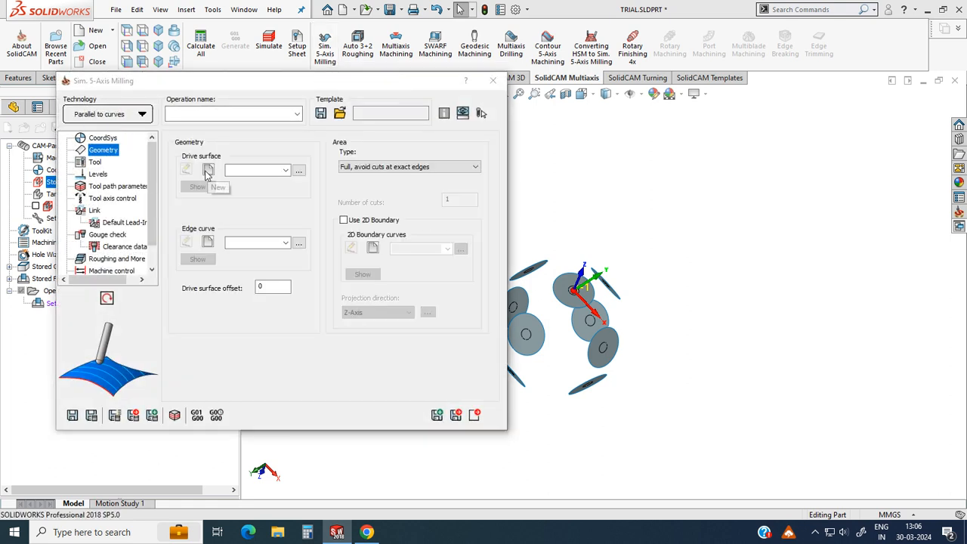
pyautogui.scroll(-4, 570, 285)
pyautogui.click(583, 323)
pyautogui.click(603, 316)
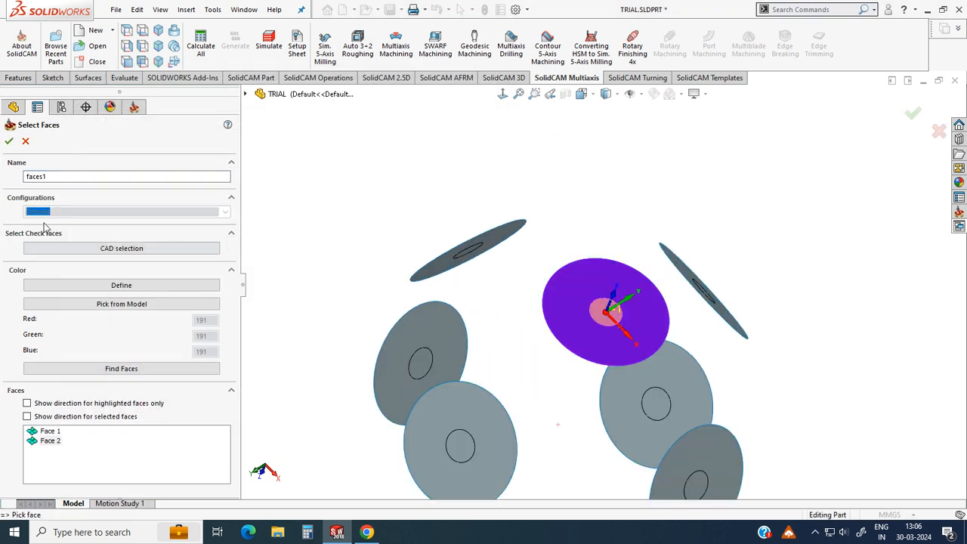
pyautogui.click(9, 141)
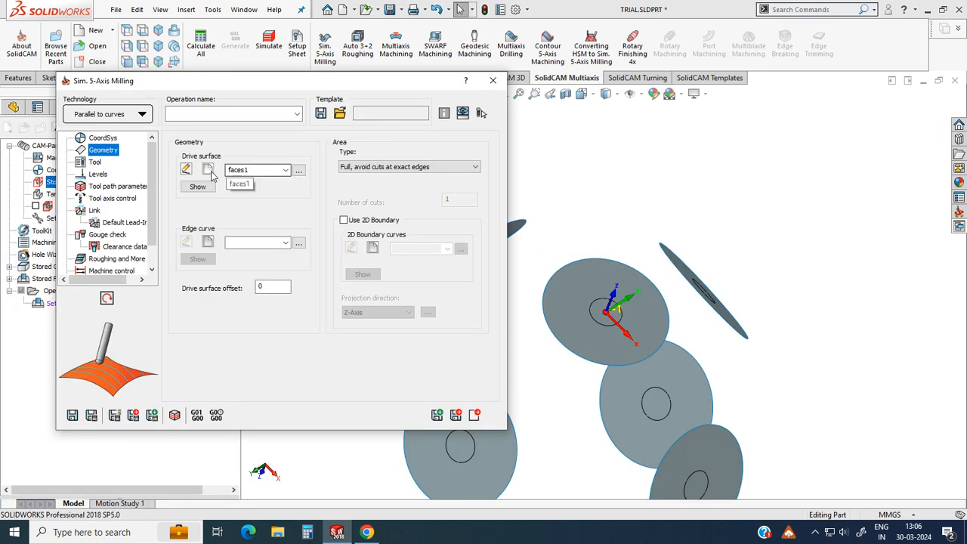
# Define the operation's edge curve as a chain along the origin disc's outer circular edge.
pyautogui.click(213, 246)
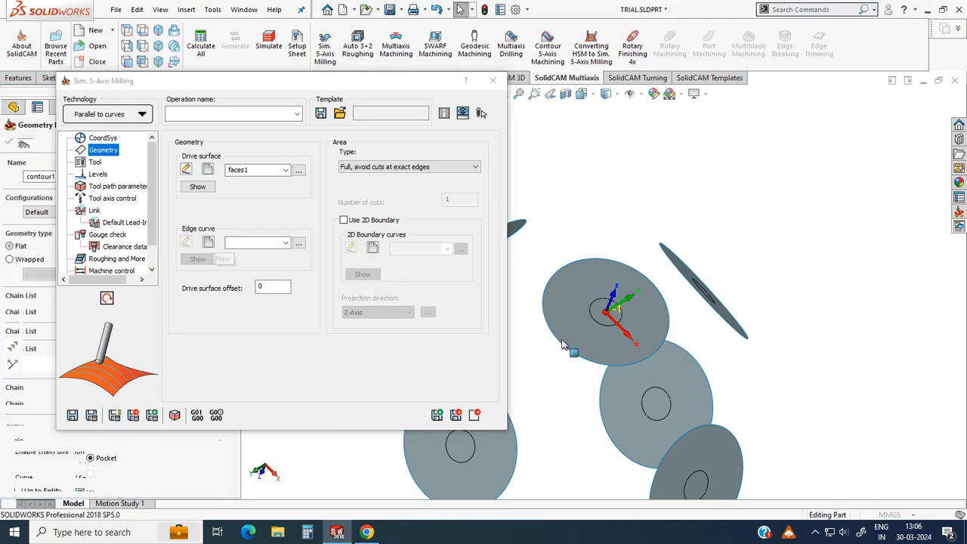
pyautogui.click(559, 347)
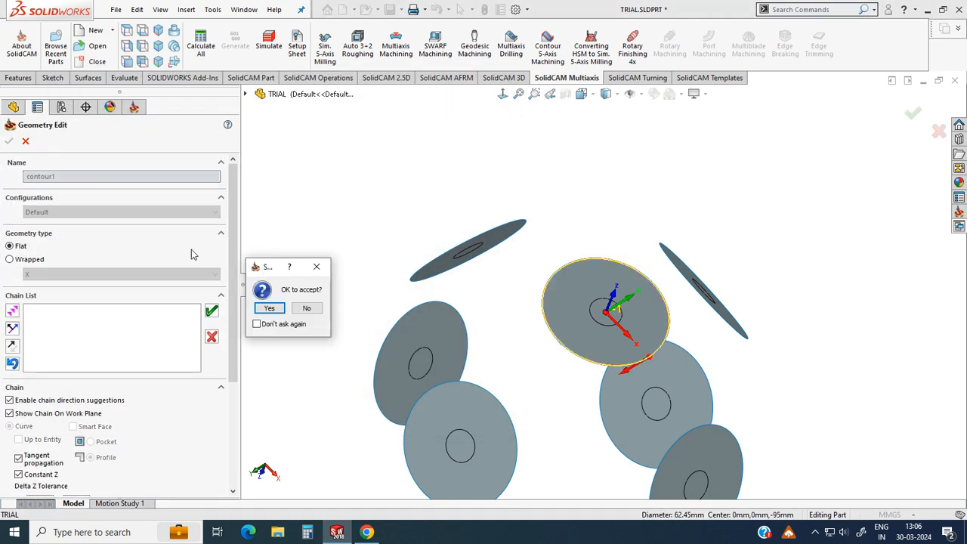
pyautogui.click(278, 311)
pyautogui.click(9, 142)
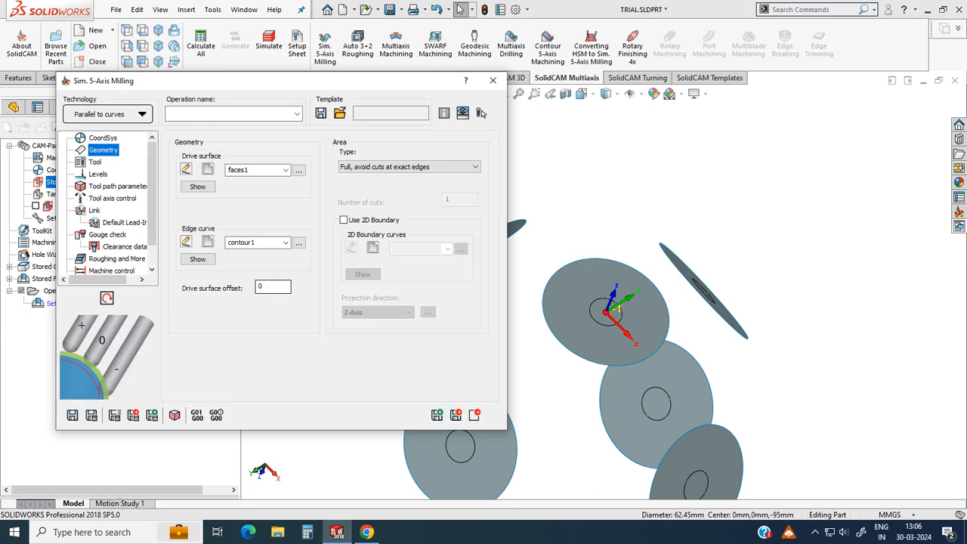
# Add an end mill to the toolkit, set its diameter to 10 mm, and assign it to the operation.
pyautogui.click(95, 163)
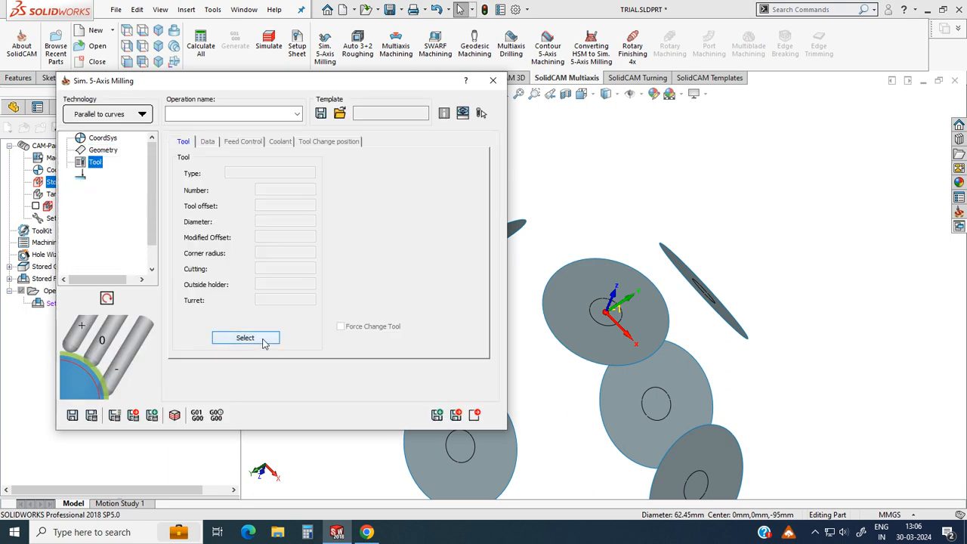
pyautogui.click(266, 341)
pyautogui.moveTo(164, 128); pyautogui.dragTo(270, 117)
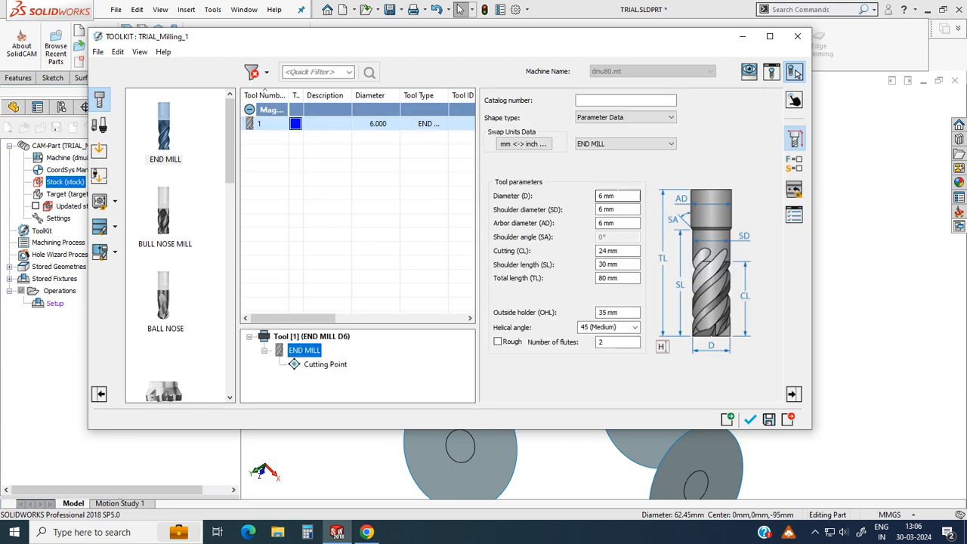
pyautogui.moveTo(621, 196); pyautogui.dragTo(544, 201)
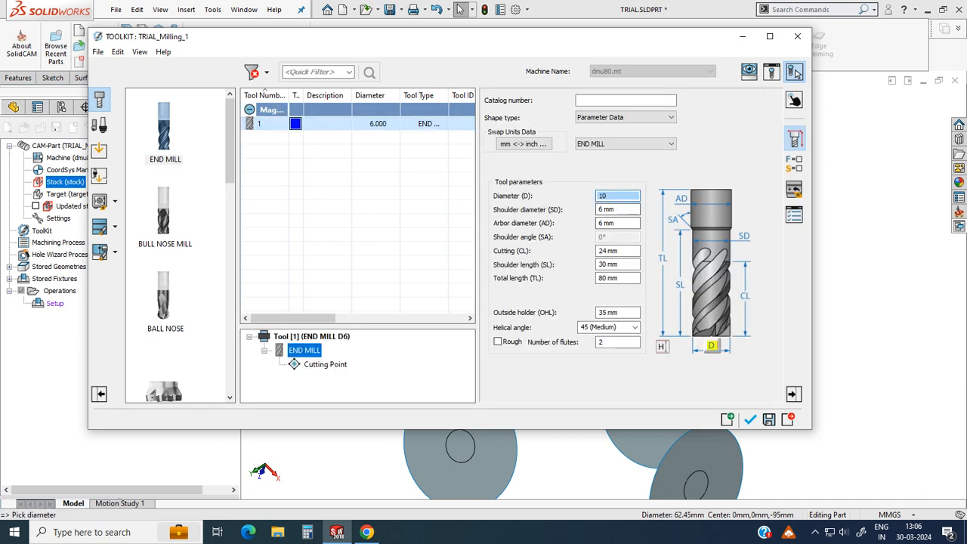
pyautogui.write('10')
pyautogui.press('Tab')
pyautogui.click(748, 421)
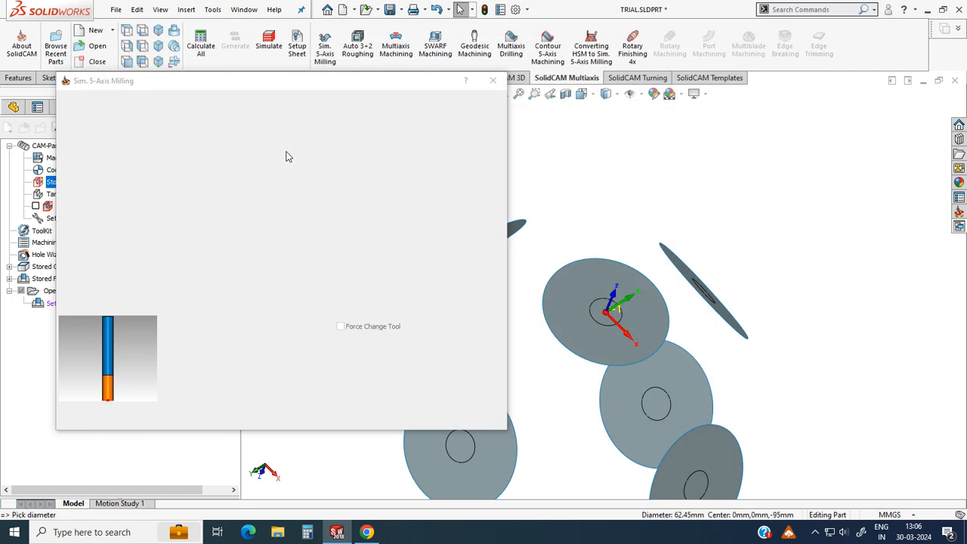
# Review the feed and toolpath settings, keep the tool axis tilted relative to cutting direction, and save and calculate the operation.
pyautogui.click(207, 142)
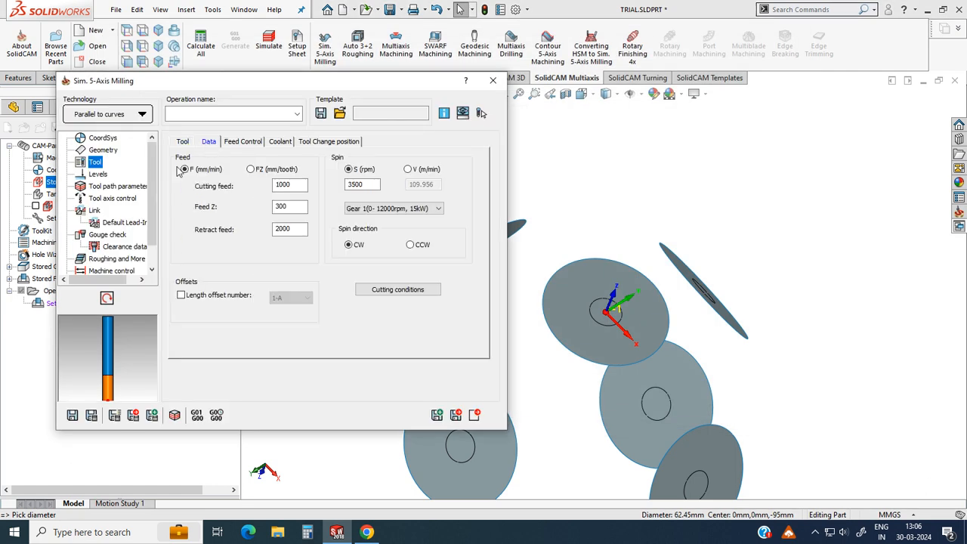
pyautogui.click(97, 174)
pyautogui.click(115, 186)
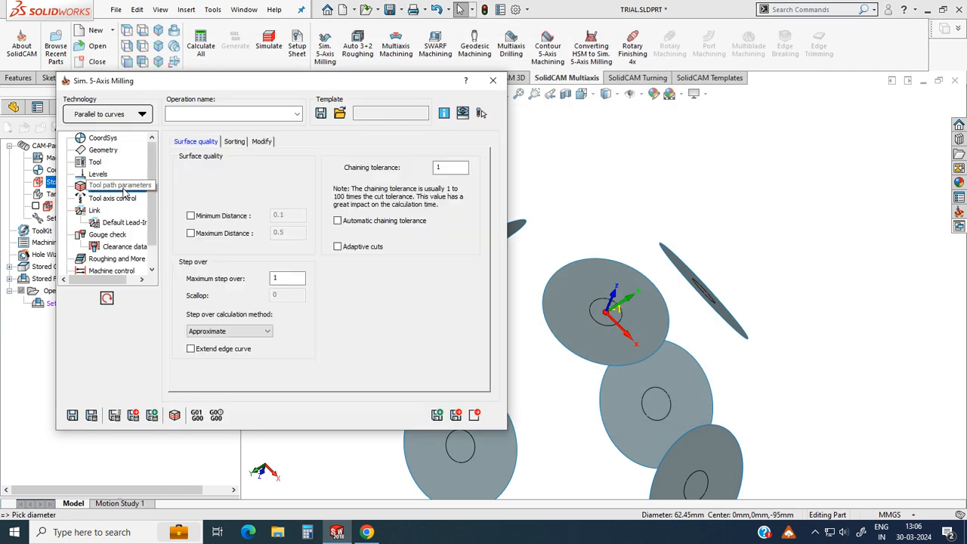
pyautogui.click(117, 200)
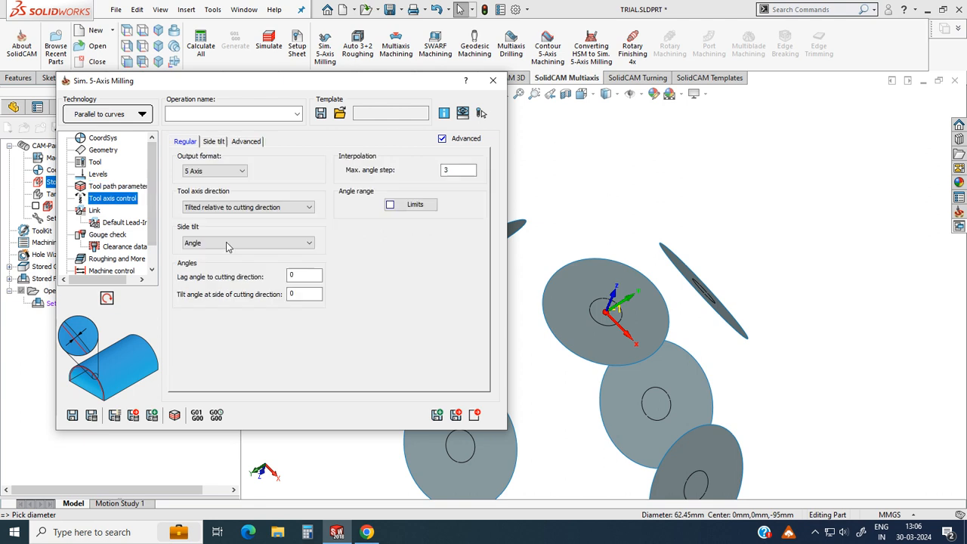
pyautogui.click(300, 210)
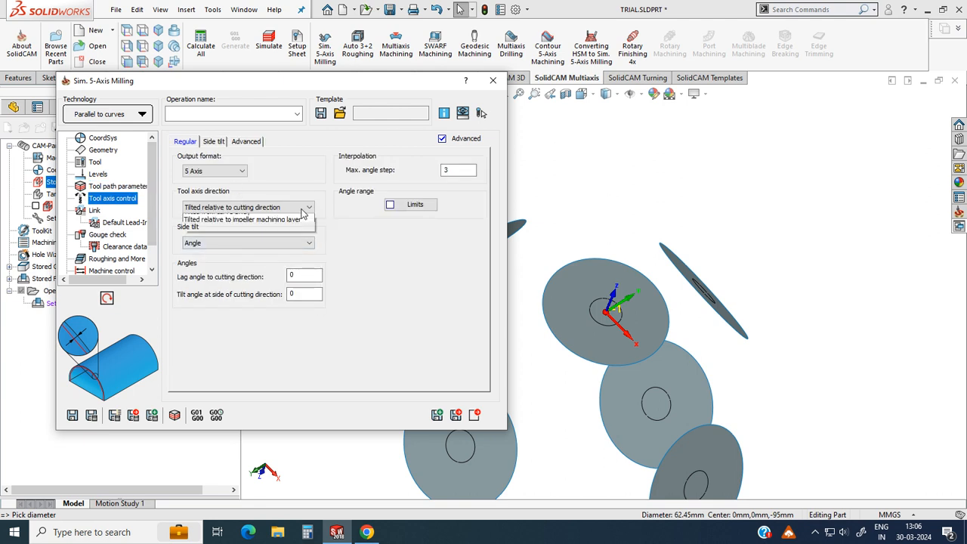
pyautogui.click(246, 226)
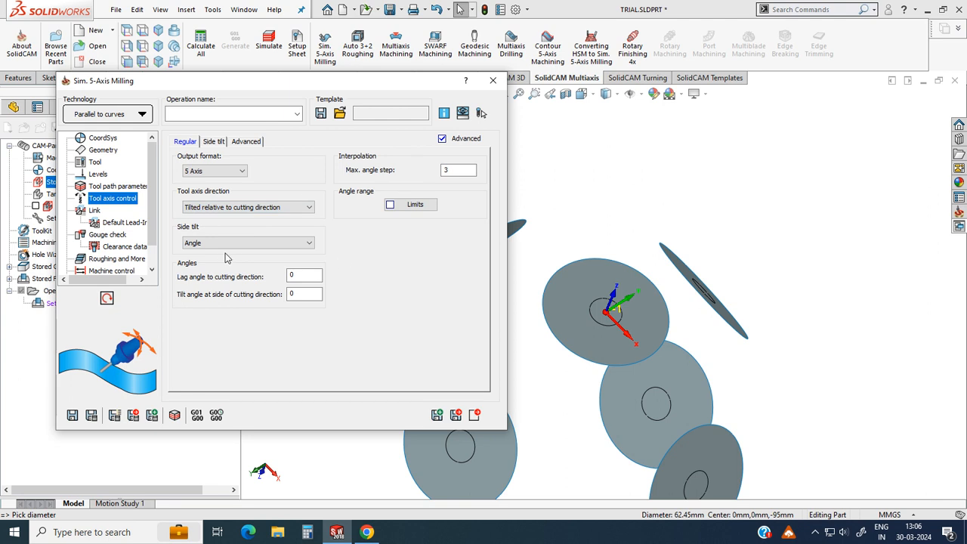
pyautogui.click(94, 211)
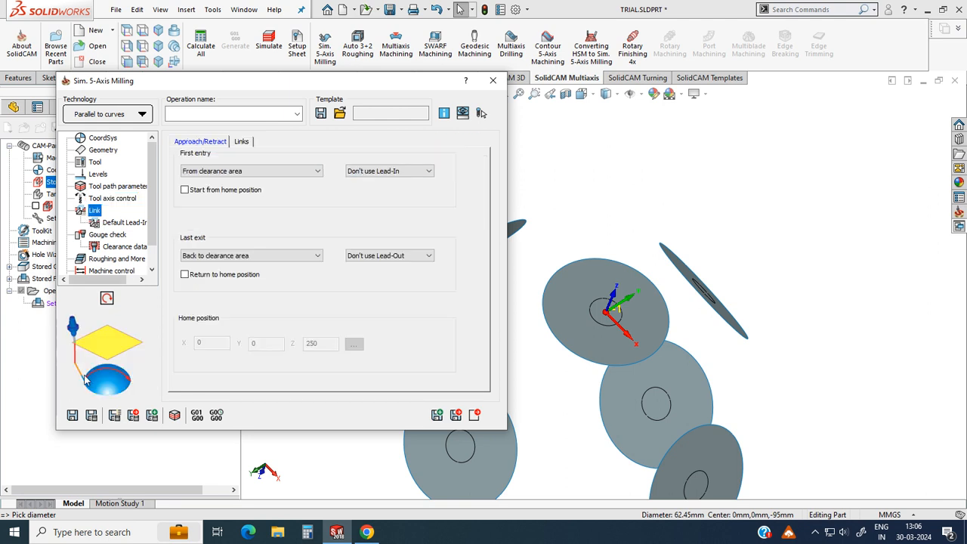
pyautogui.click(92, 417)
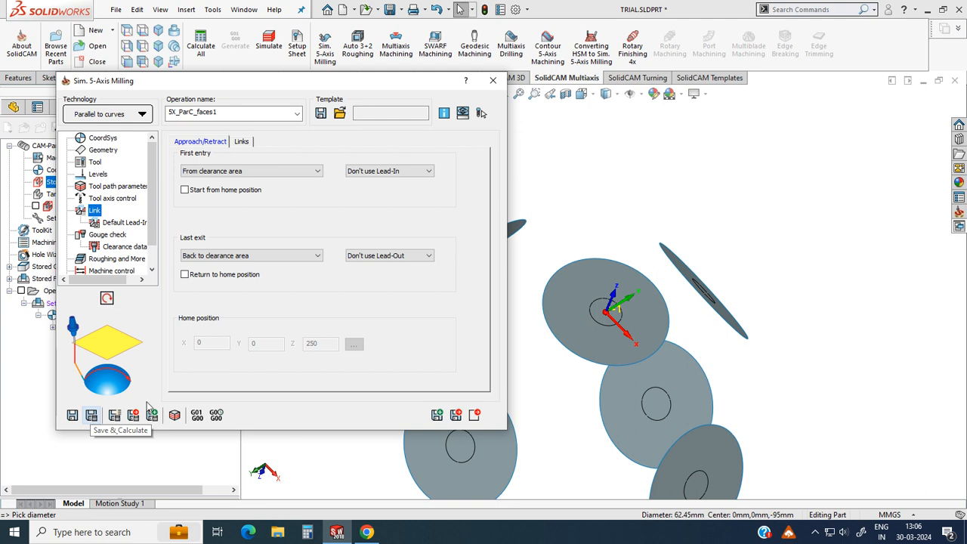
# Display the calculated toolpath of operation 5X_ParC_faces1 on the origin disc.
pyautogui.scroll(-5, 592, 279)
pyautogui.moveTo(676, 334); pyautogui.dragTo(648, 225, button='middle')
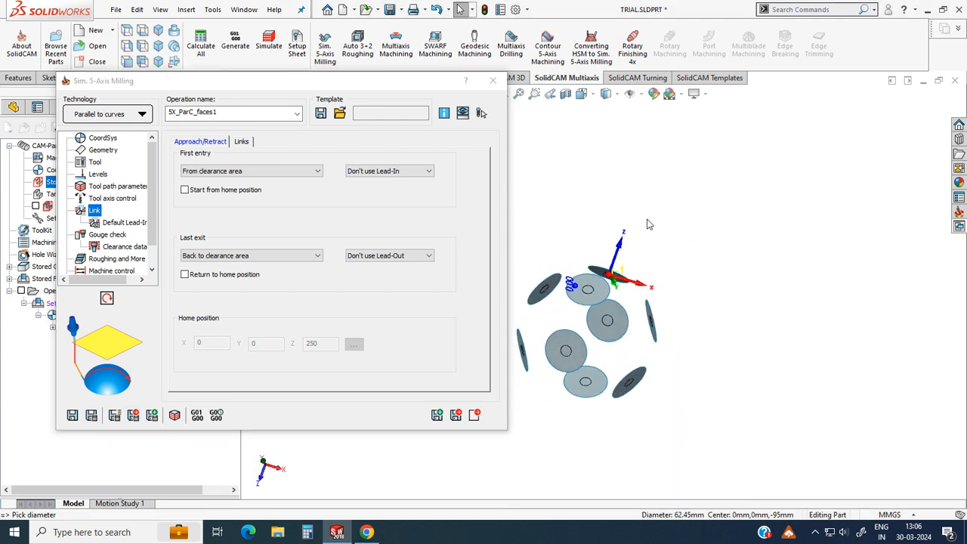
pyautogui.scroll(3, 648, 225)
pyautogui.moveTo(182, 88); pyautogui.dragTo(308, 82)
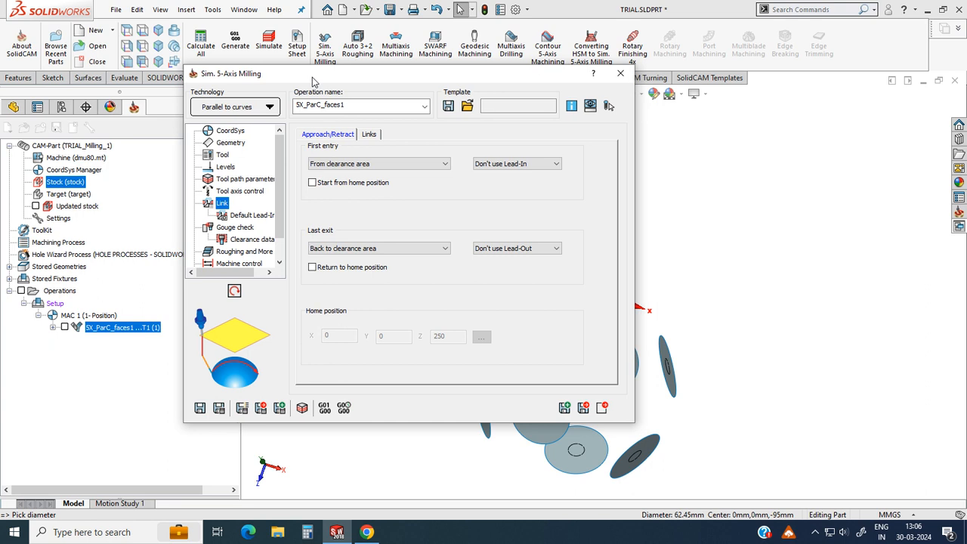
pyautogui.click(65, 334)
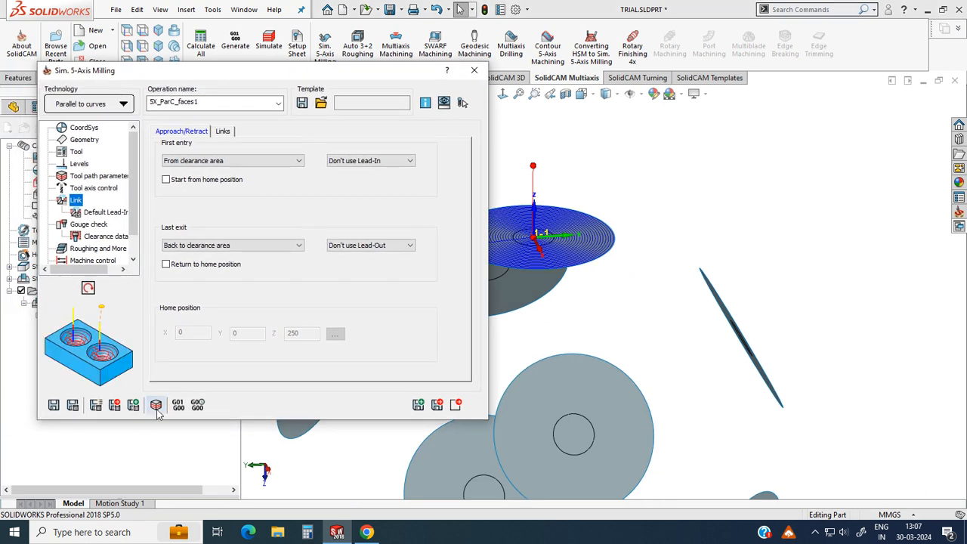
# Simulate the single-depth operation in SolidVerify without crash checking, speeding up playback, and close the simulation.
pyautogui.click(156, 407)
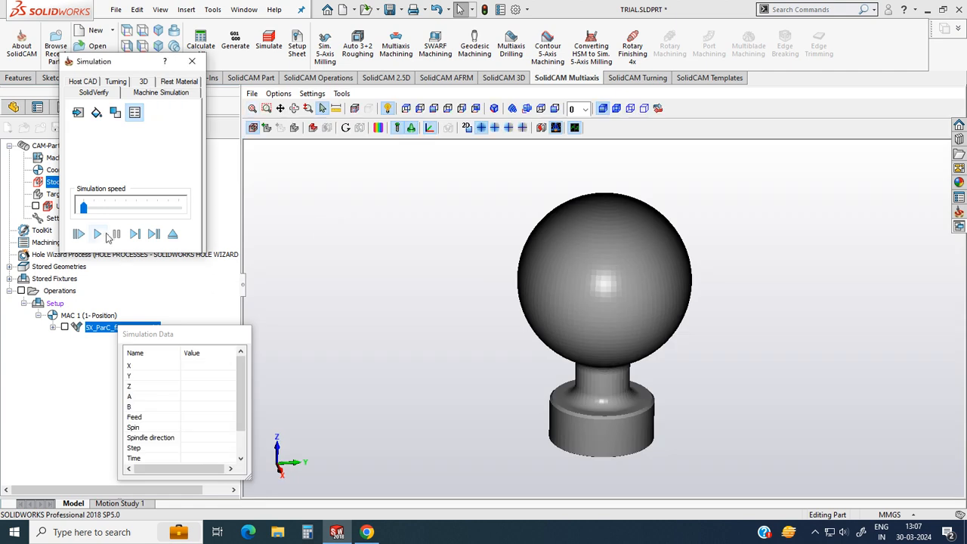
pyautogui.click(98, 235)
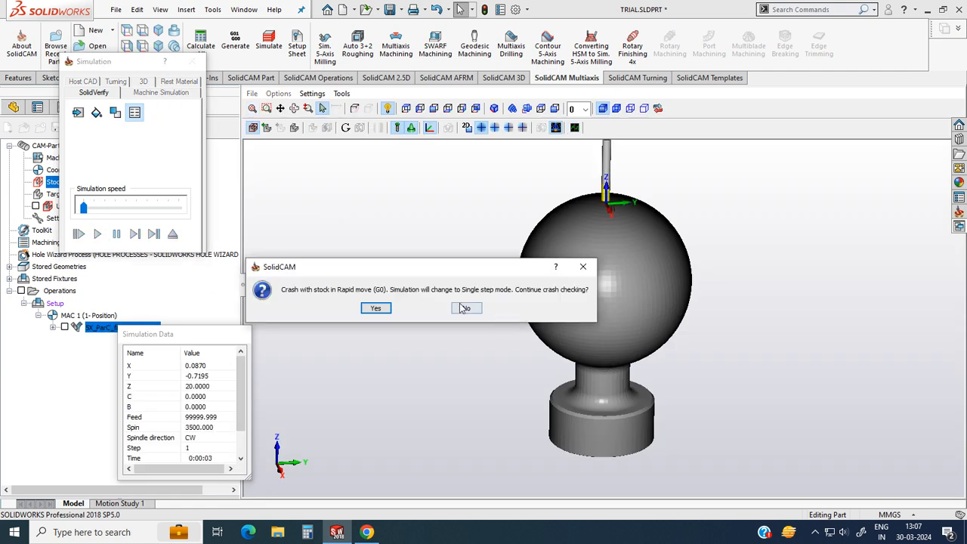
pyautogui.click(464, 309)
pyautogui.click(136, 235)
pyautogui.click(136, 234)
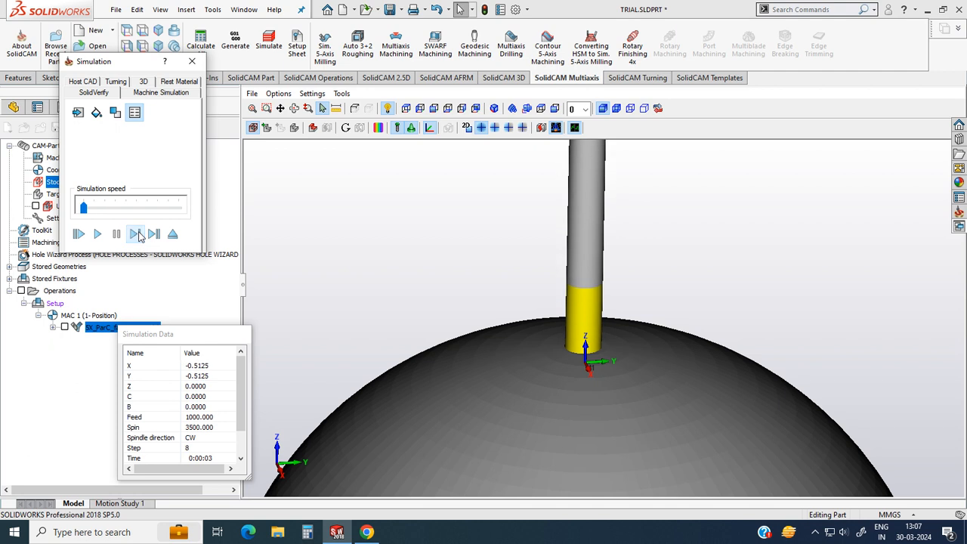
pyautogui.press('space')
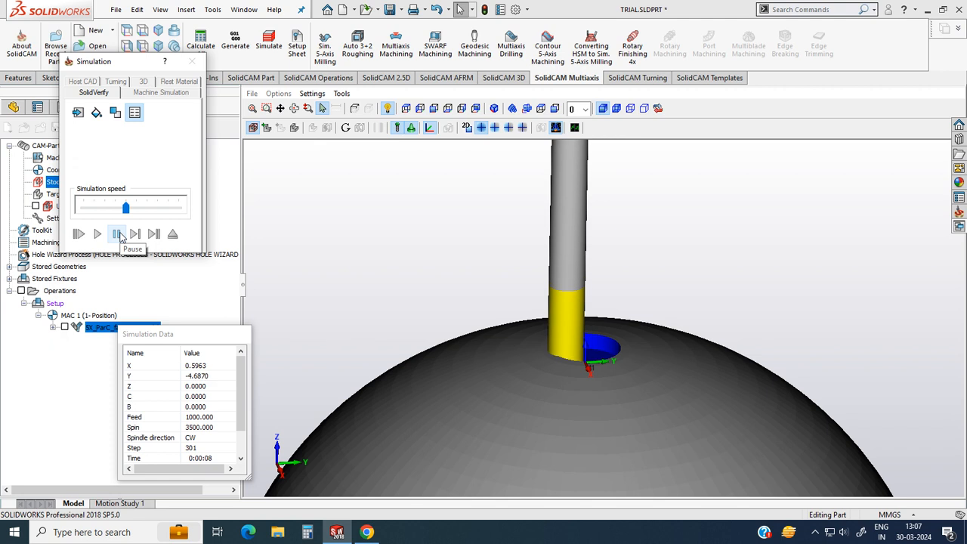
pyautogui.moveTo(126, 208); pyautogui.dragTo(149, 212)
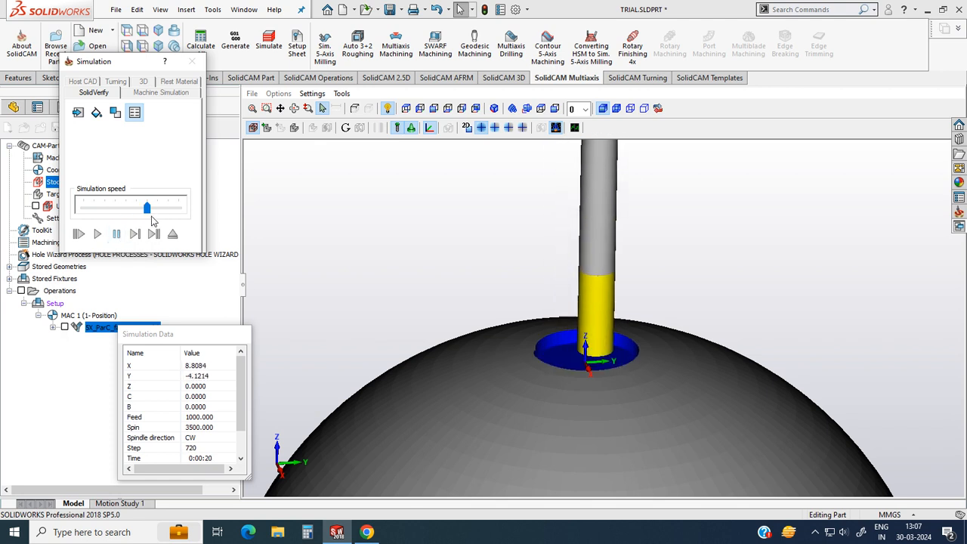
pyautogui.click(115, 235)
pyautogui.click(192, 61)
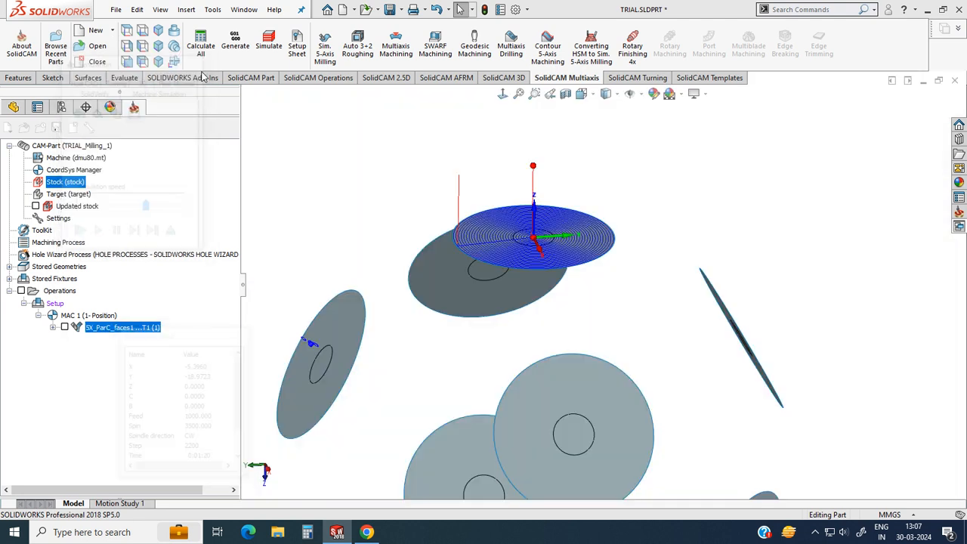
# Enable depth cuts for the operation with 3 roughing passes spaced 0.5 mm apart.
pyautogui.click(106, 248)
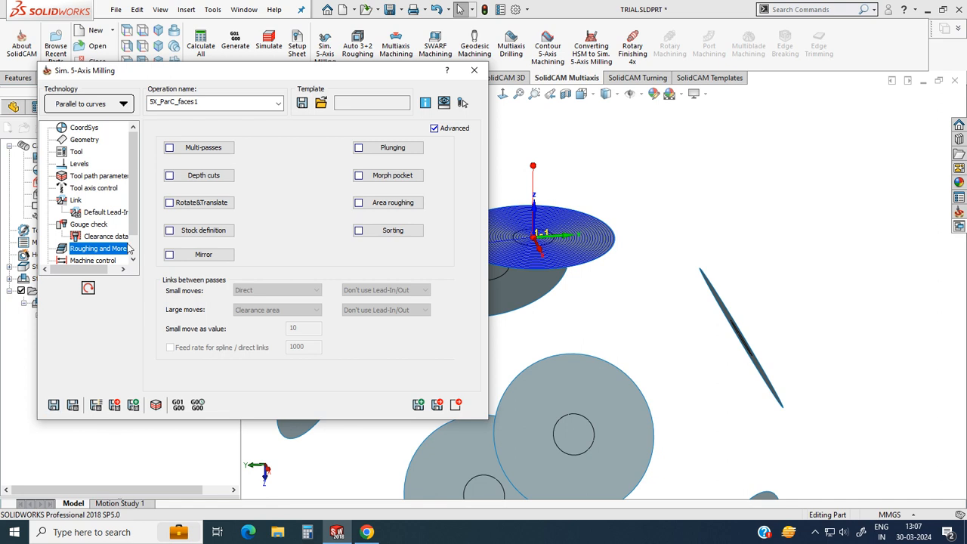
pyautogui.click(203, 175)
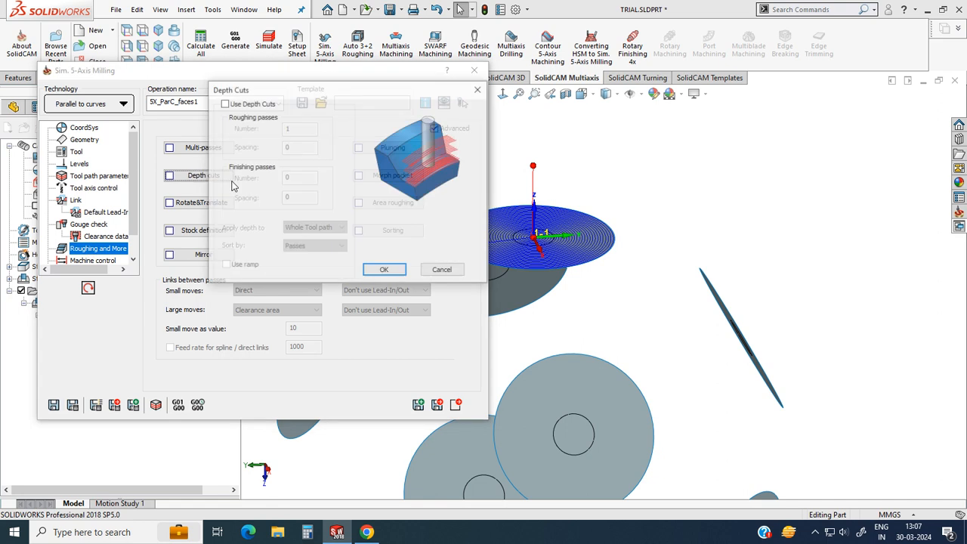
pyautogui.click(224, 104)
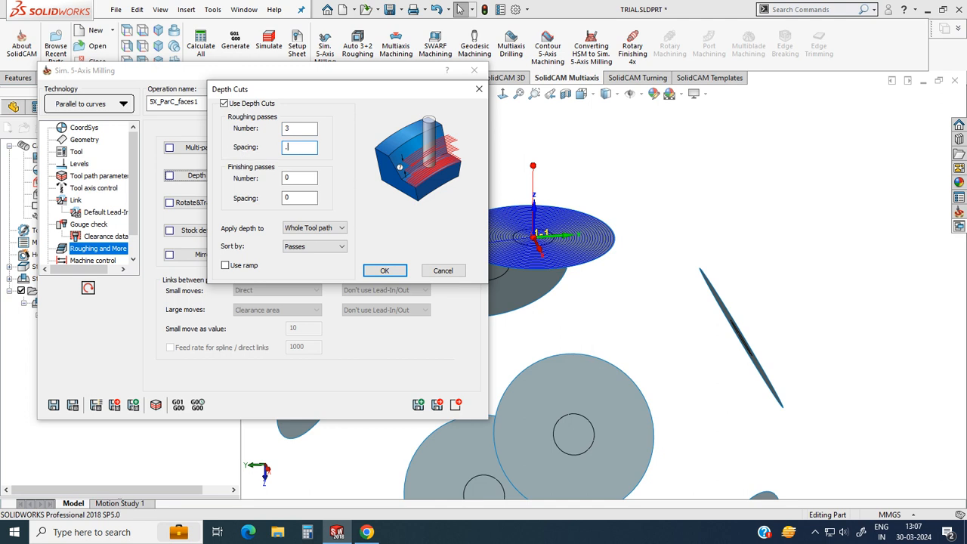
pyautogui.click(377, 272)
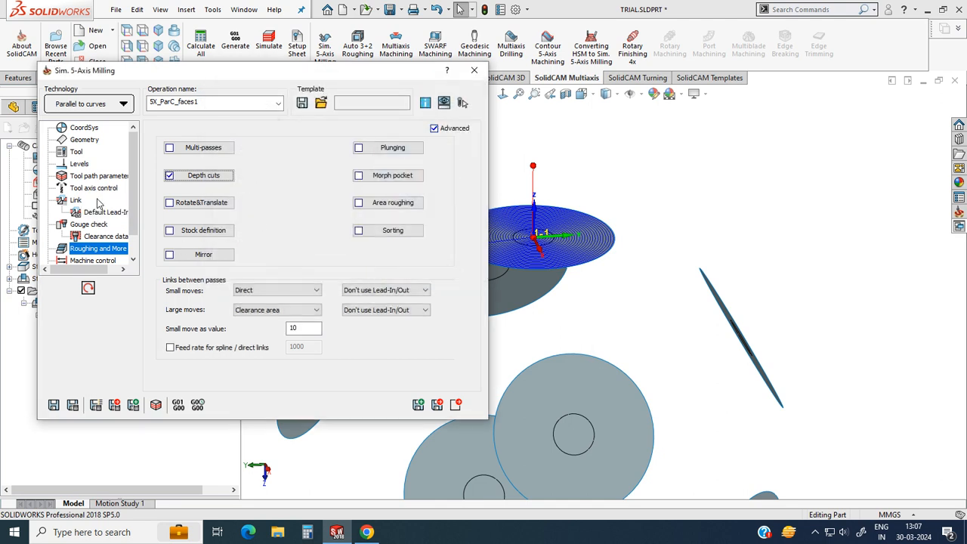
# Set the toolpath's cutting method to One way and recalculate the operation.
pyautogui.click(99, 188)
pyautogui.click(98, 176)
pyautogui.click(217, 133)
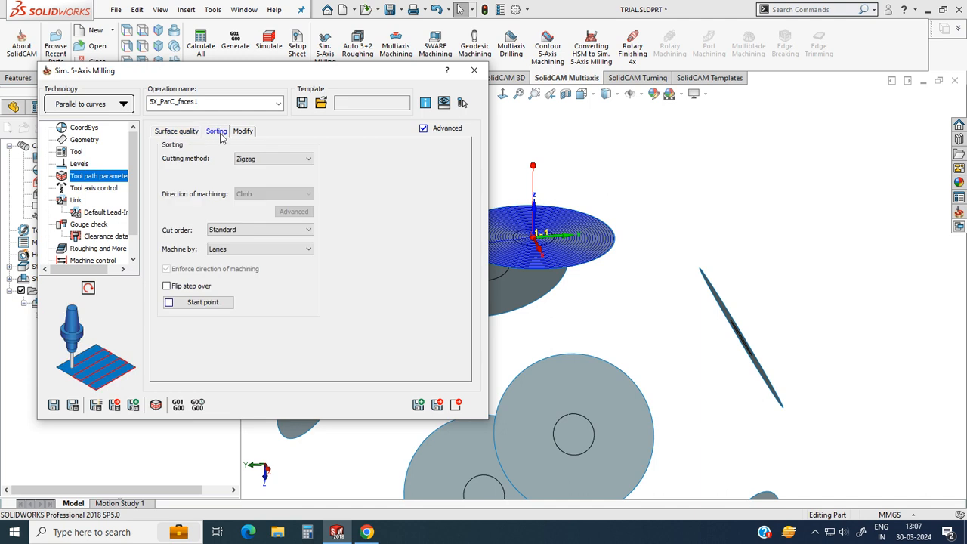
pyautogui.click(254, 160)
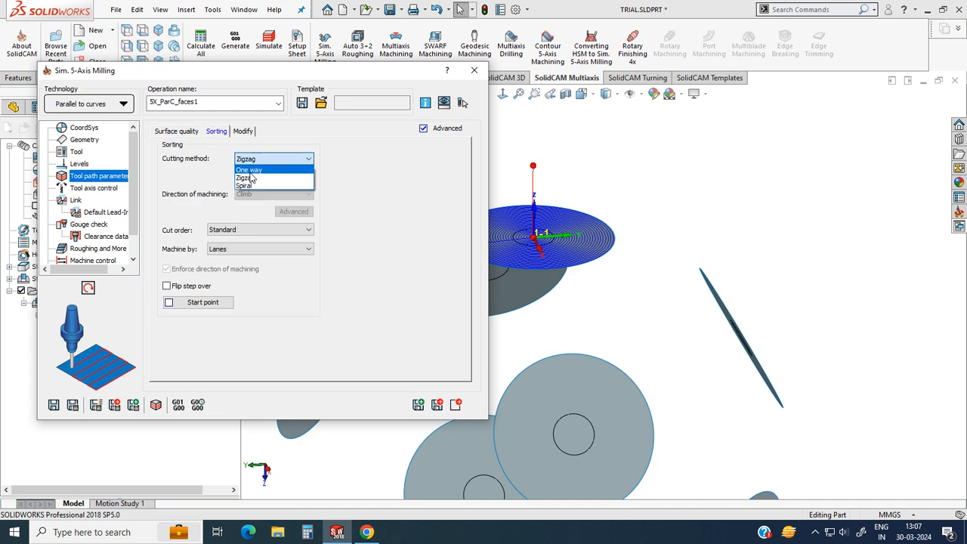
pyautogui.click(247, 170)
pyautogui.click(74, 406)
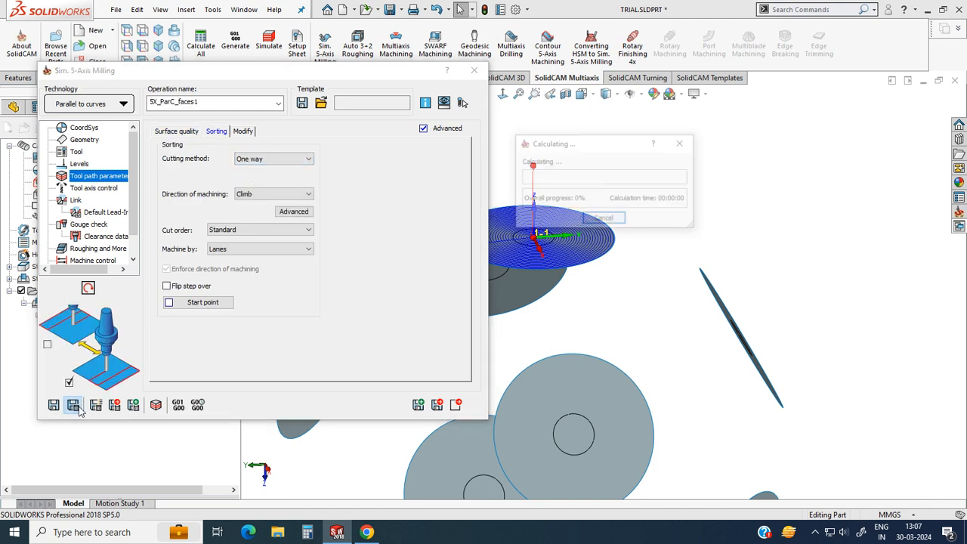
# Set the toolpath's maximum step over to 2 and recalculate the operation.
pyautogui.click(94, 188)
pyautogui.click(98, 176)
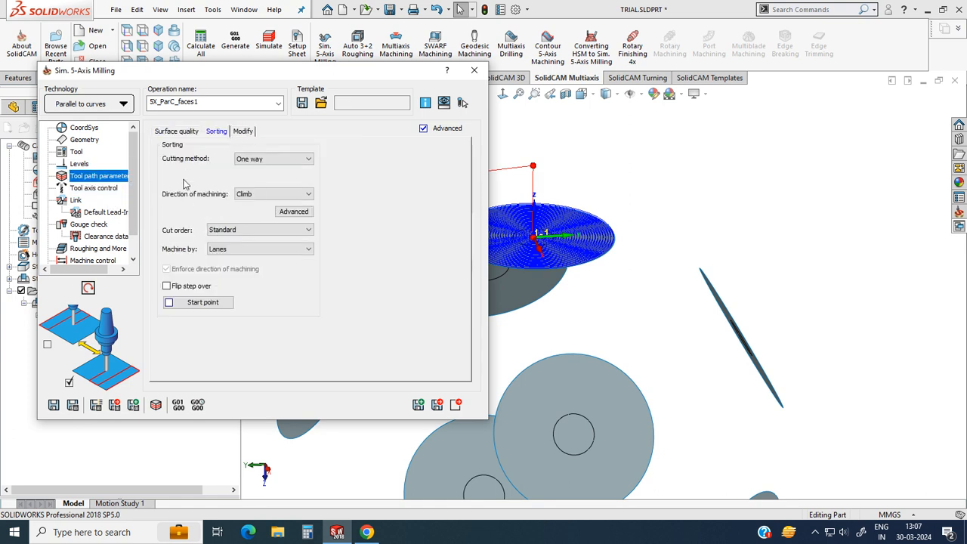
pyautogui.click(168, 132)
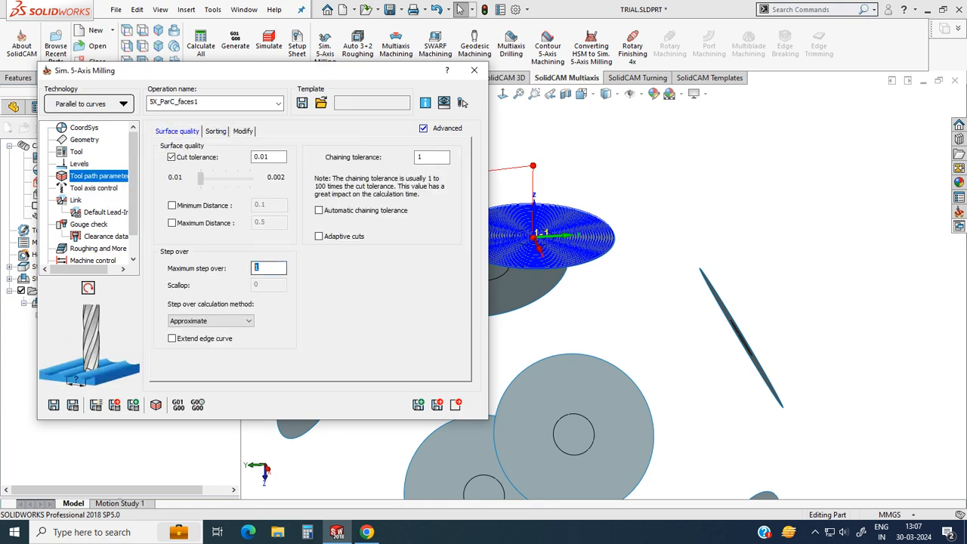
pyautogui.click(73, 406)
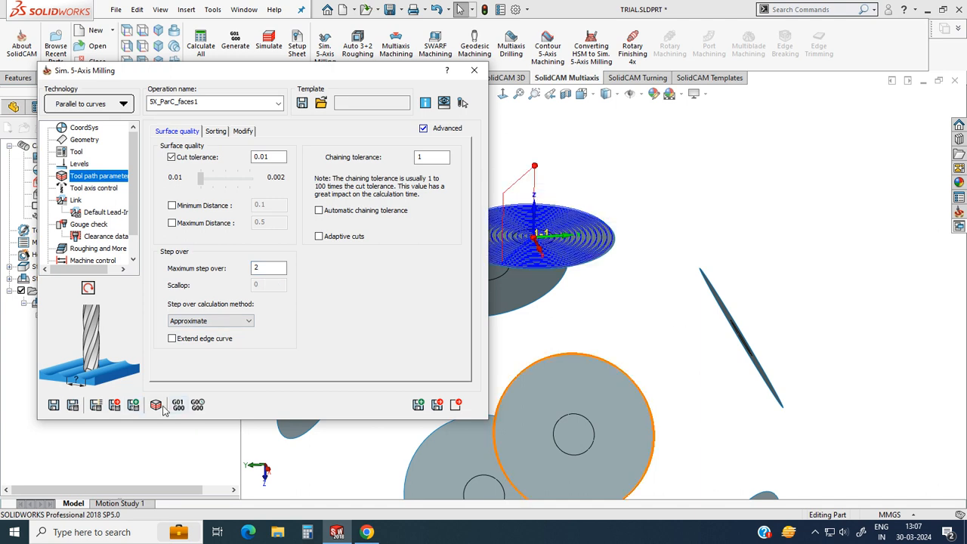
# Simulate the multi-depth disc milling in SolidVerify without crash checking, raising playback to full speed, and close the simulation.
pyautogui.click(158, 406)
pyautogui.click(95, 83)
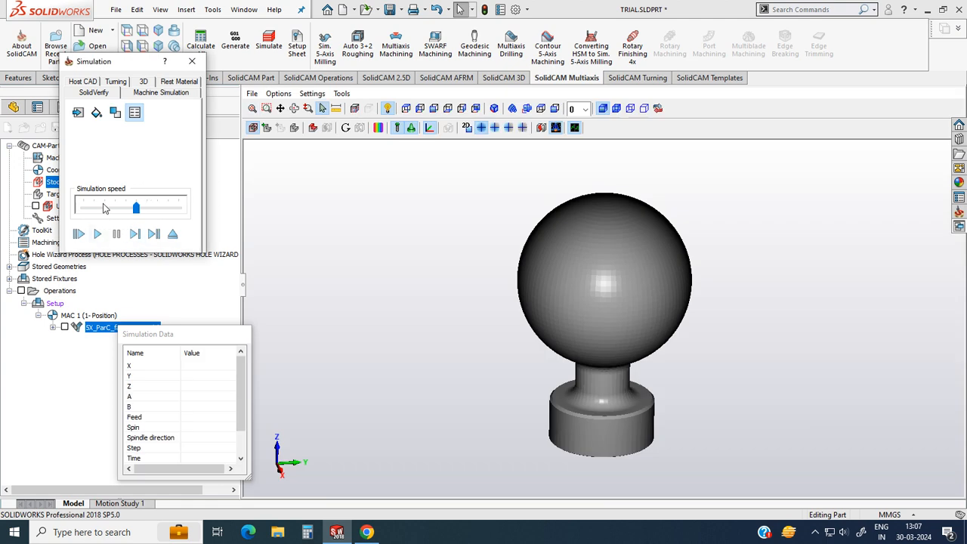
pyautogui.click(98, 235)
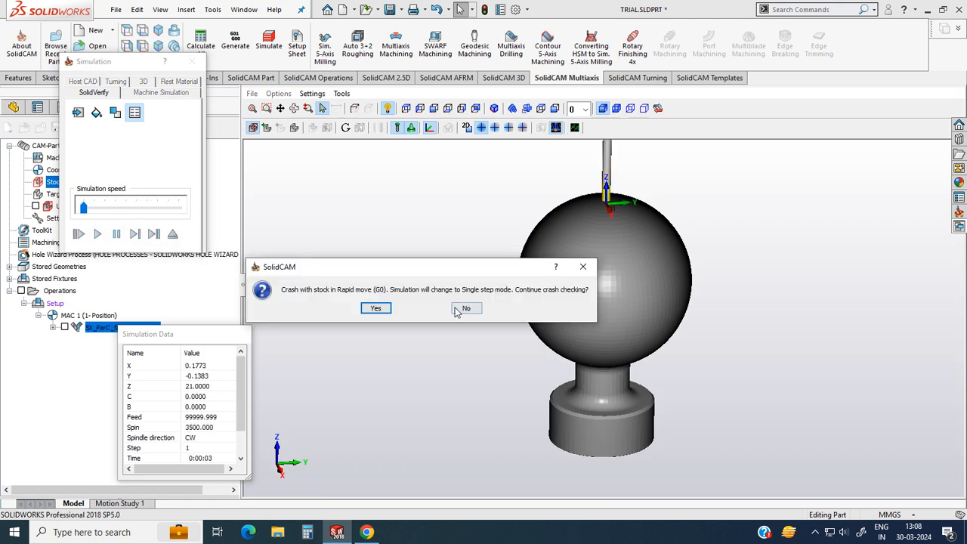
pyautogui.press('Return')
pyautogui.click(100, 235)
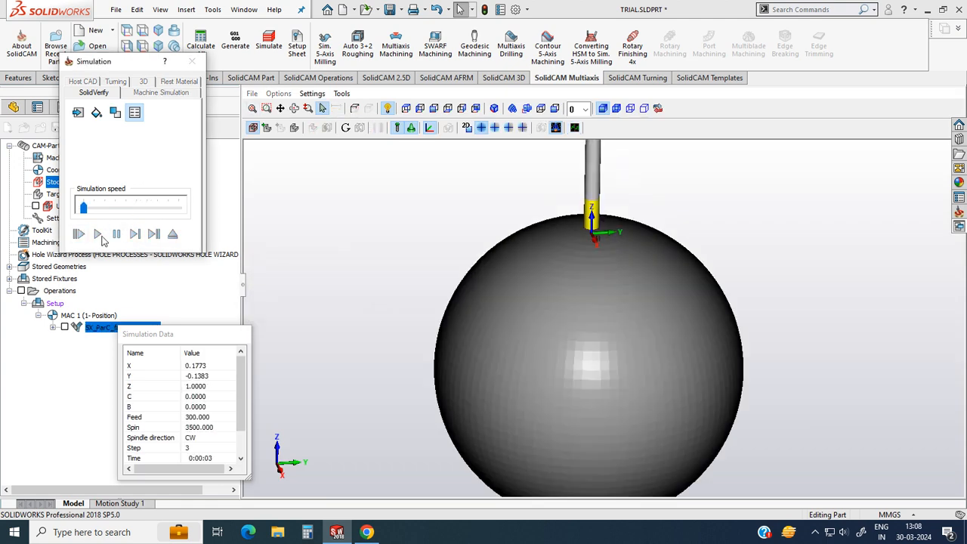
pyautogui.moveTo(84, 207); pyautogui.dragTo(115, 207)
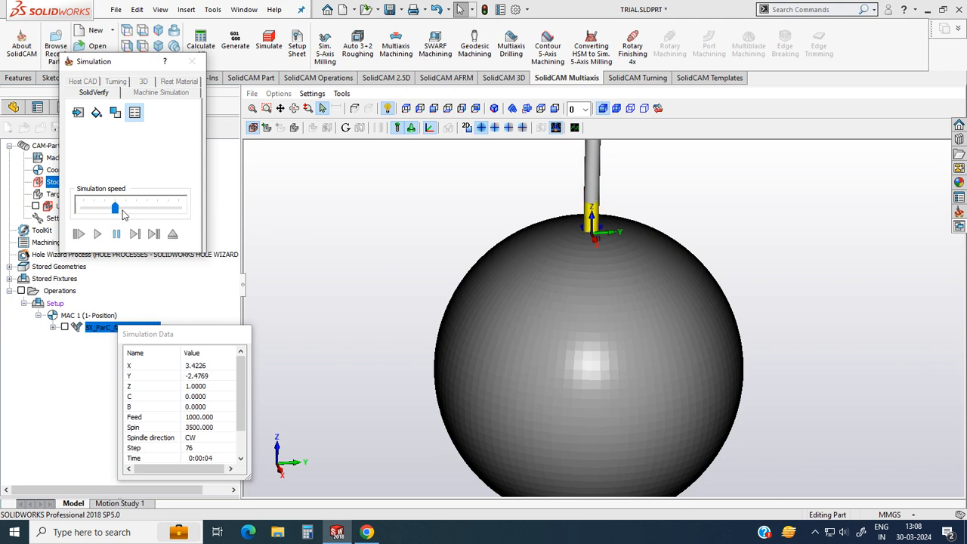
pyautogui.scroll(3, 593, 236)
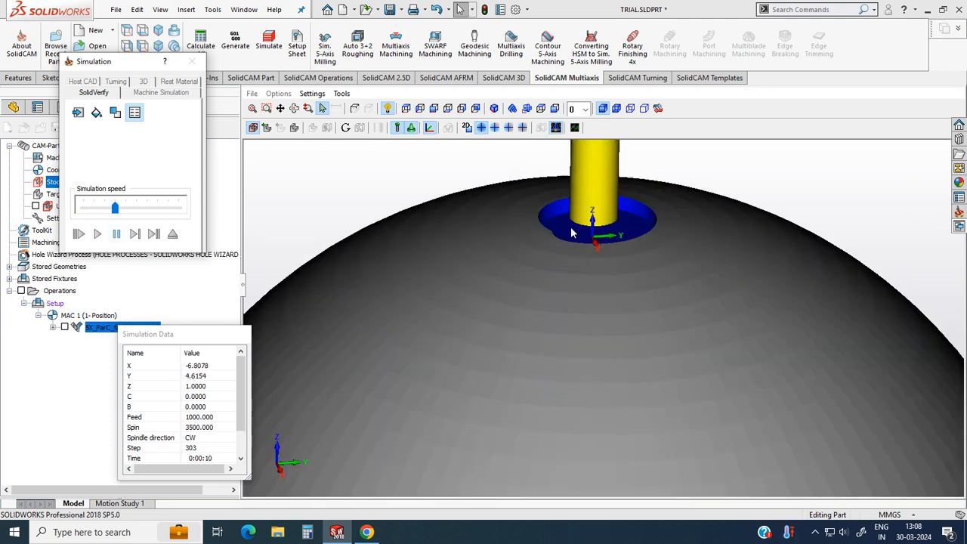
pyautogui.click(150, 211)
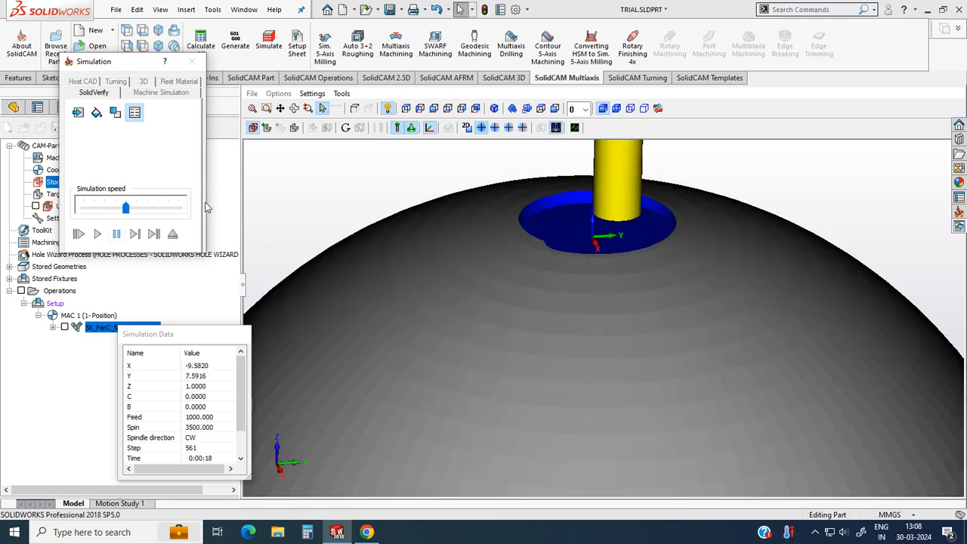
pyautogui.moveTo(149, 211); pyautogui.dragTo(203, 210)
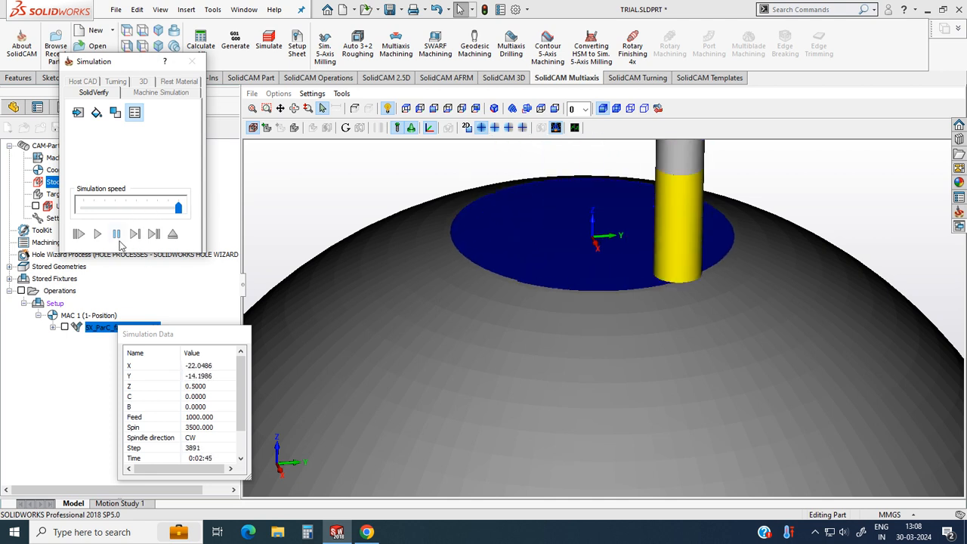
pyautogui.click(192, 61)
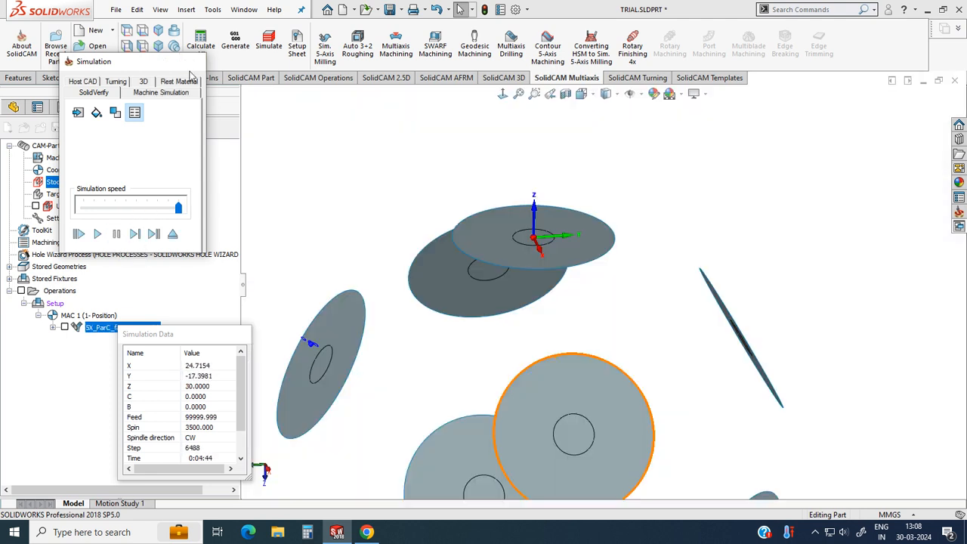
# Set the spacing of the depth cuts' roughing passes to 1 mm and recalculate the operation.
pyautogui.click(98, 249)
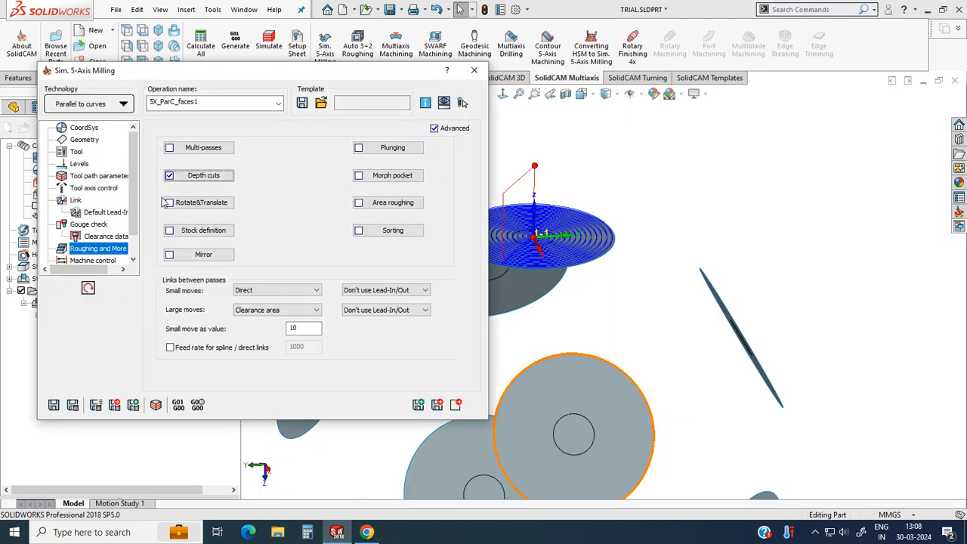
pyautogui.click(204, 176)
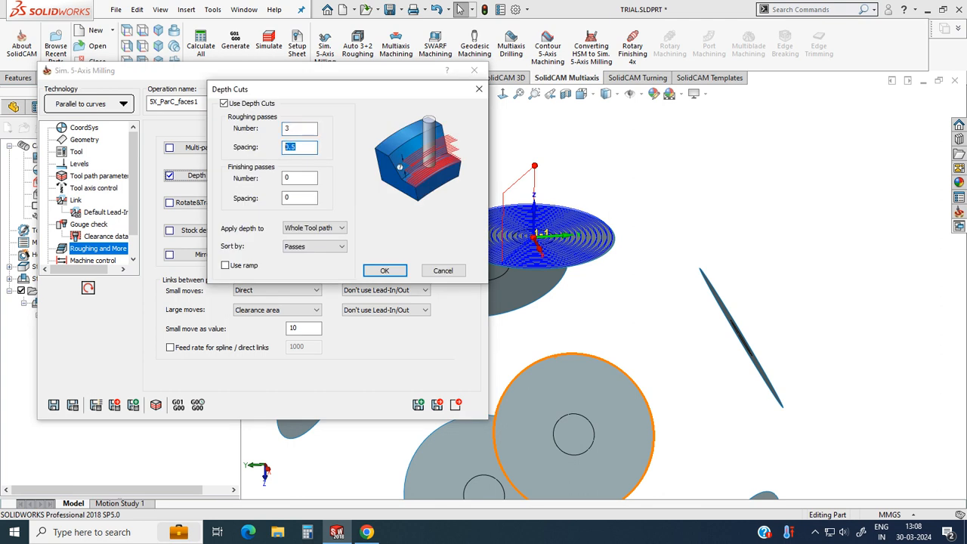
pyautogui.click(383, 271)
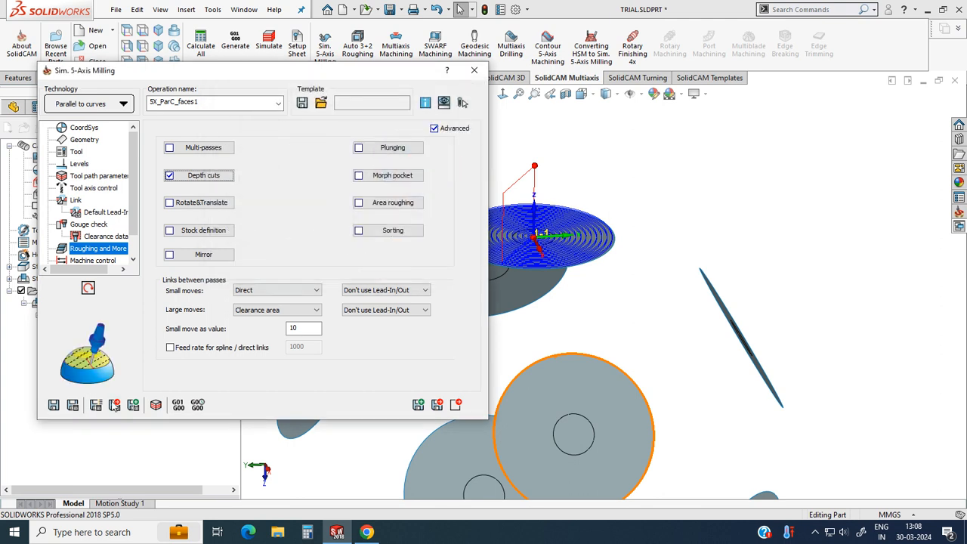
pyautogui.click(73, 406)
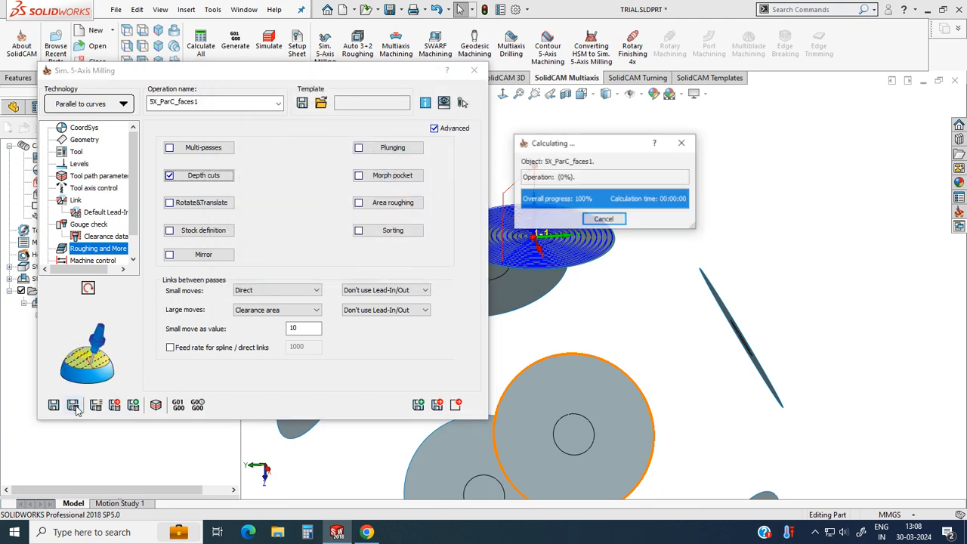
# Simulate the disc milling with the wider pass spacing in SolidVerify without crash checking, then close the simulation.
pyautogui.click(155, 406)
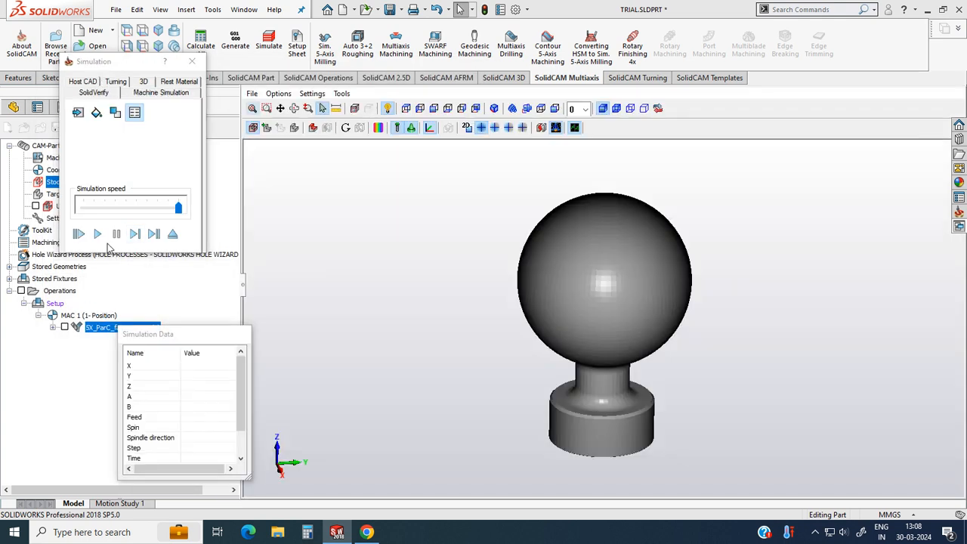
pyautogui.click(97, 233)
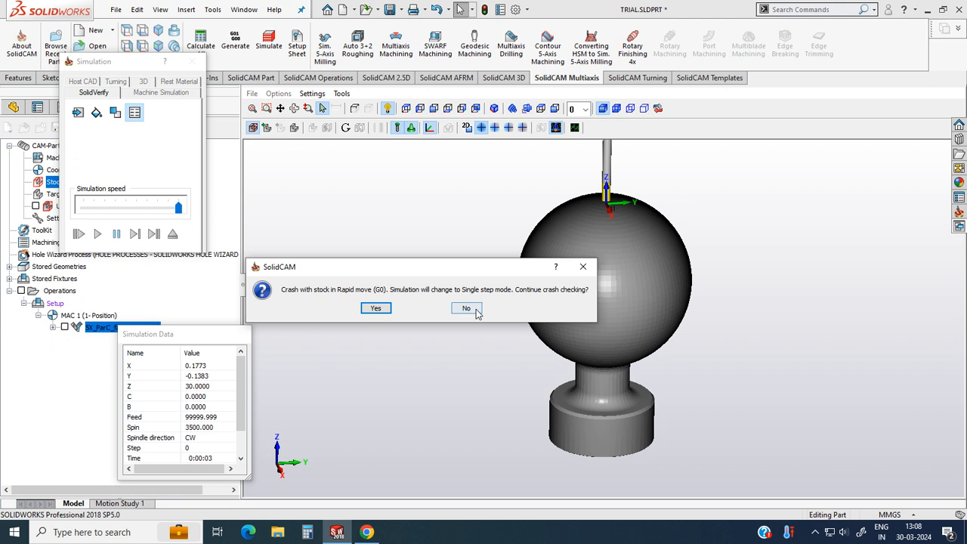
pyautogui.click(466, 309)
pyautogui.click(97, 234)
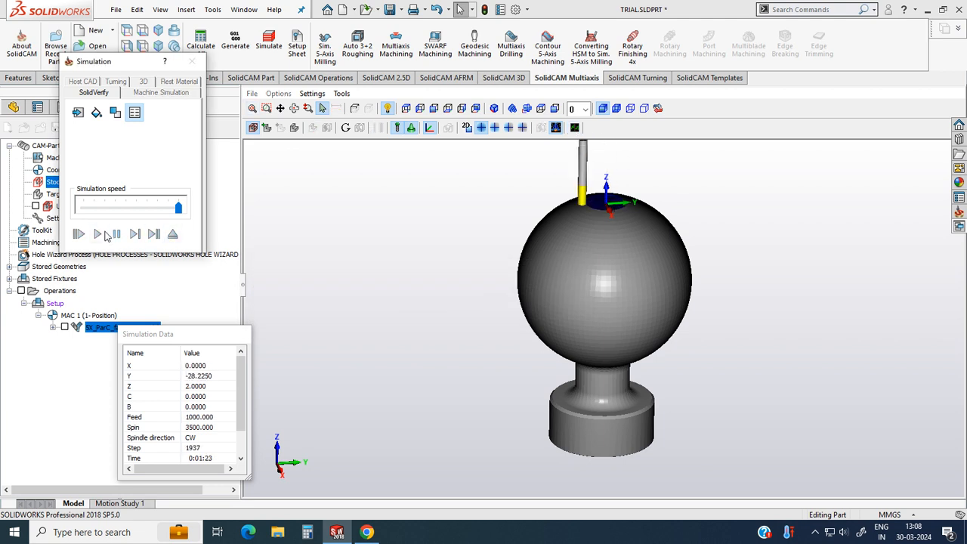
pyautogui.scroll(-5, 696, 192)
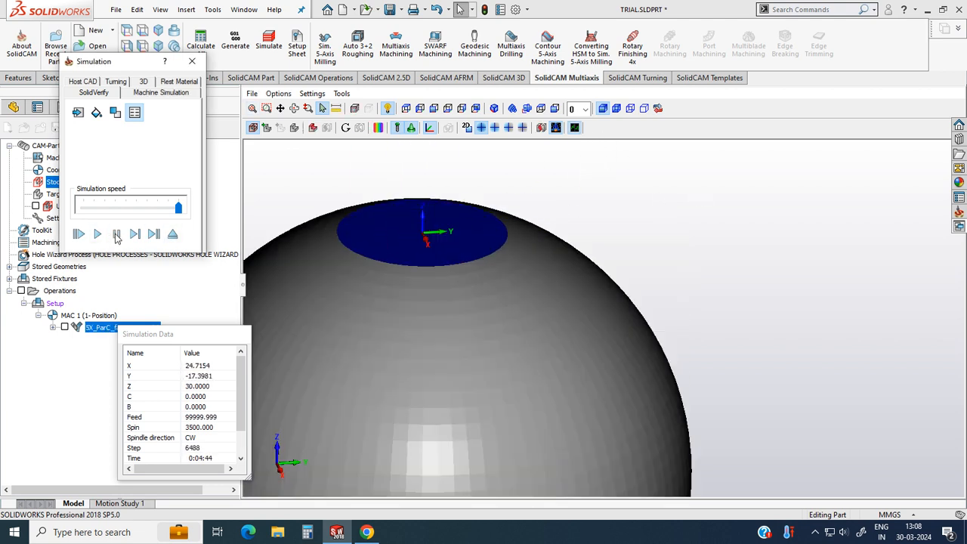
pyautogui.click(192, 61)
# Set the number of roughing passes in the depth cuts to 4 and recalculate the operation.
pyautogui.click(195, 176)
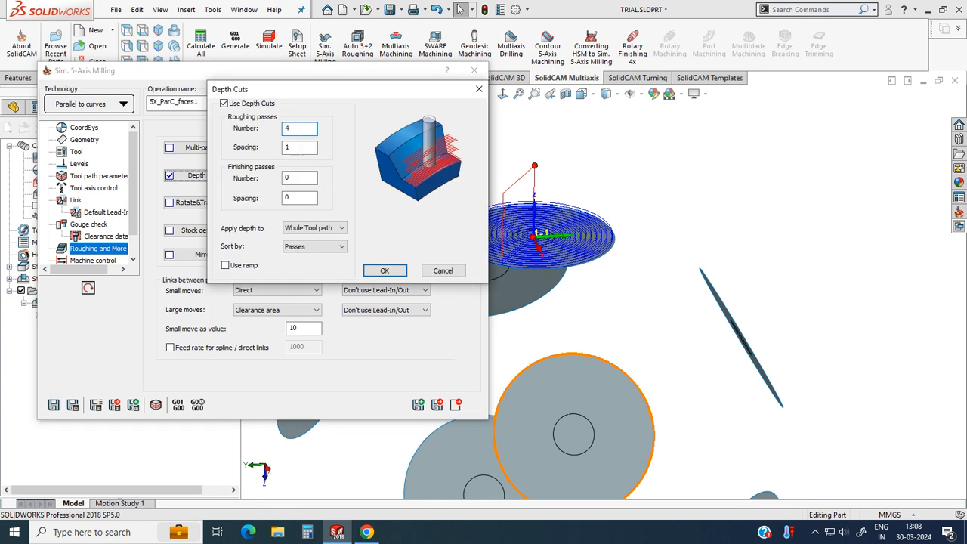
pyautogui.click(387, 272)
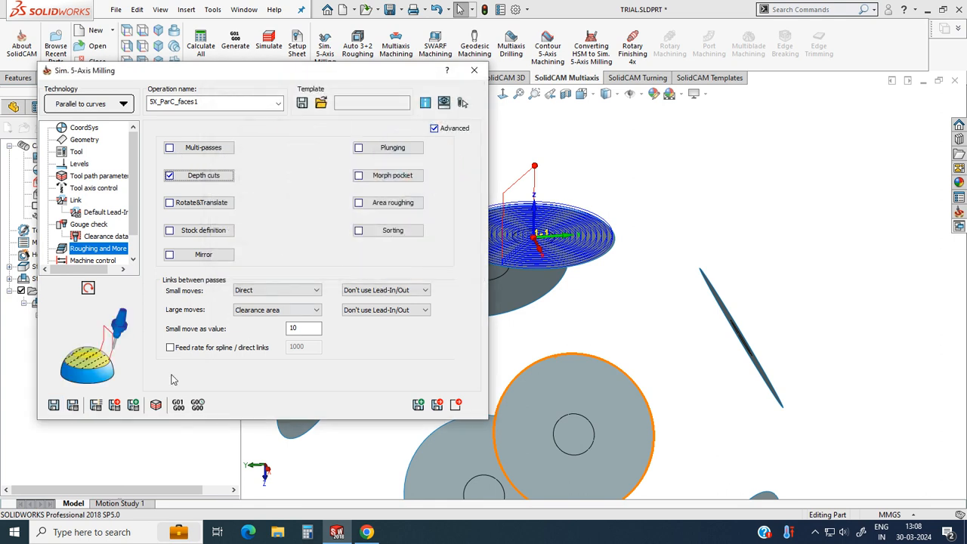
pyautogui.click(75, 407)
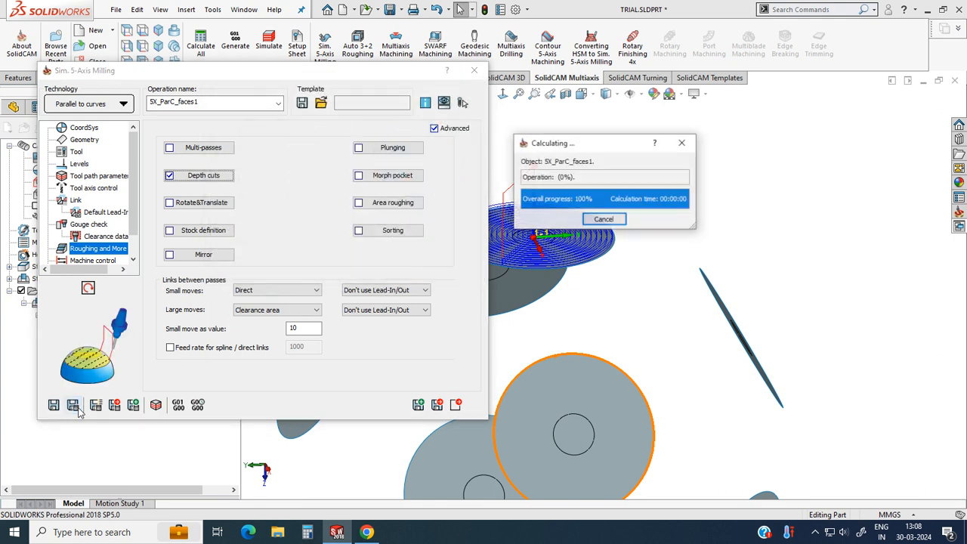
# Check the start of the four-pass toolpath in SolidVerify, declining crash checking, and close the simulation.
pyautogui.click(156, 407)
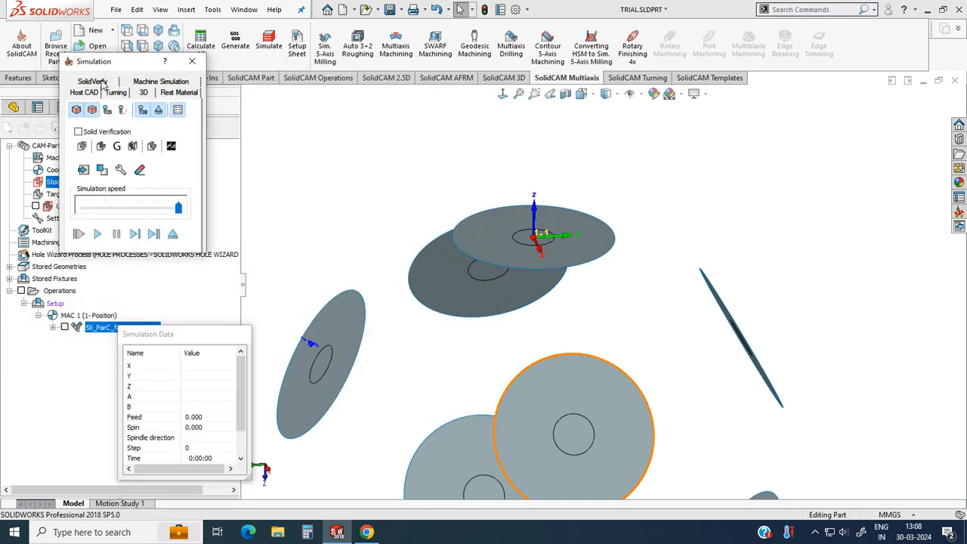
pyautogui.click(98, 83)
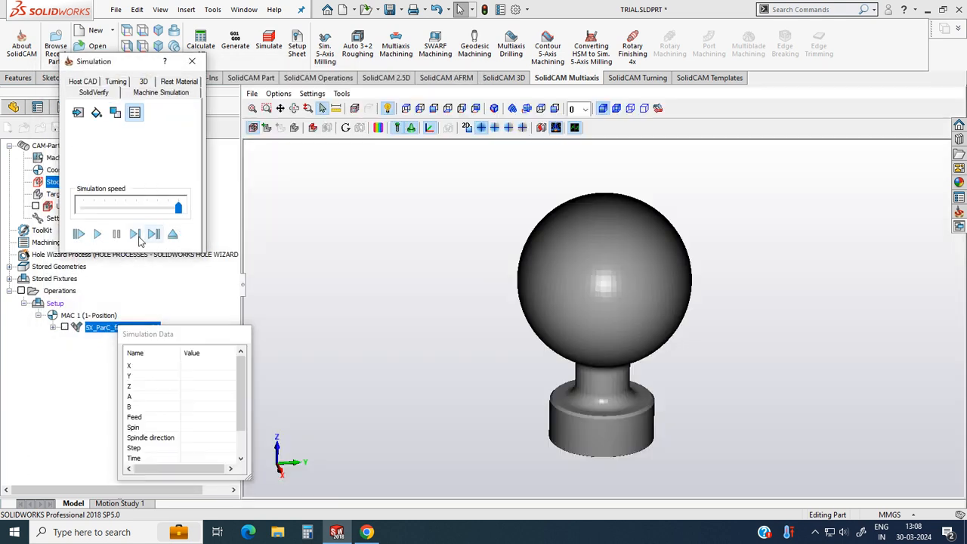
pyautogui.click(138, 237)
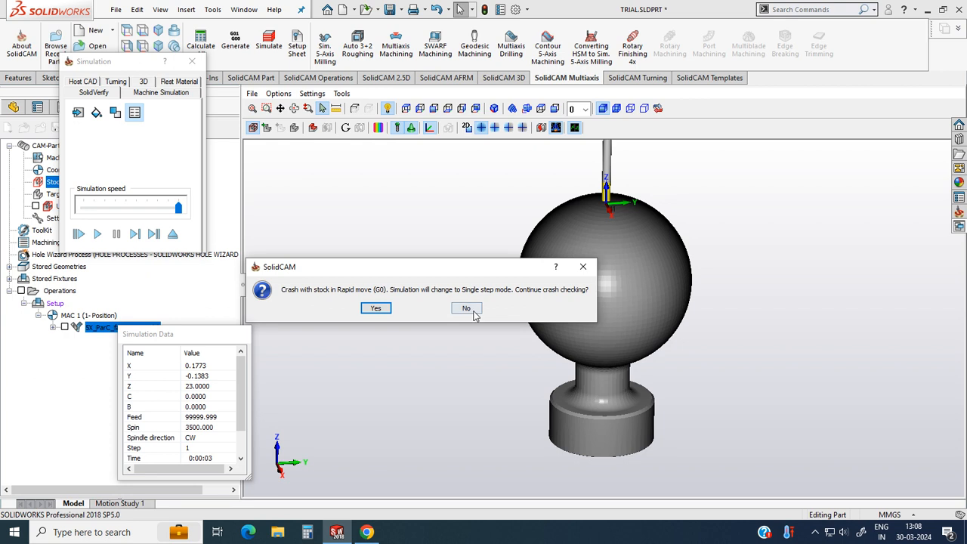
pyautogui.click(466, 308)
pyautogui.click(192, 62)
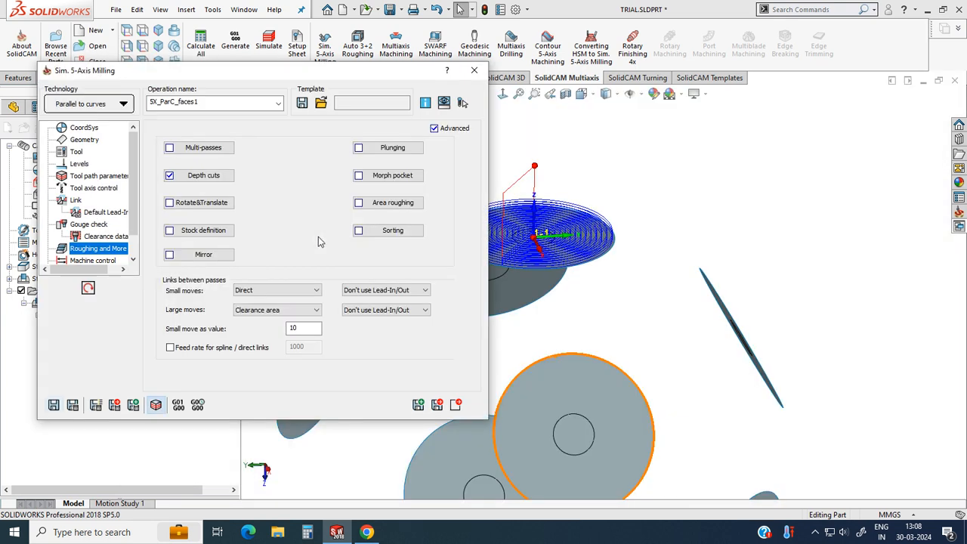
# Exit the operation and show the TRIAL.stp ball body to examine the depth-cut toolpath above the origin disc.
pyautogui.click(456, 405)
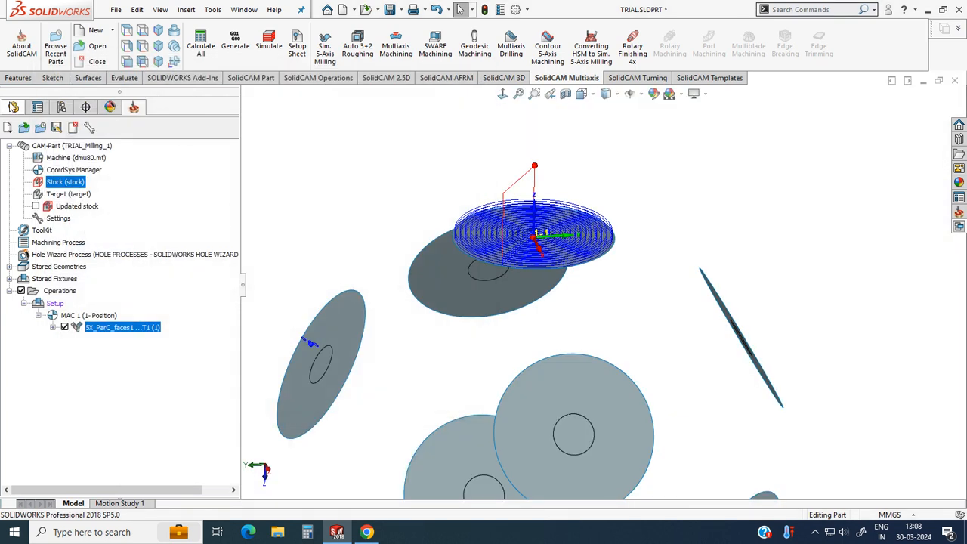
pyautogui.click(48, 350)
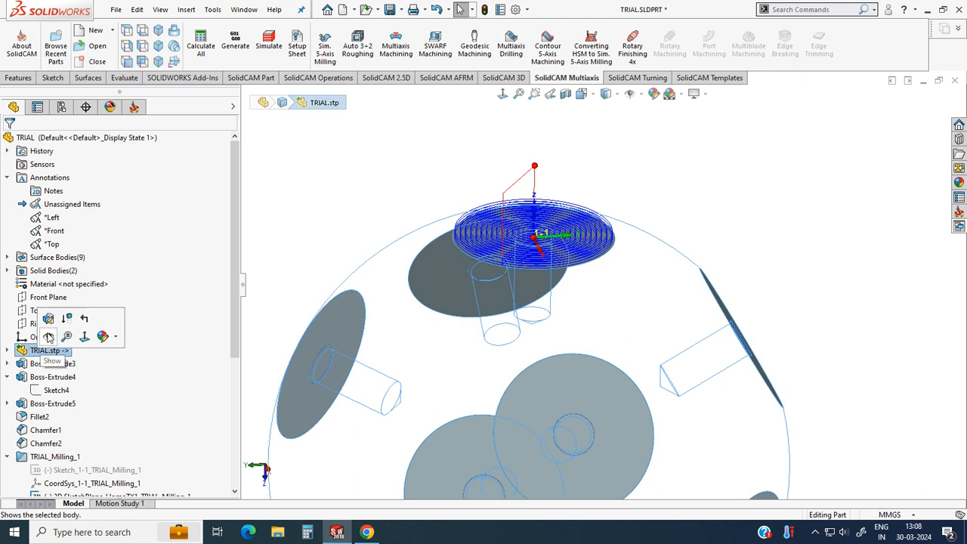
pyautogui.click(424, 188)
pyautogui.moveTo(425, 188); pyautogui.dragTo(416, 142, button='middle')
pyautogui.scroll(-4, 487, 219)
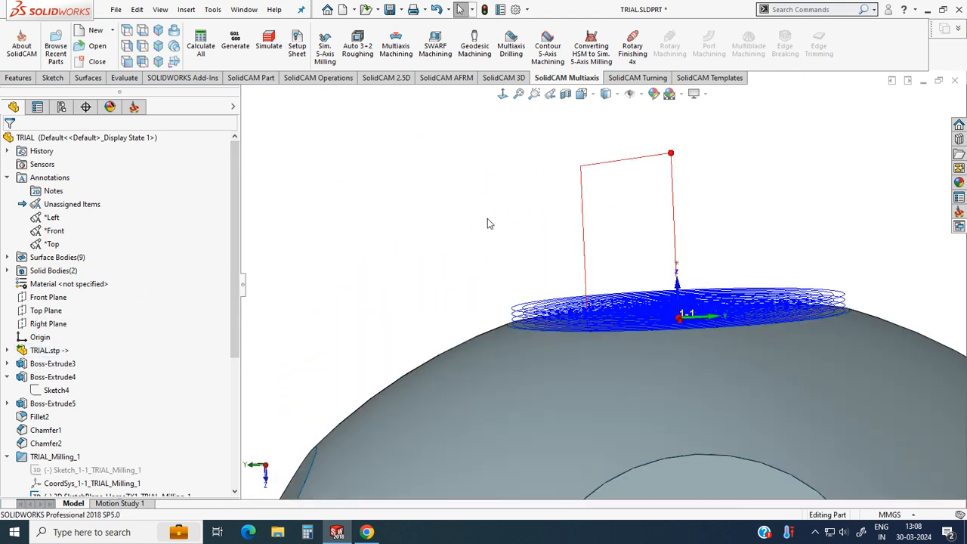
pyautogui.moveTo(728, 309); pyautogui.dragTo(697, 308, button='middle')
pyautogui.scroll(5, 597, 230)
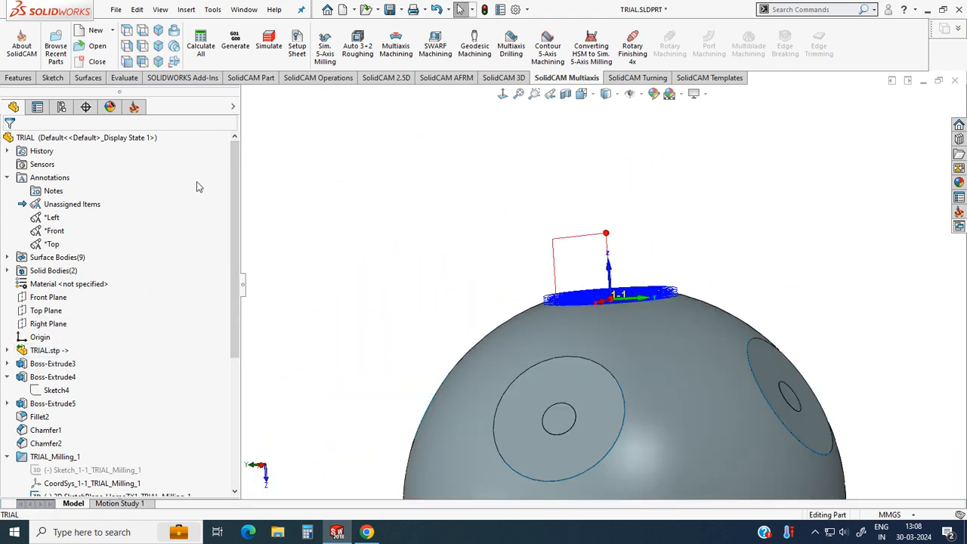
# Show the Revolve1 body to compare its height with the depth-cut passes, and hide it again.
pyautogui.scroll(3, 432, 267)
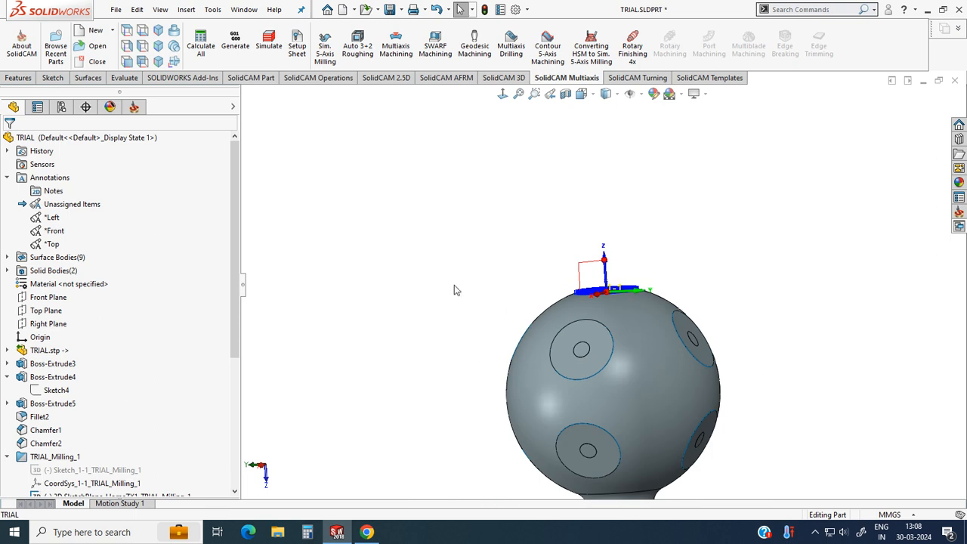
pyautogui.scroll(-2, 480, 315)
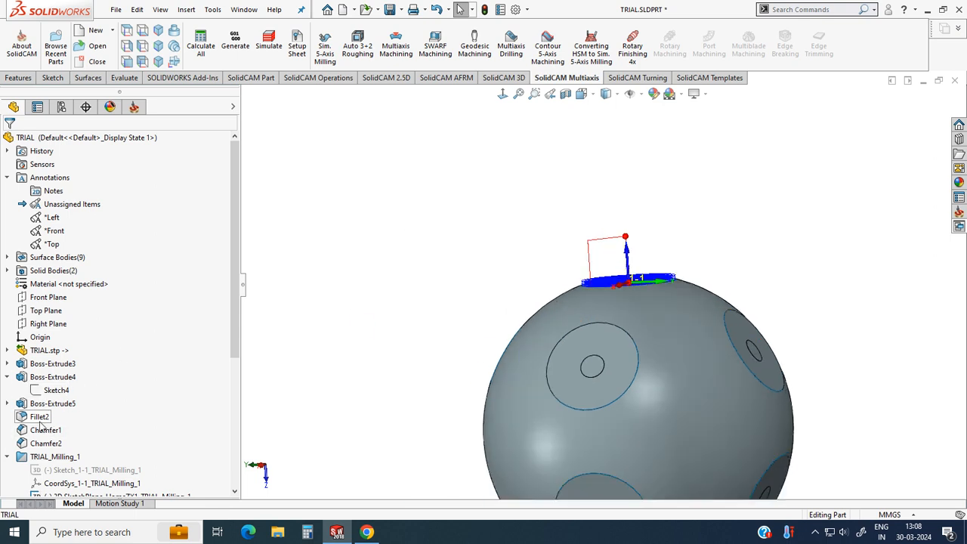
pyautogui.scroll(-5, 53, 476)
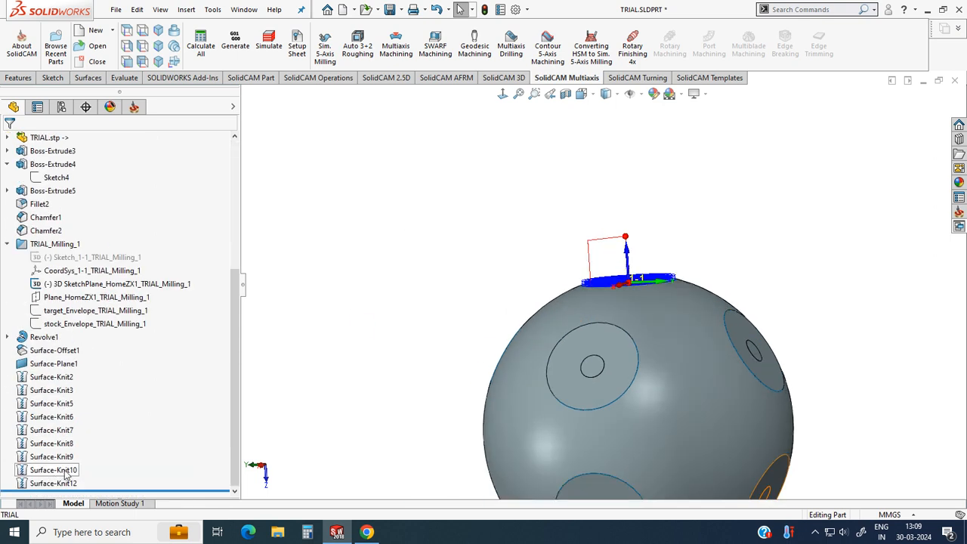
pyautogui.click(49, 340)
pyautogui.click(413, 209)
pyautogui.scroll(-4, 569, 293)
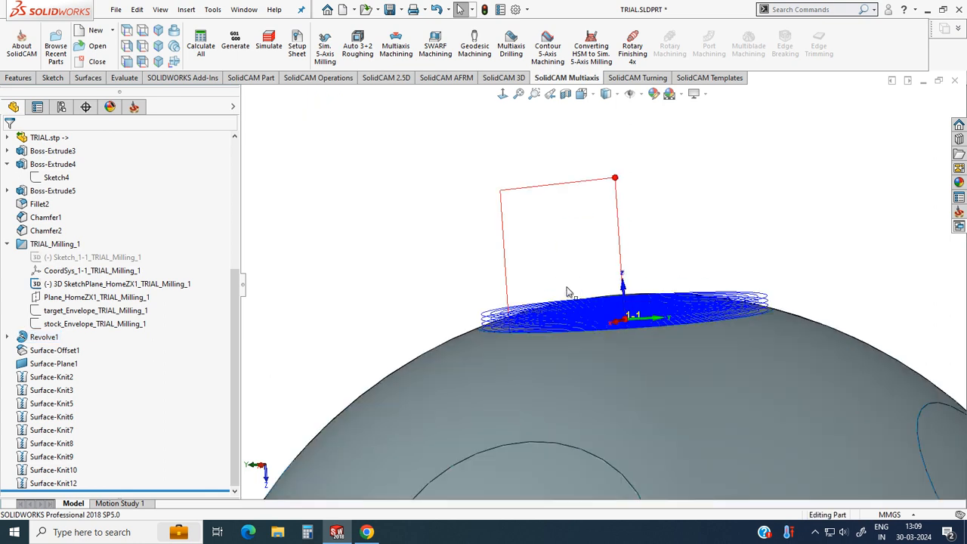
pyautogui.scroll(3, 534, 280)
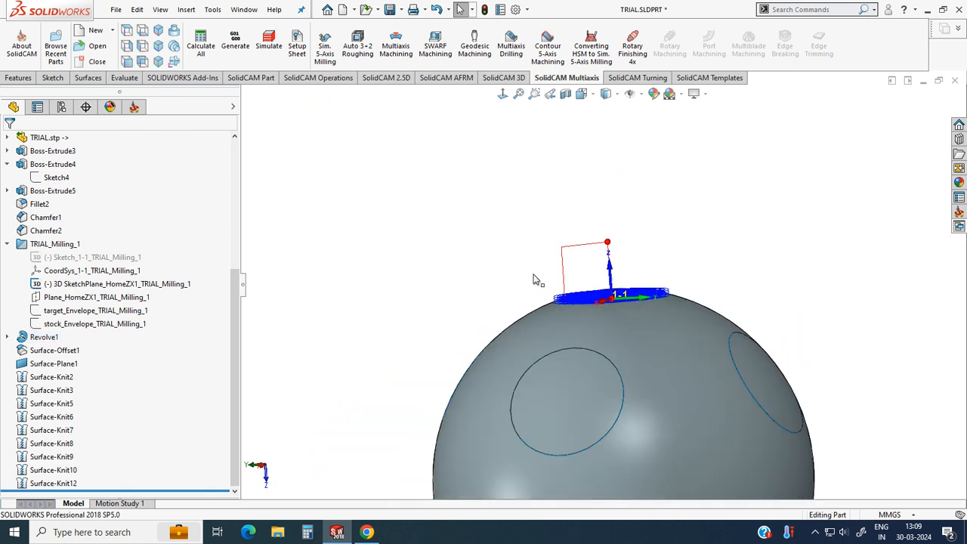
pyautogui.click(44, 337)
pyautogui.click(479, 209)
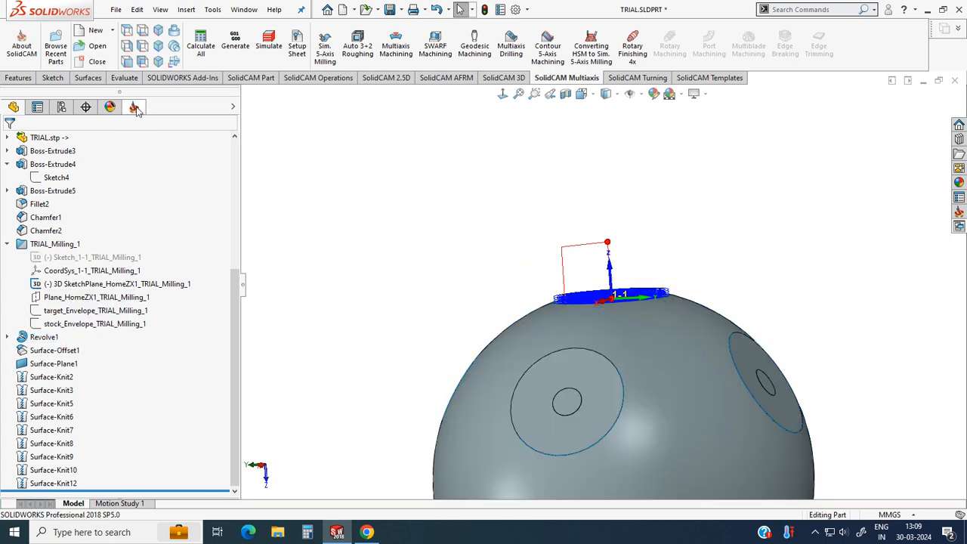
# Reopen the disc milling operation, enable Flip step over in its toolpath sorting, and recalculate it.
pyautogui.click(135, 107)
pyautogui.doubleClick(149, 329)
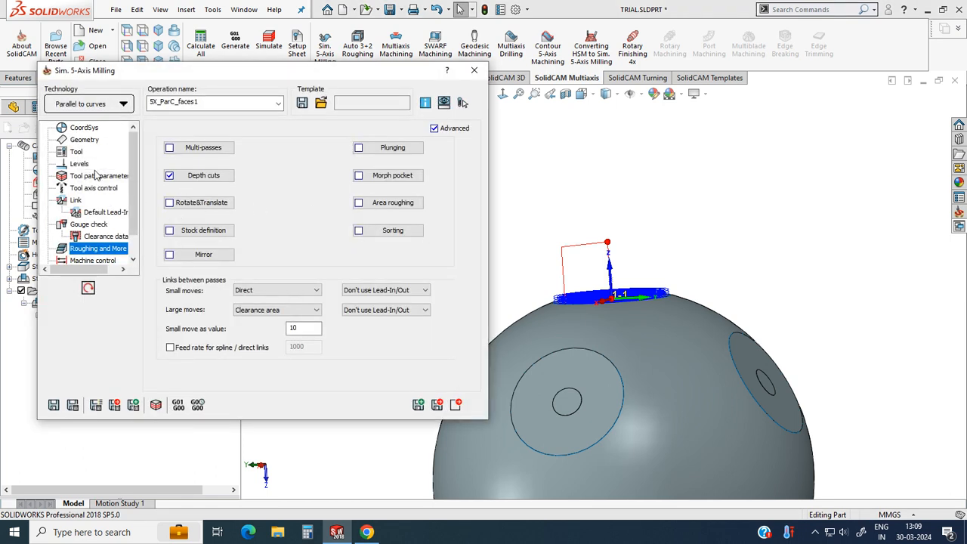
pyautogui.click(96, 176)
pyautogui.click(216, 132)
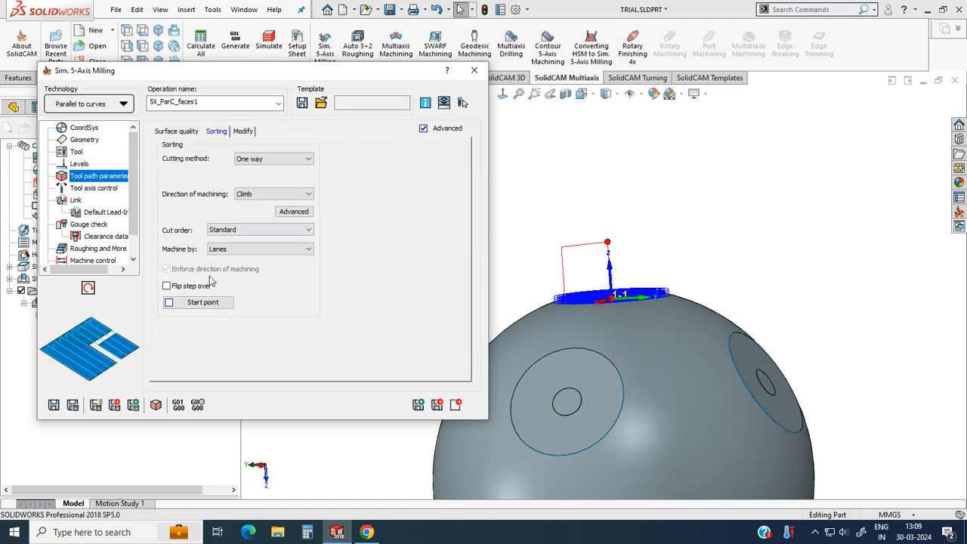
pyautogui.click(74, 406)
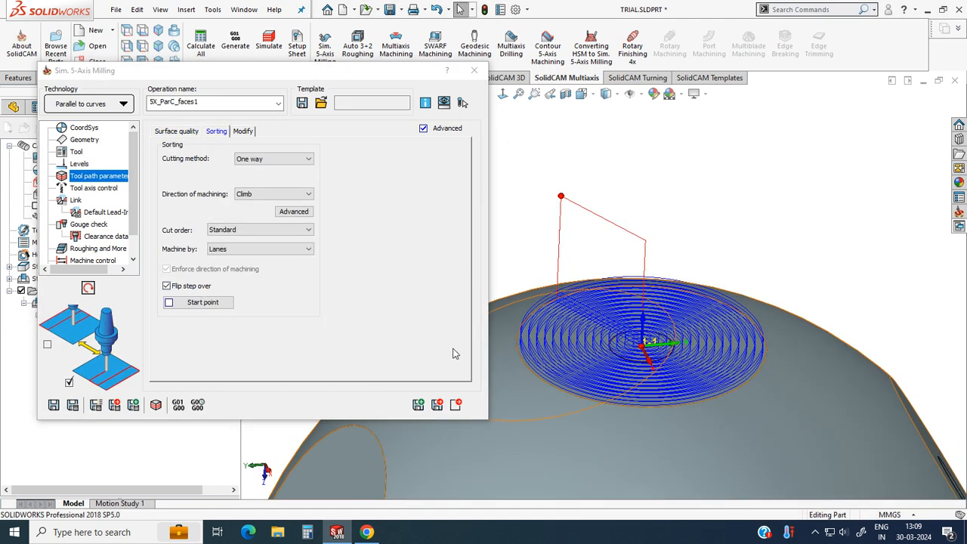
# Simulate the flipped toolpath in SolidVerify, compare the machined stock with the target, and close the simulation.
pyautogui.click(157, 406)
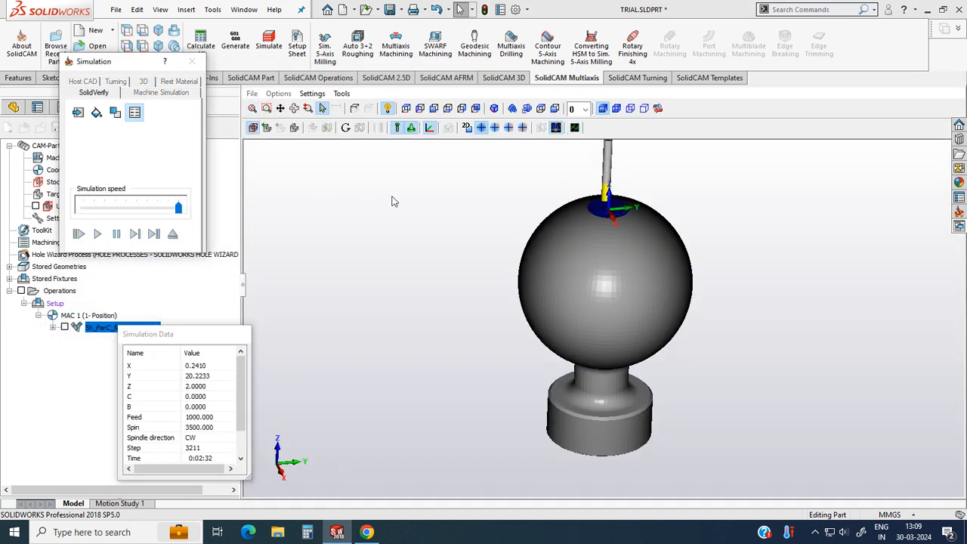
pyautogui.scroll(5, 557, 186)
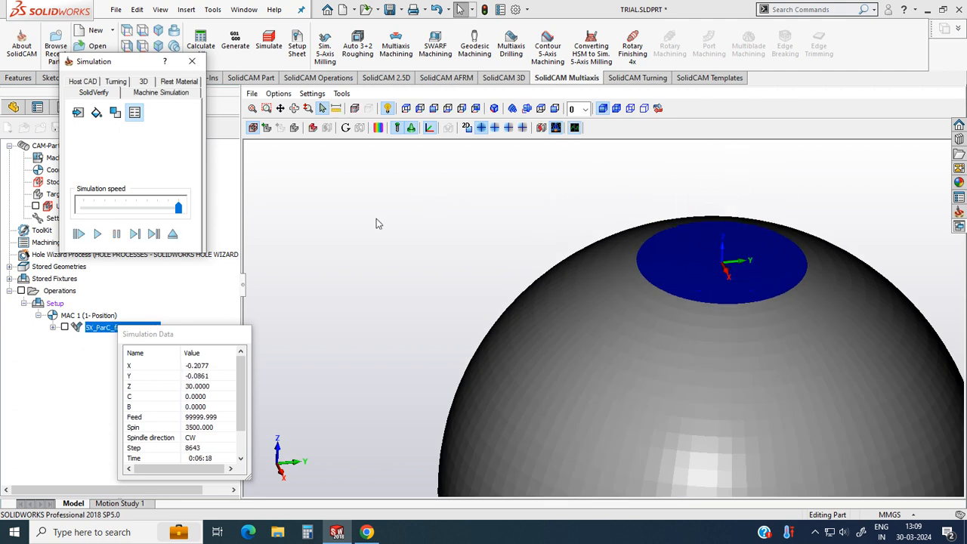
pyautogui.click(382, 129)
pyautogui.click(725, 125)
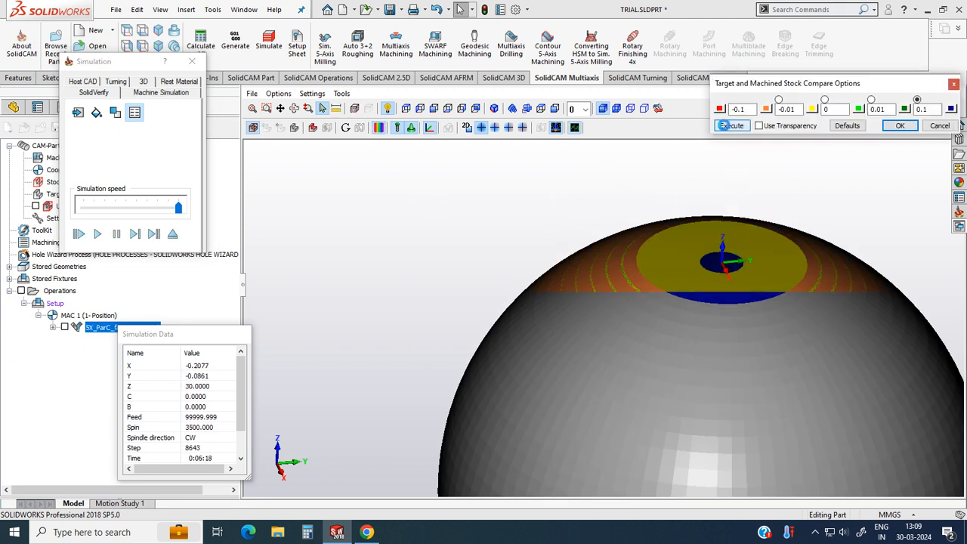
pyautogui.click(192, 62)
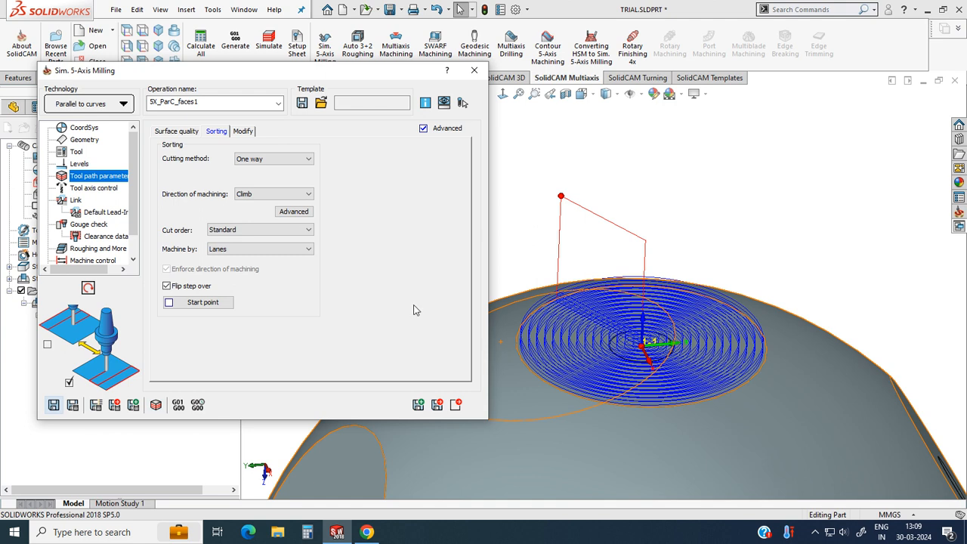
# Exit the operation and hide both its toolpath and the ball's solid body so only the discs are displayed.
pyautogui.click(458, 405)
pyautogui.click(64, 326)
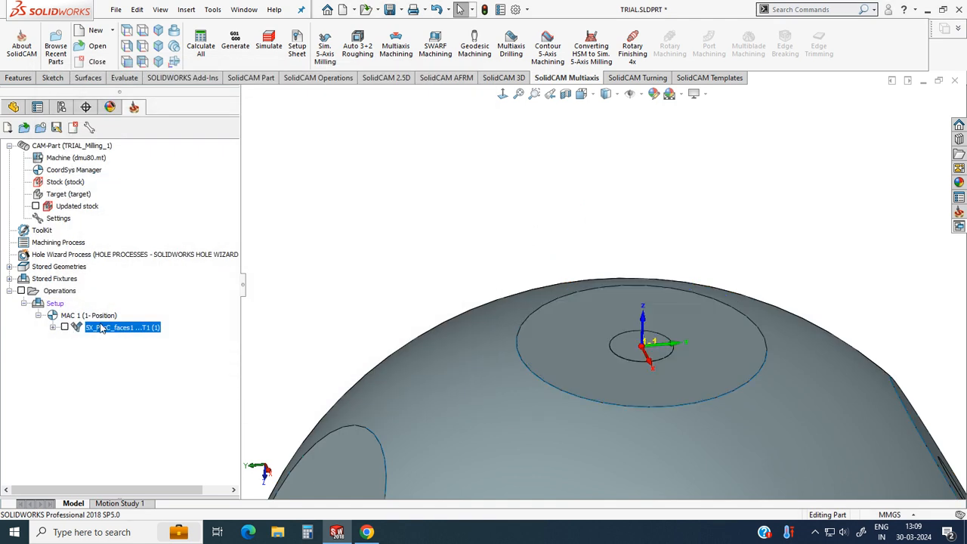
pyautogui.click(464, 465)
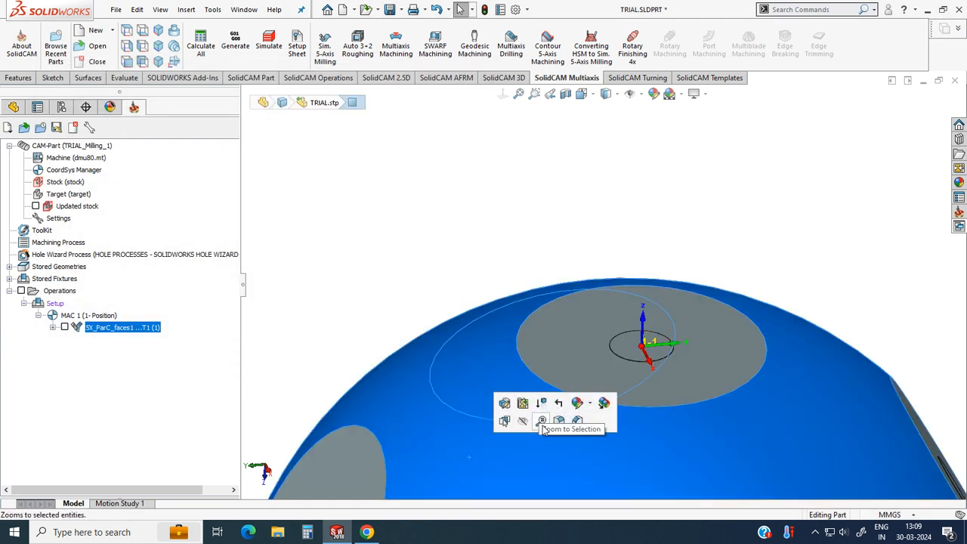
pyautogui.click(528, 423)
pyautogui.scroll(3, 525, 229)
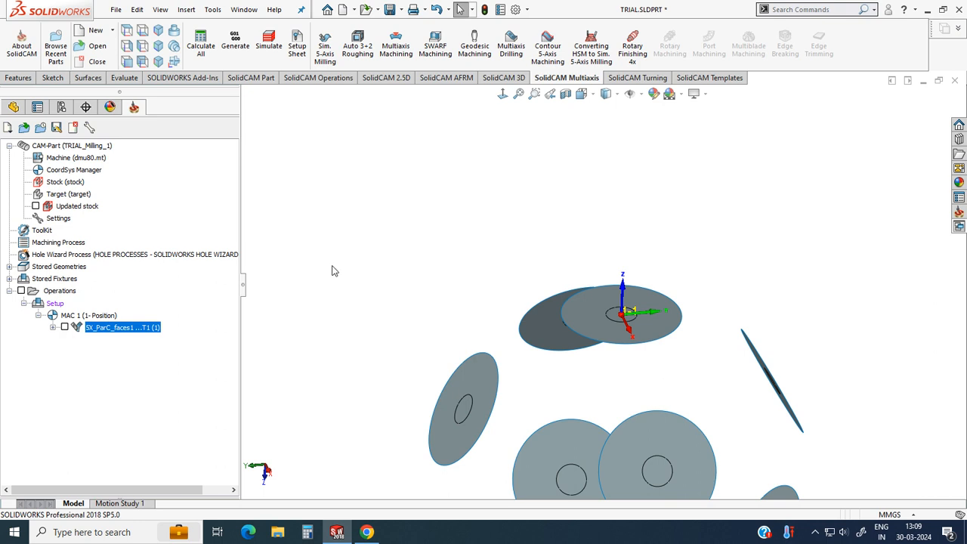
# Display the origin disc's toolpath again and paste seven copies of its milling operation into the operation list.
pyautogui.click(64, 327)
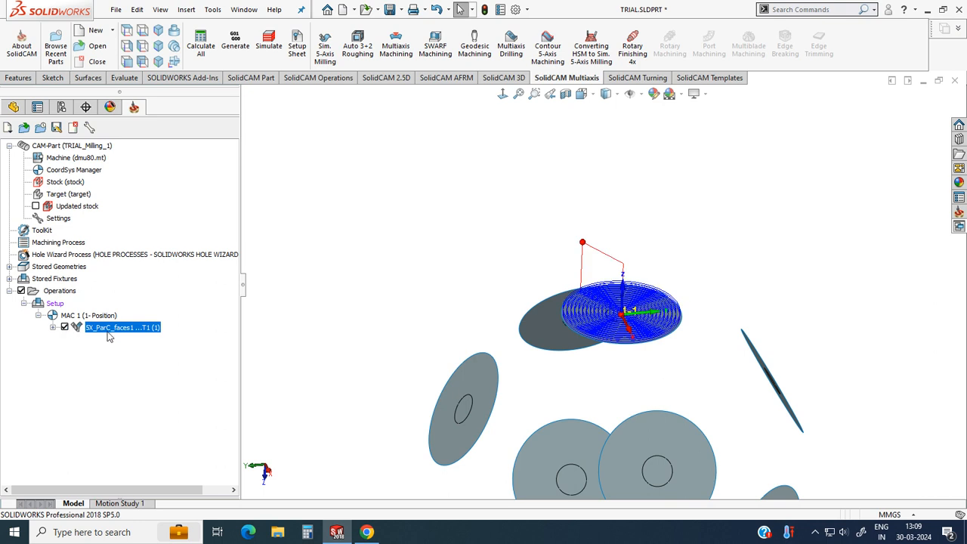
pyautogui.hotkey('ctrl', 'v')
pyautogui.hotkey('ctrl', 'v')
pyautogui.hotkey('ctrl', 'v')
pyautogui.hotkey('ctrl', 'v')
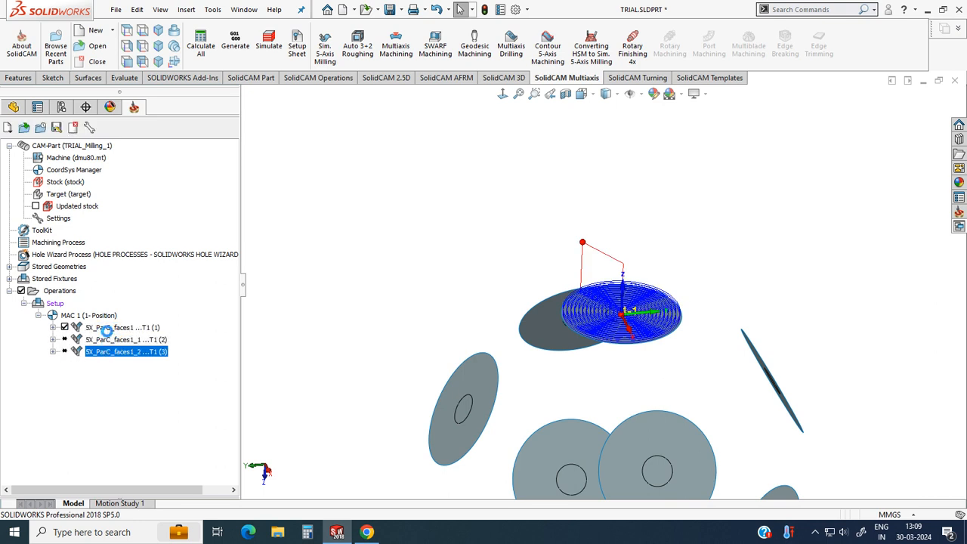
pyautogui.hotkey('ctrl', 'v')
pyautogui.hotkey('ctrl', 'v')
pyautogui.hotkey('ctrl', 'v')
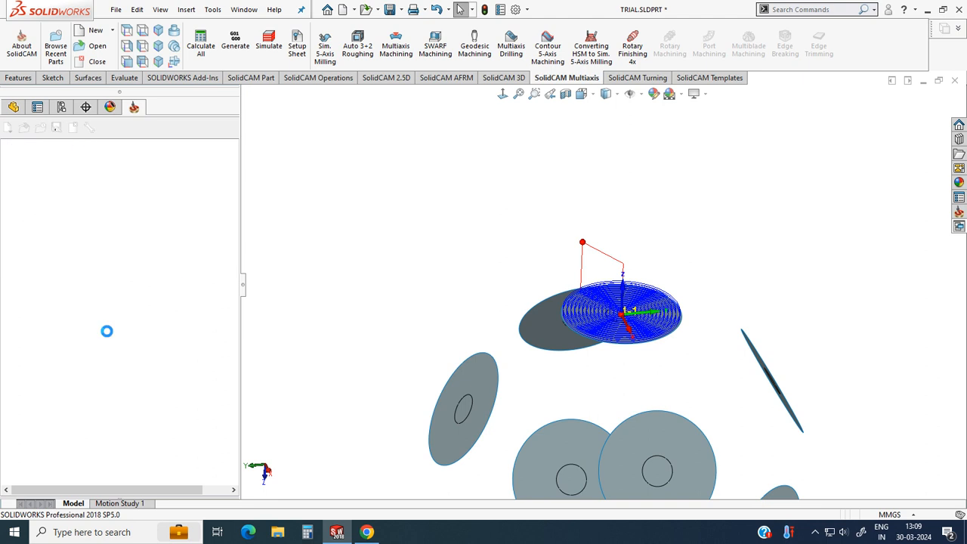
# Open the second operation and define a new drive surface from the ring and centre faces of the upper disc on the negative X side.
pyautogui.click(109, 342)
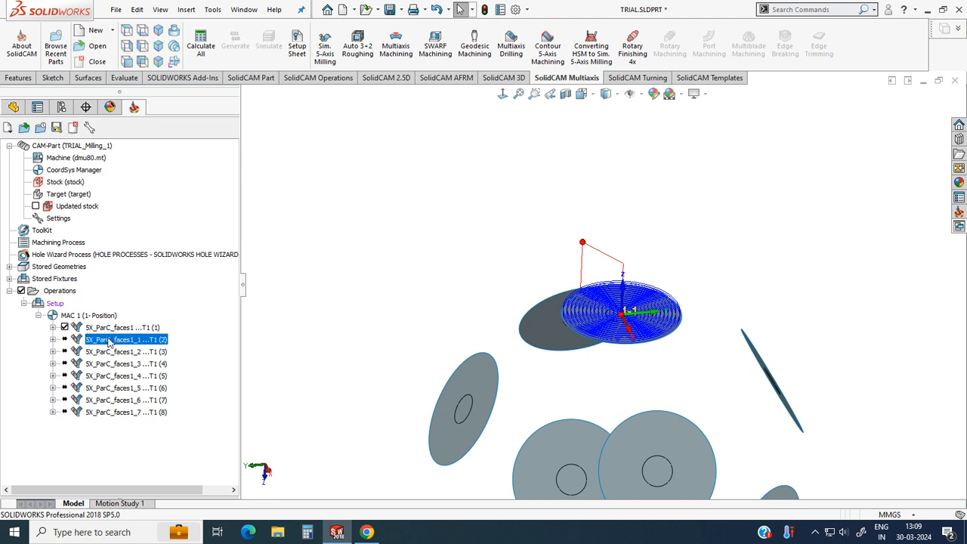
pyautogui.doubleClick(110, 342)
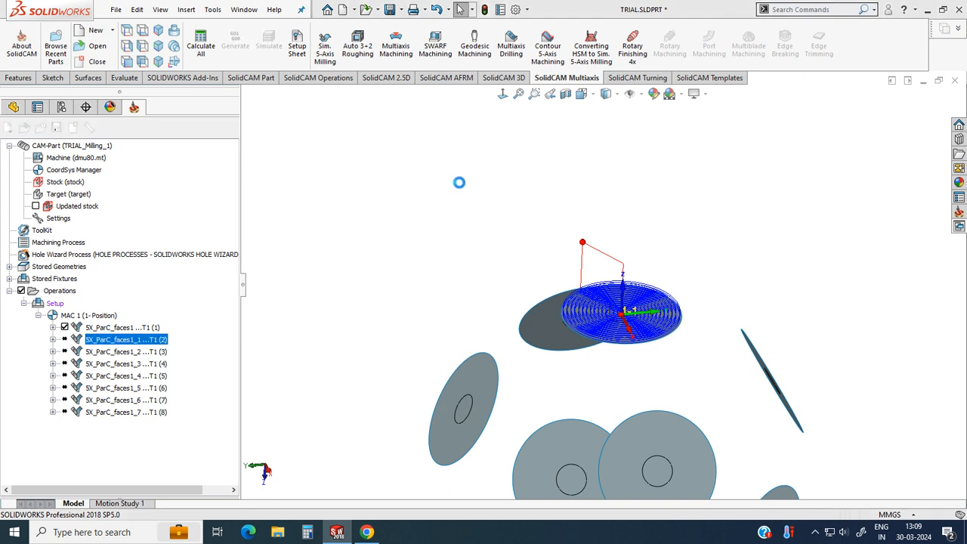
pyautogui.click(85, 140)
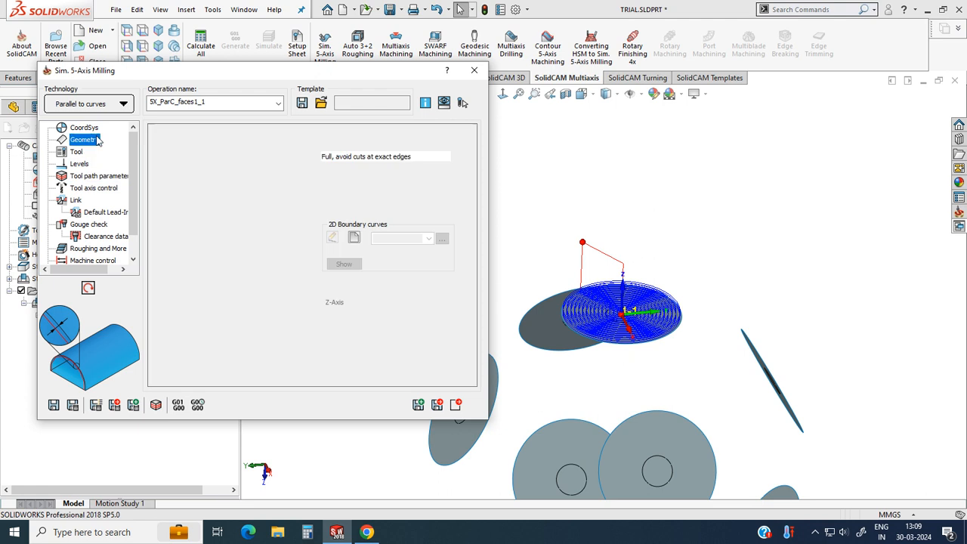
pyautogui.click(189, 160)
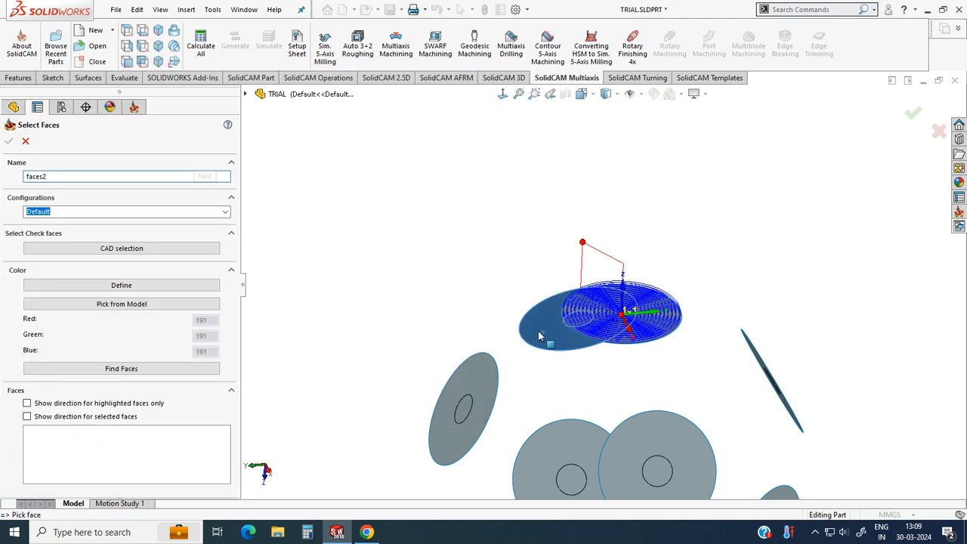
pyautogui.click(547, 328)
pyautogui.click(9, 142)
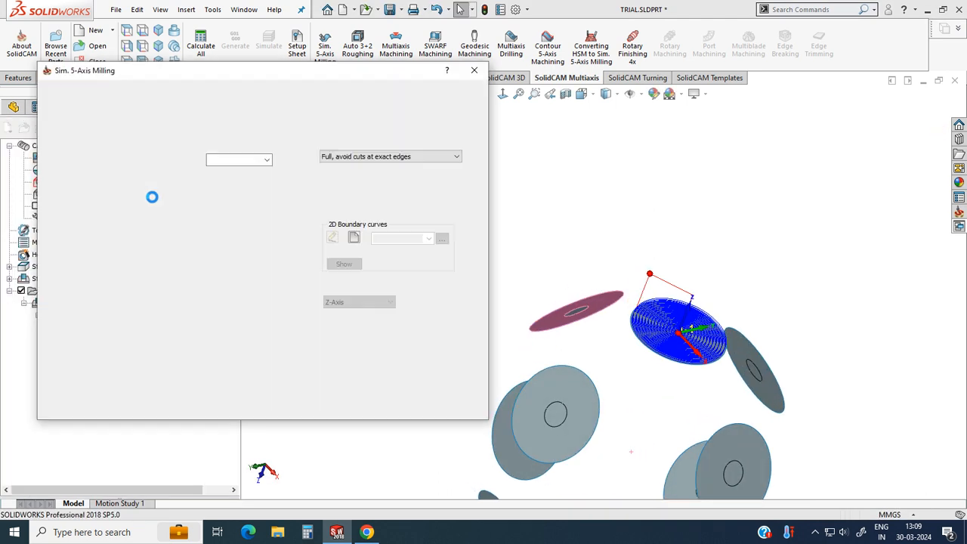
pyautogui.click(168, 160)
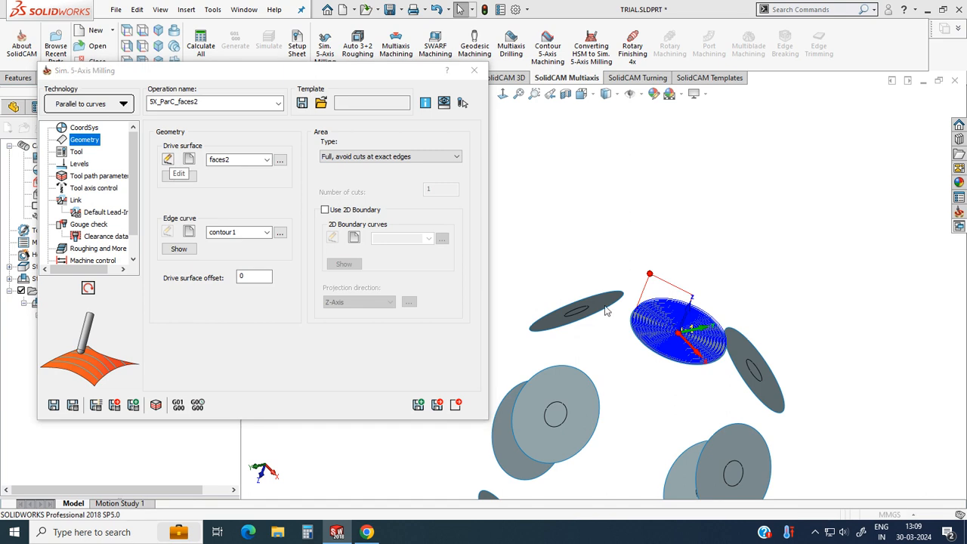
pyautogui.click(553, 305)
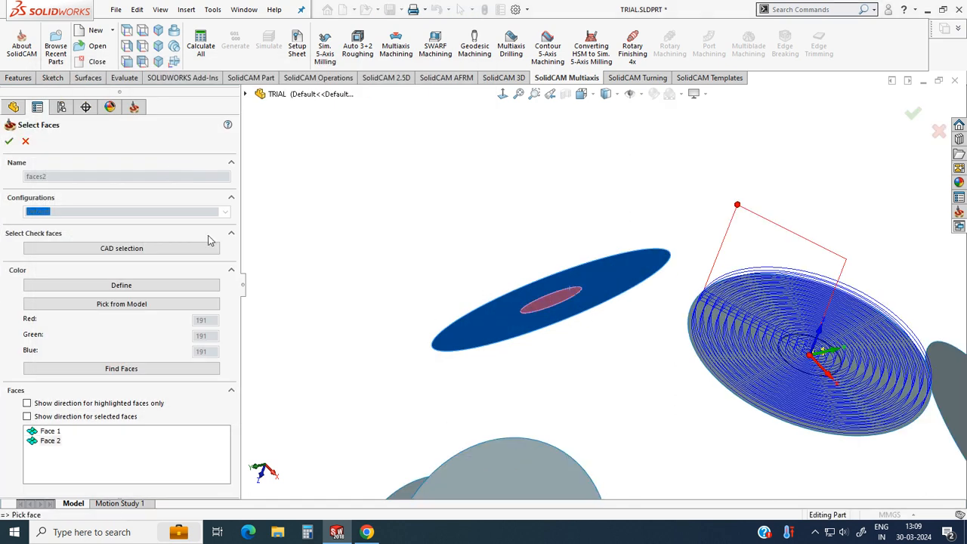
pyautogui.click(27, 143)
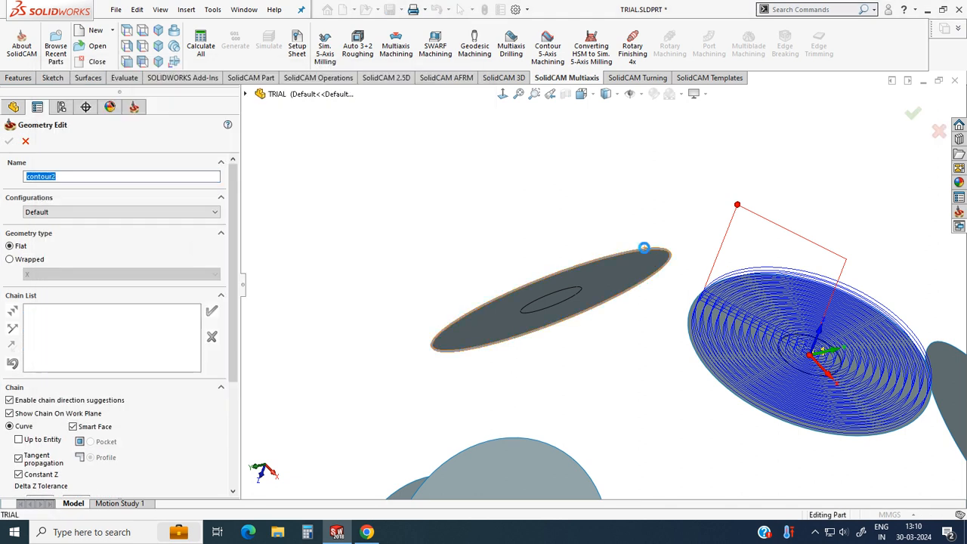
# Define the second operation's edge curve as a new chain on that disc's outer edge, save and calculate the operation, and exit.
pyautogui.click(644, 252)
pyautogui.click(274, 308)
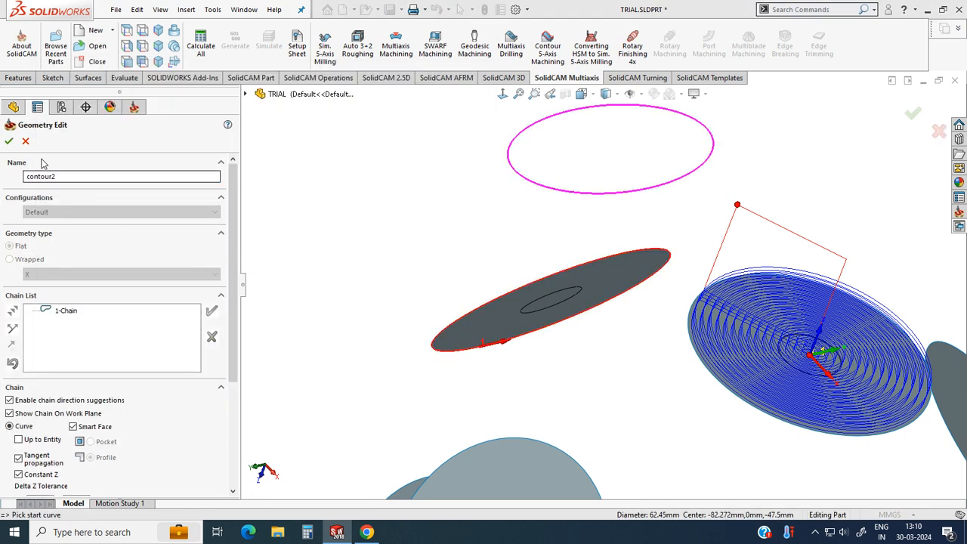
pyautogui.click(9, 142)
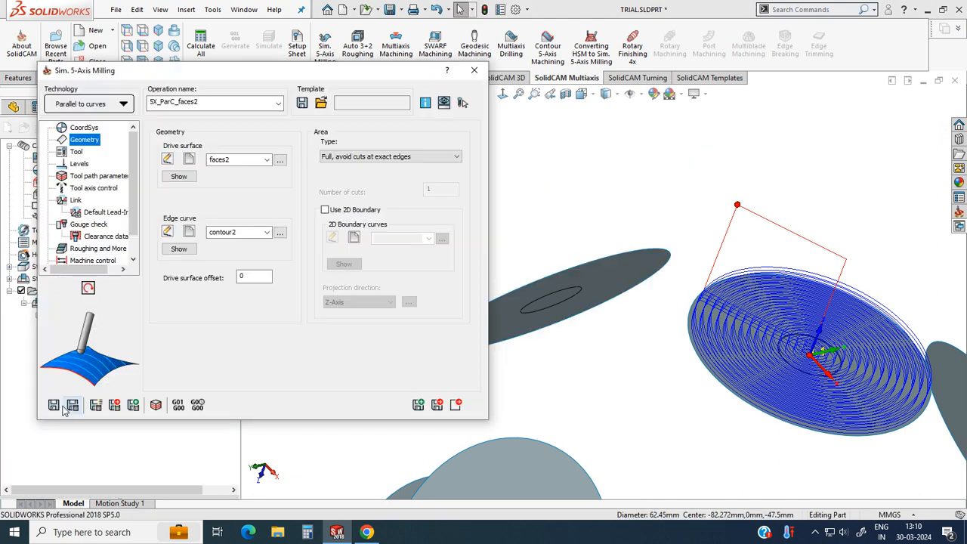
pyautogui.click(72, 405)
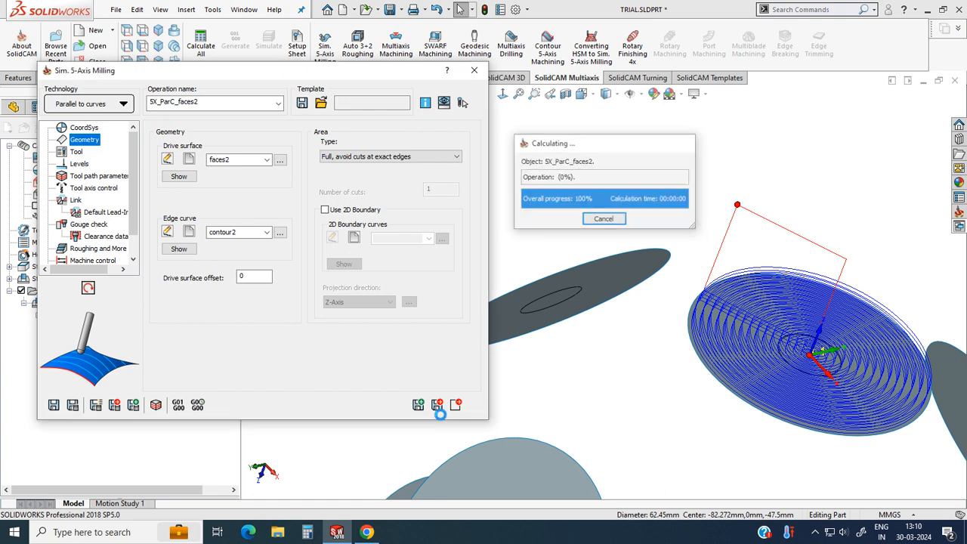
pyautogui.click(462, 407)
# Open the third operation and define a new drive surface from the ring and centre faces of the lower disc beneath the second machined disc.
pyautogui.click(115, 353)
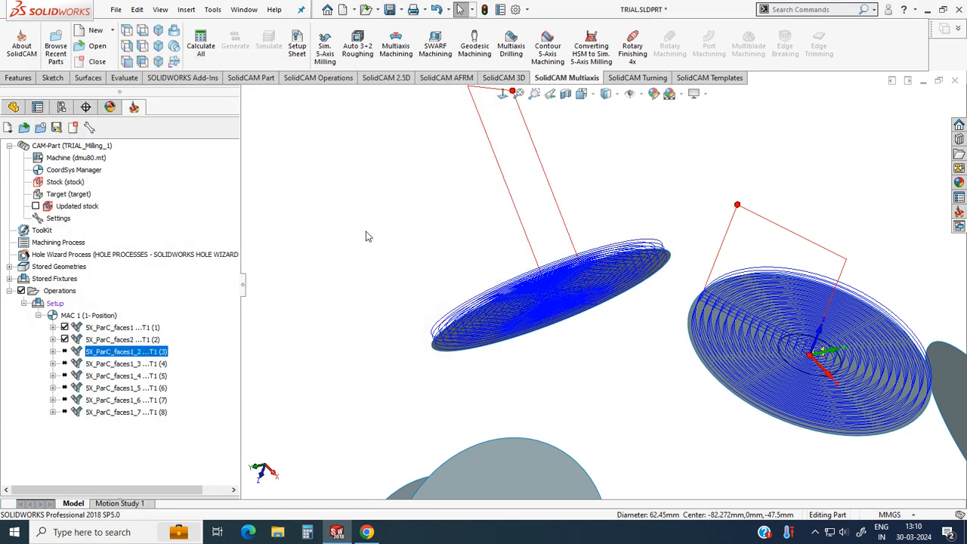
pyautogui.doubleClick(165, 350)
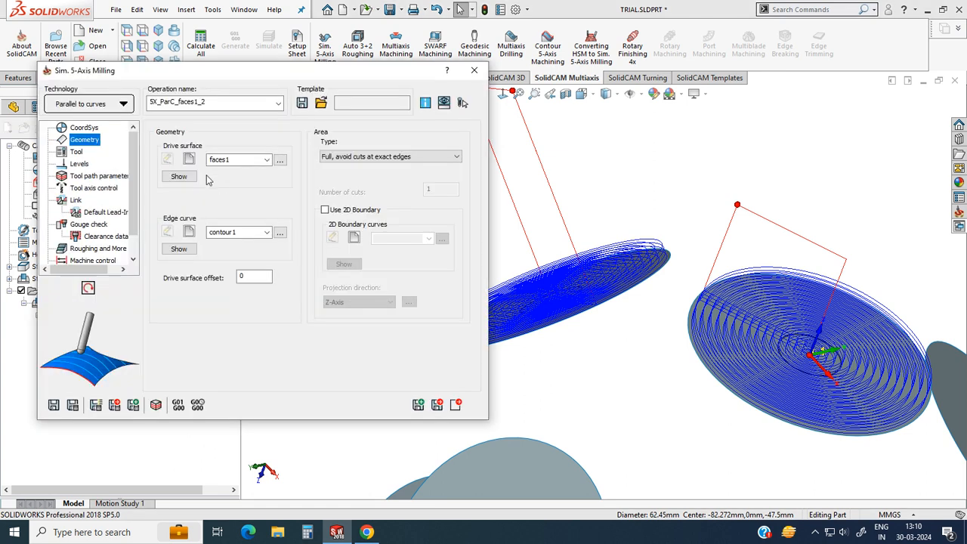
pyautogui.click(191, 161)
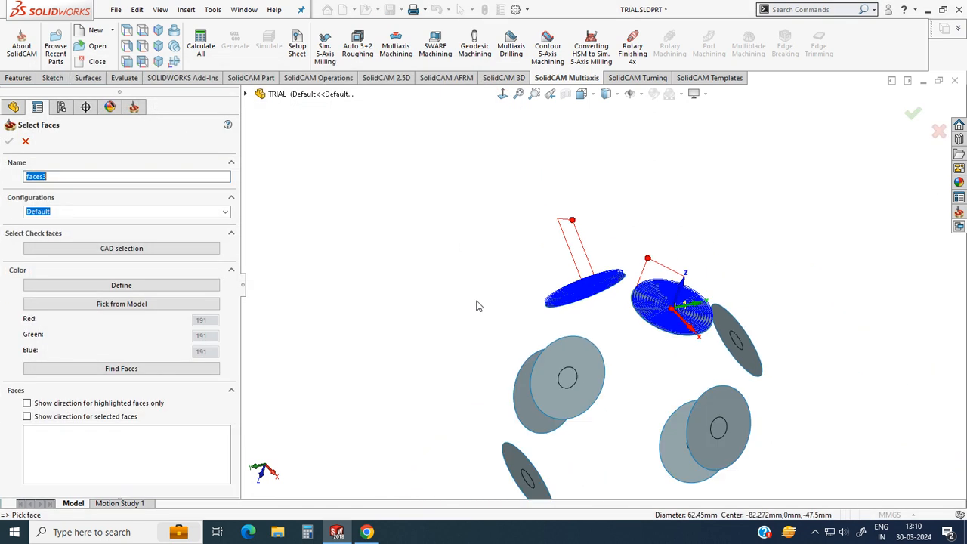
pyautogui.moveTo(462, 262); pyautogui.dragTo(559, 340, button='middle')
pyautogui.click(533, 386)
pyautogui.scroll(-5, 536, 382)
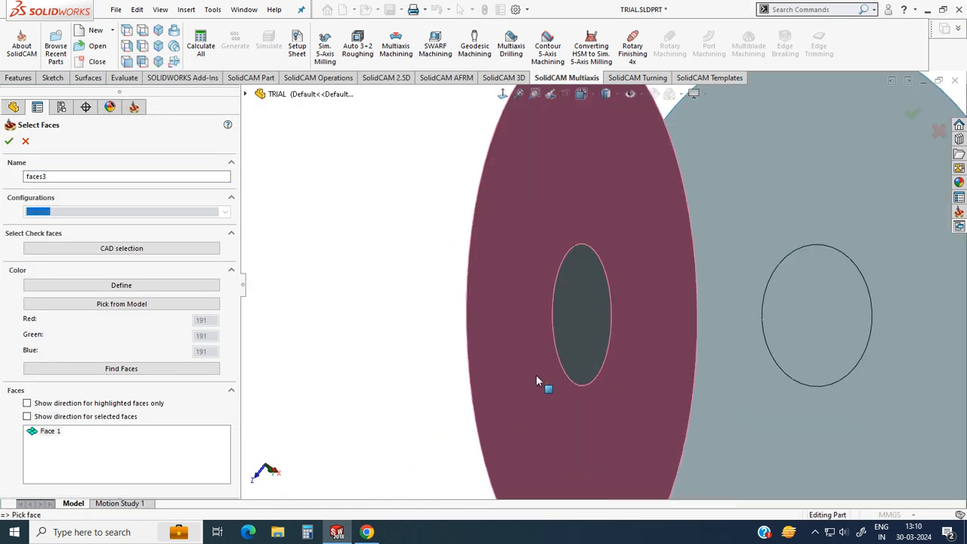
pyautogui.click(576, 320)
pyautogui.click(9, 141)
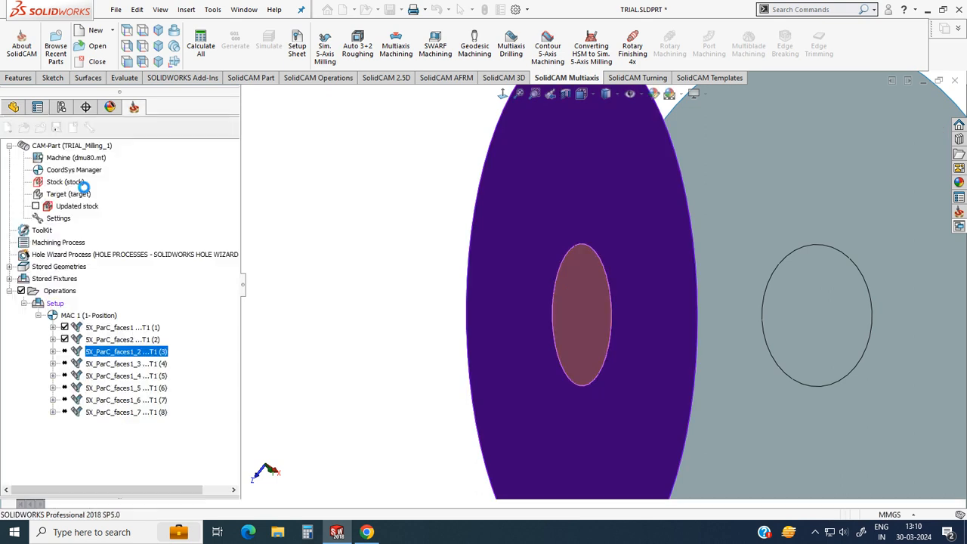
# Chain the lower disc's outer edge as the third operation's new edge curve, save and calculate the operation, and exit.
pyautogui.click(189, 236)
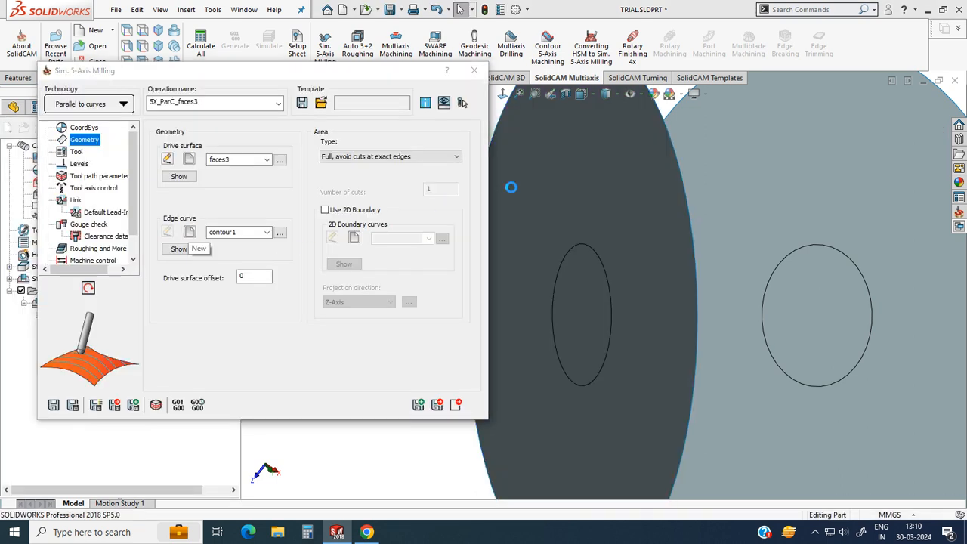
pyautogui.click(659, 116)
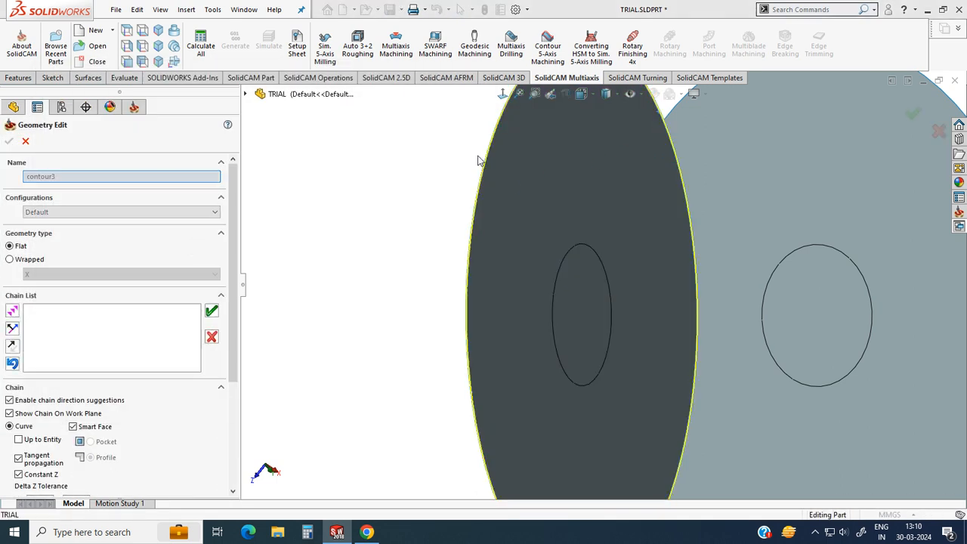
pyautogui.click(270, 306)
pyautogui.click(9, 141)
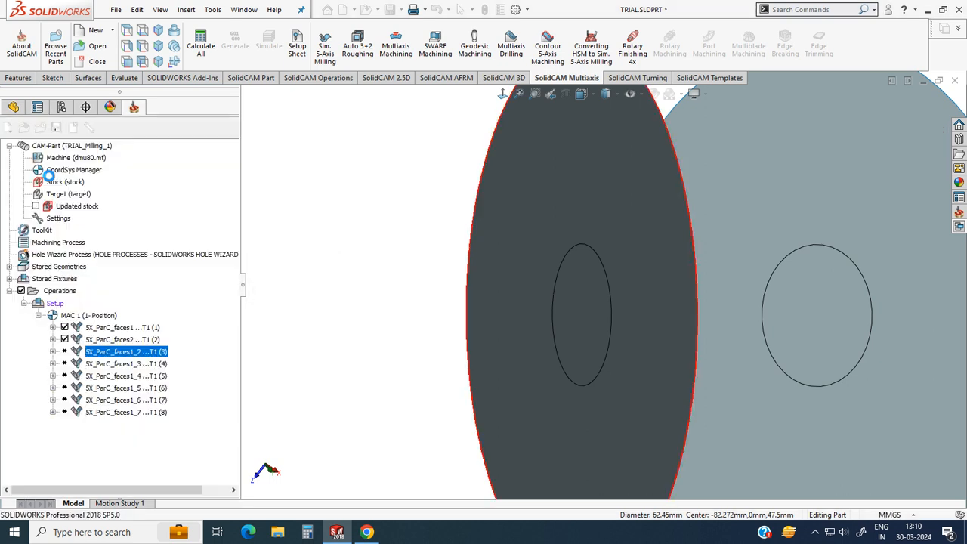
pyautogui.click(74, 406)
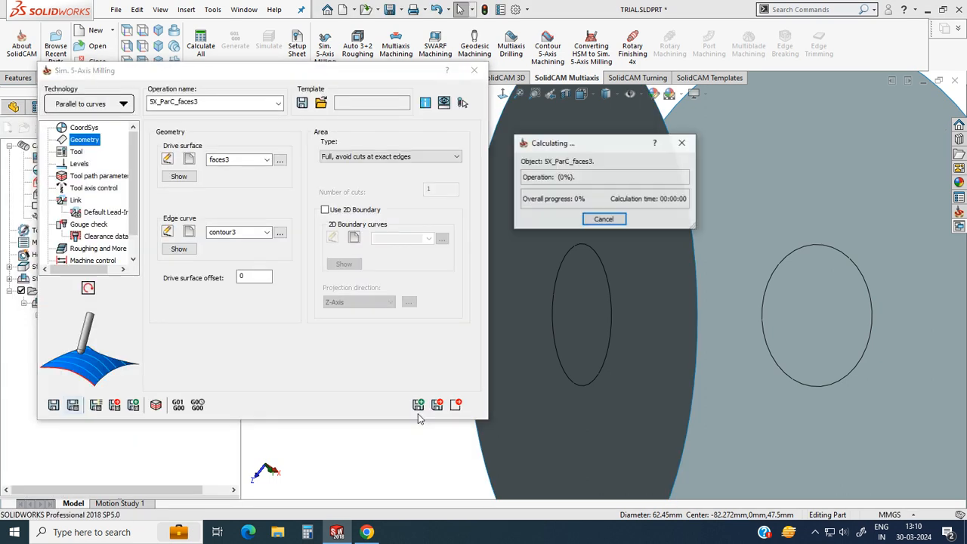
pyautogui.click(456, 405)
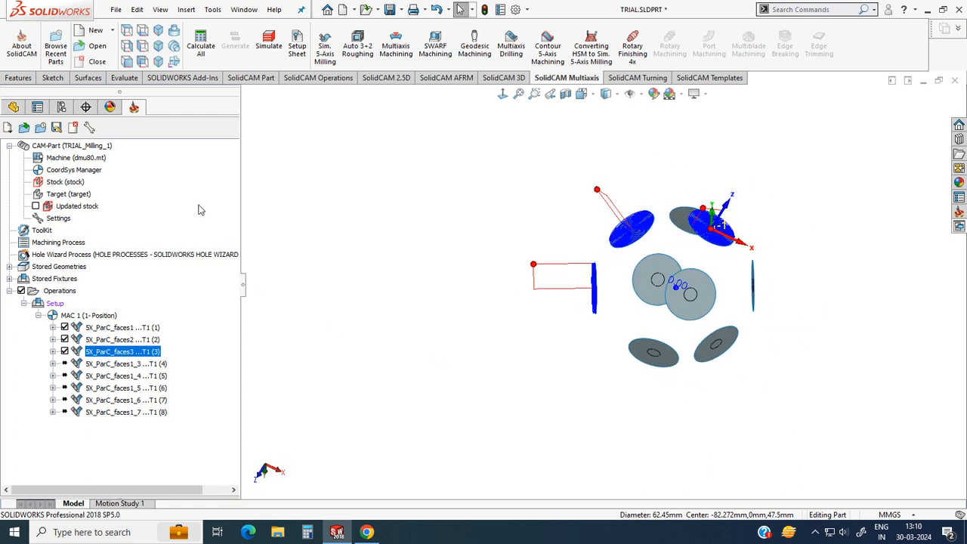
# Open the fourth operation and define a new drive surface from the ring and centre faces of the neighbouring lower disc.
pyautogui.click(113, 365)
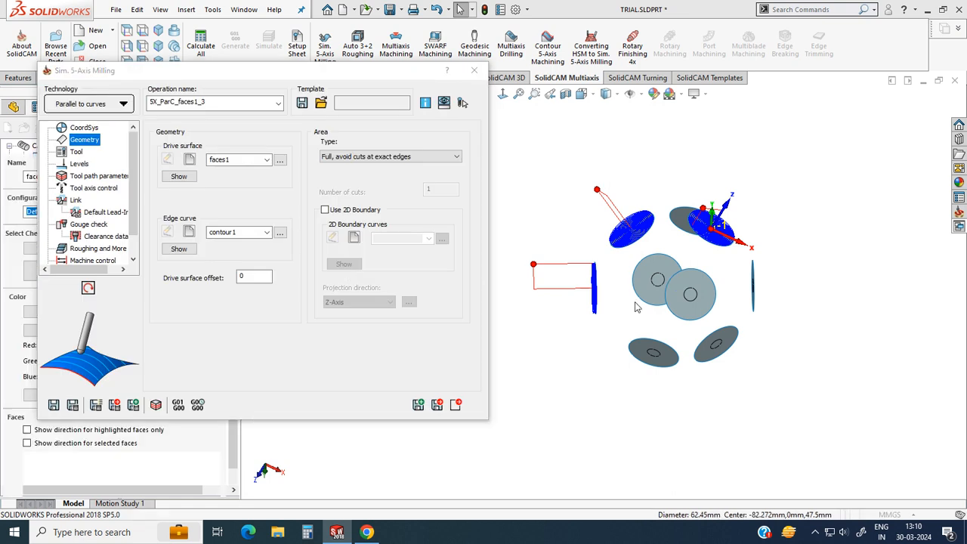
pyautogui.click(190, 160)
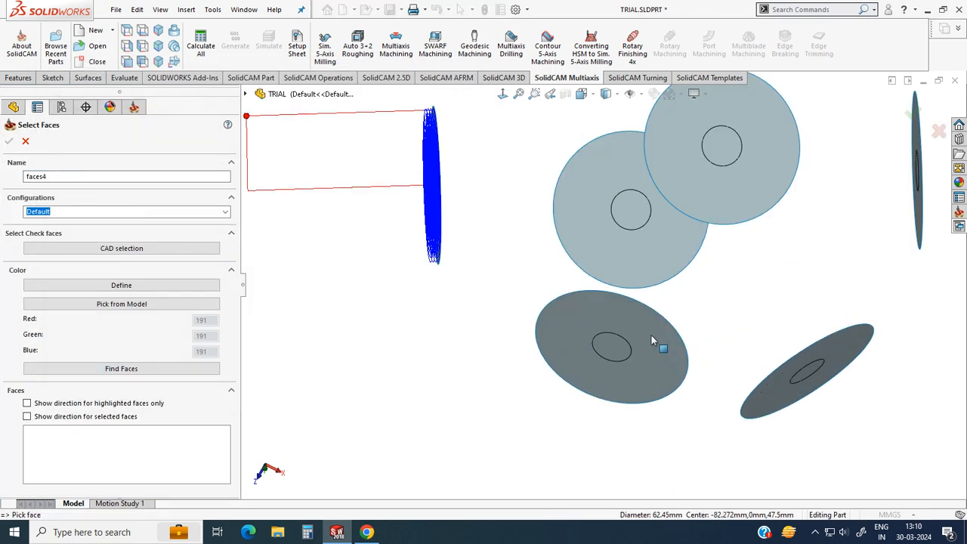
pyautogui.click(609, 324)
pyautogui.click(614, 347)
pyautogui.click(9, 141)
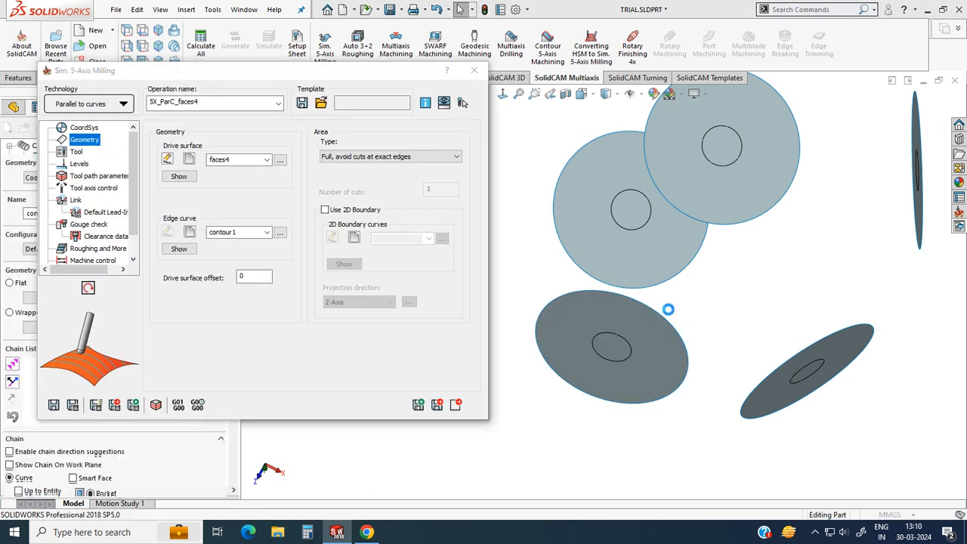
# Give the fourth operation a new edge curve chained on its disc's outer edge, save and calculate it, and exit.
pyautogui.click(661, 315)
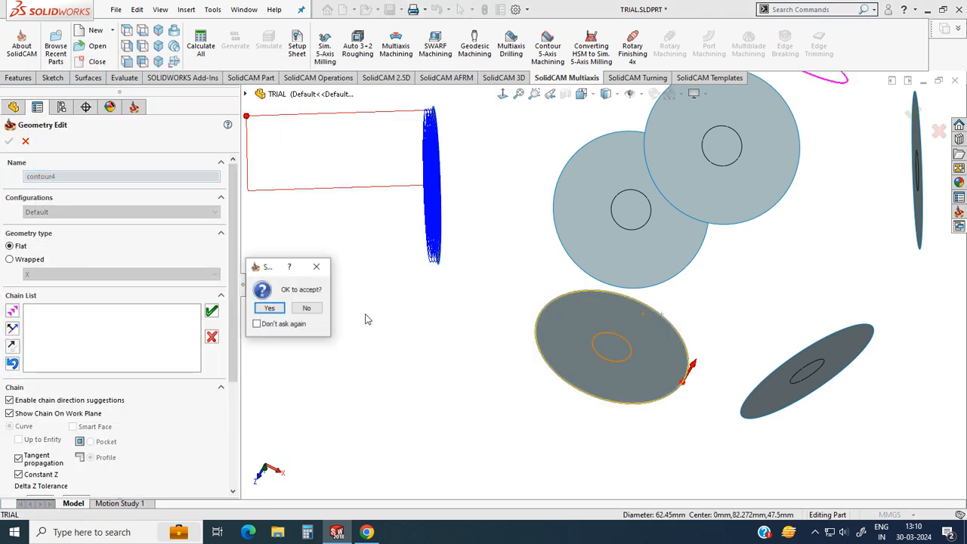
pyautogui.click(273, 309)
pyautogui.click(9, 142)
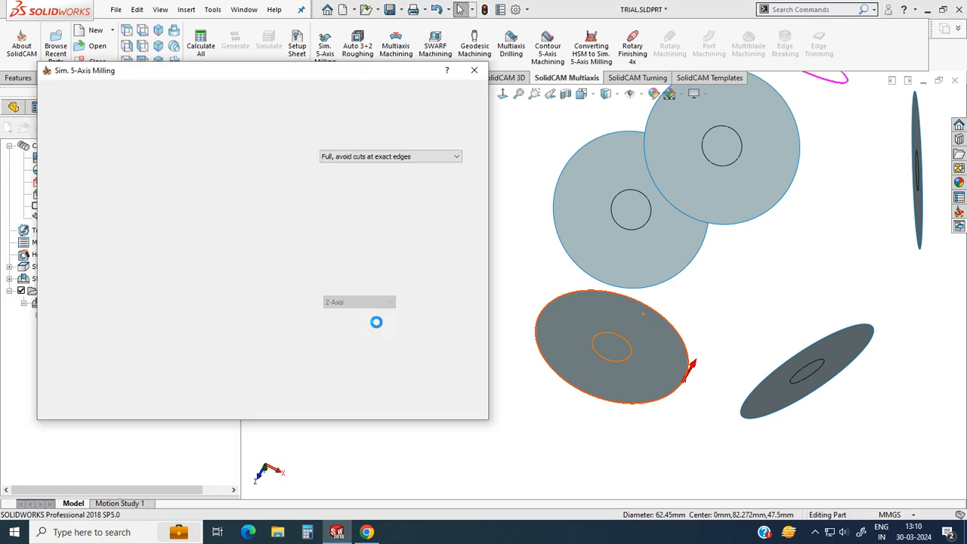
pyautogui.click(73, 406)
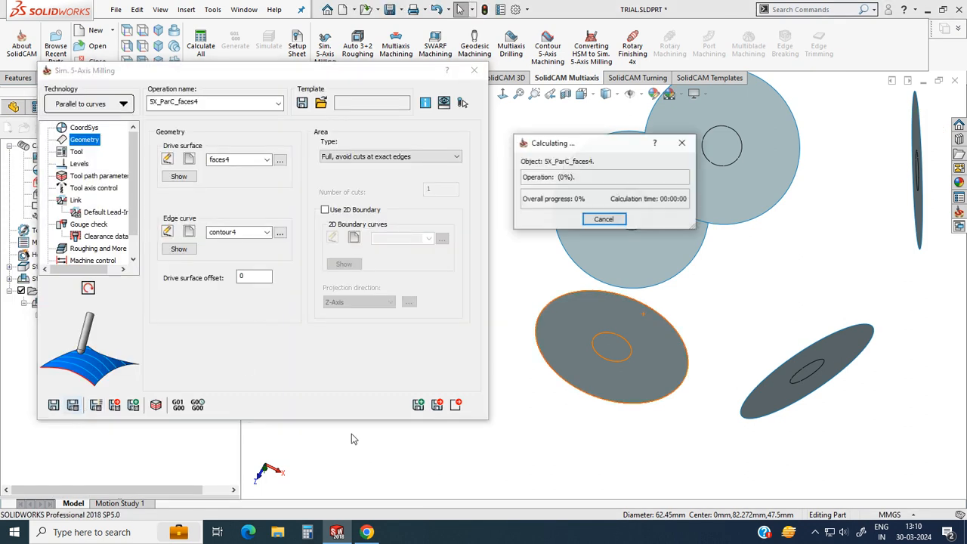
pyautogui.click(457, 405)
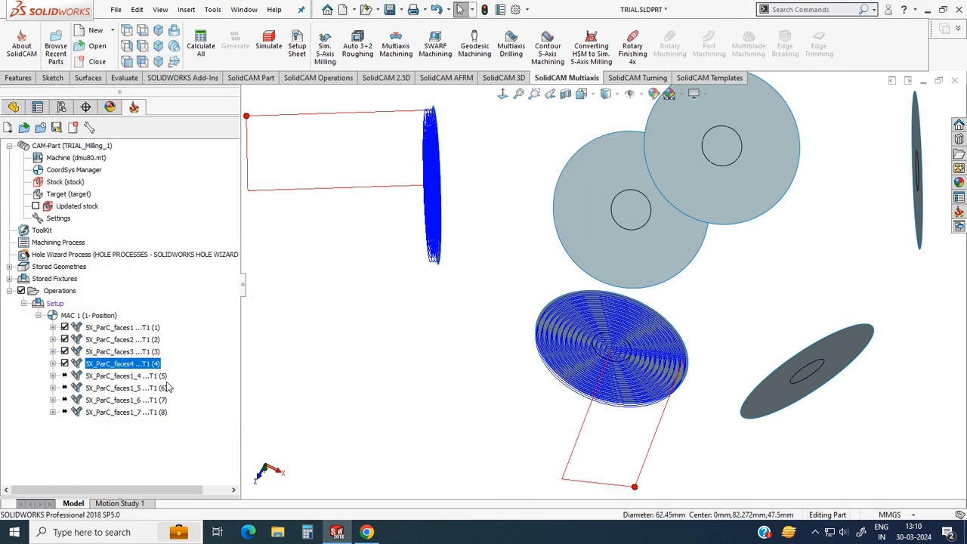
# Open the fifth operation and define a new drive surface from the ring and centre faces of the lower disc next to the fourth machined disc.
pyautogui.click(132, 375)
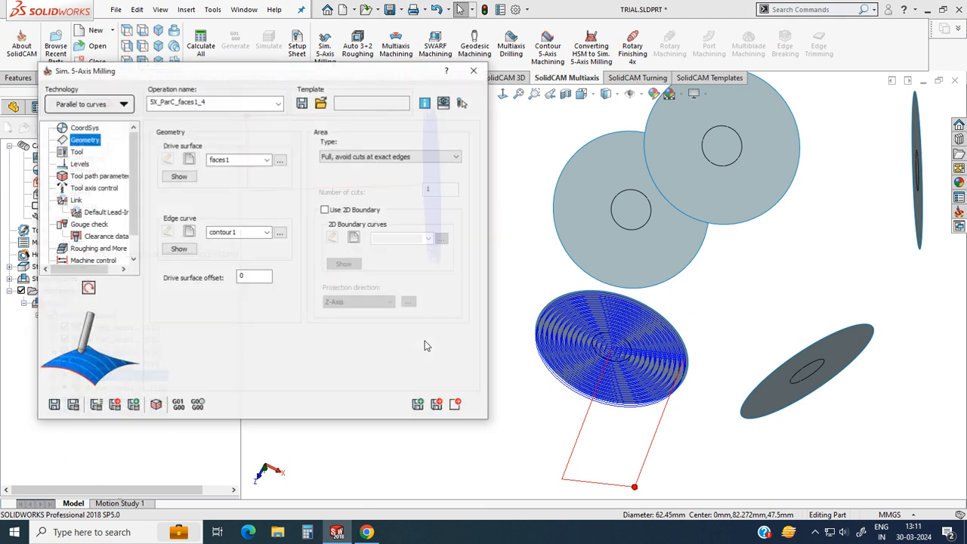
pyautogui.click(189, 159)
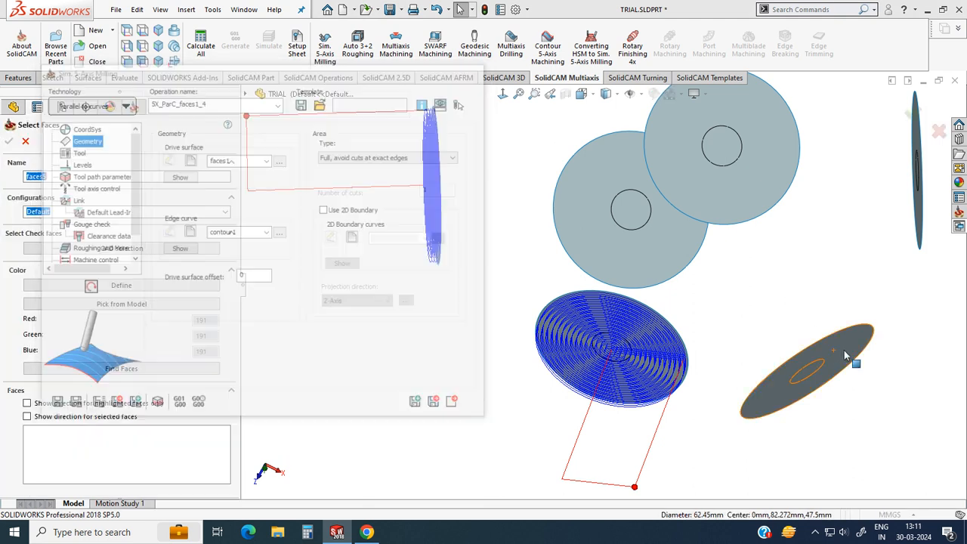
pyautogui.click(844, 349)
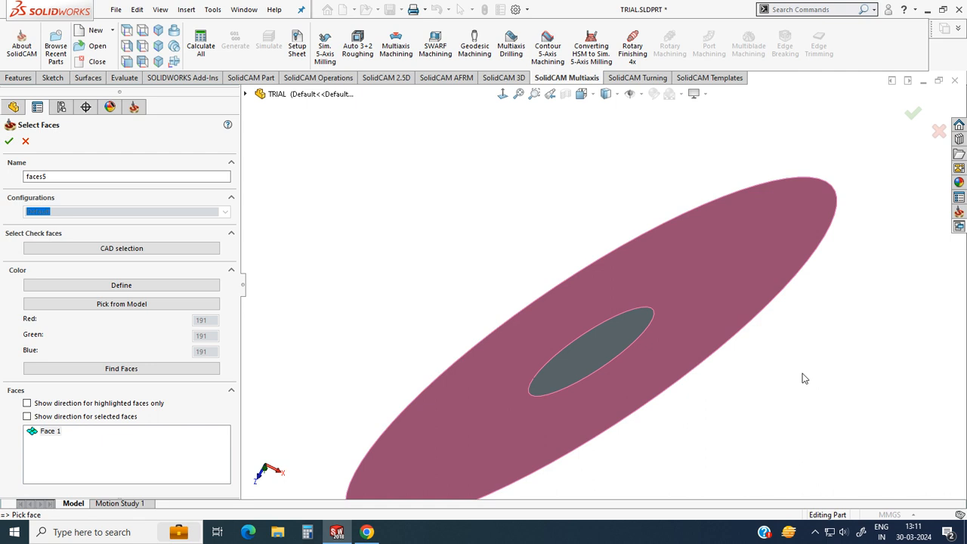
pyautogui.click(590, 344)
pyautogui.click(9, 142)
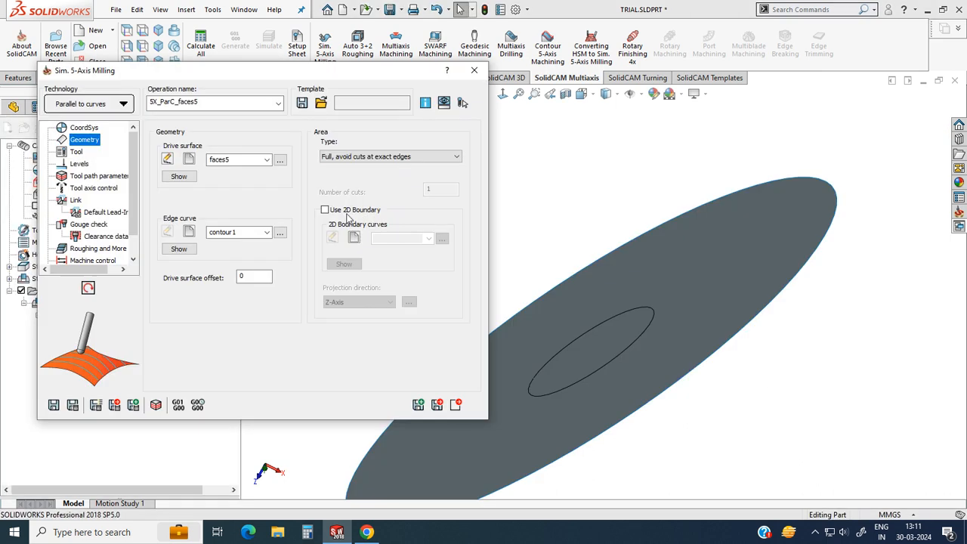
# Chain the lower disc's outer edge as the fifth operation's new edge curve, save and calculate the operation, and exit.
pyautogui.click(190, 232)
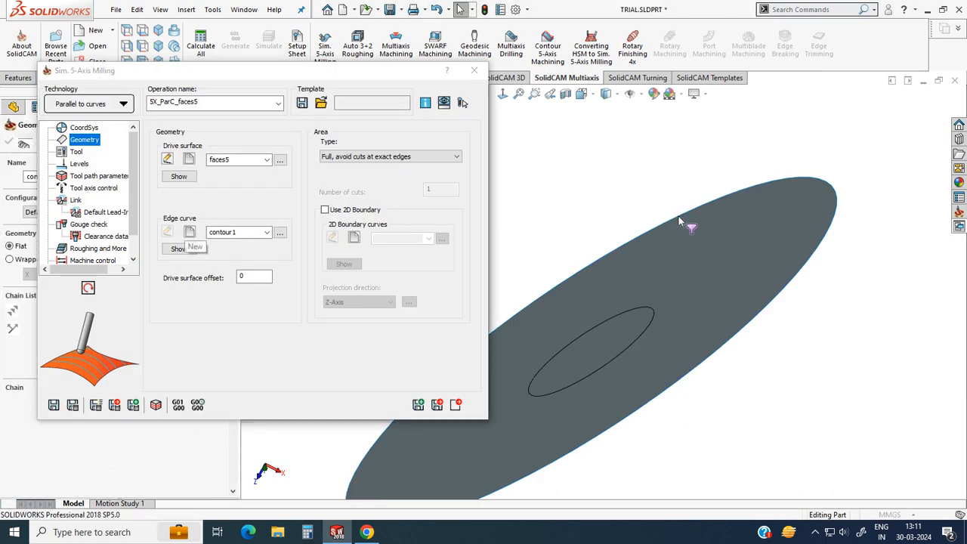
pyautogui.click(650, 230)
pyautogui.click(267, 307)
pyautogui.click(9, 142)
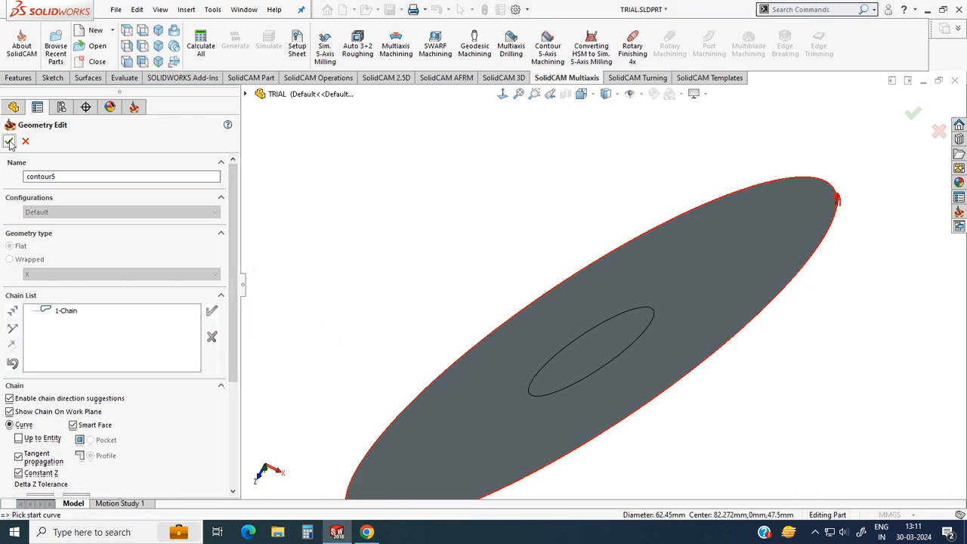
pyautogui.click(73, 406)
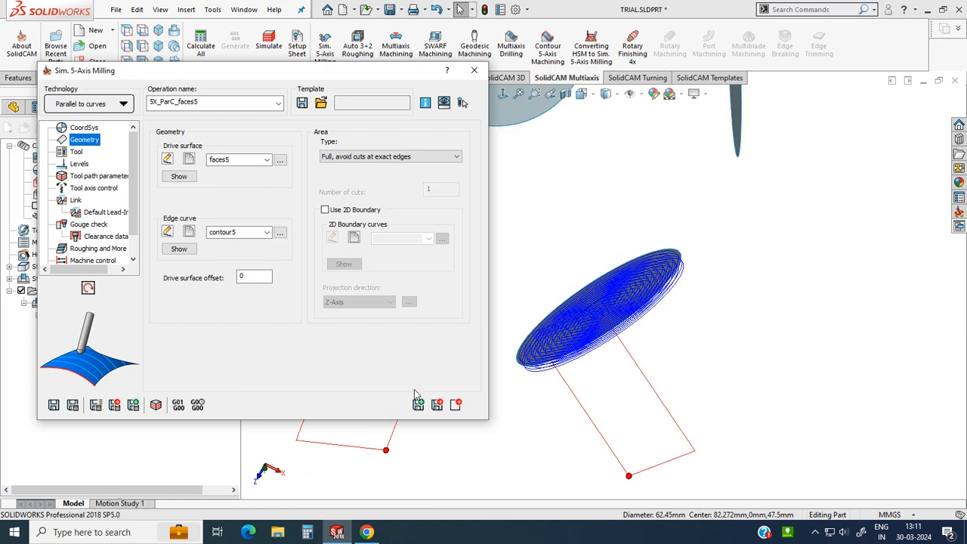
pyautogui.click(457, 405)
# Open the sixth operation and define a new drive surface from the ring and centre faces of the unmachined disc between two machined discs.
pyautogui.moveTo(799, 334); pyautogui.dragTo(594, 336, button='middle')
pyautogui.click(138, 388)
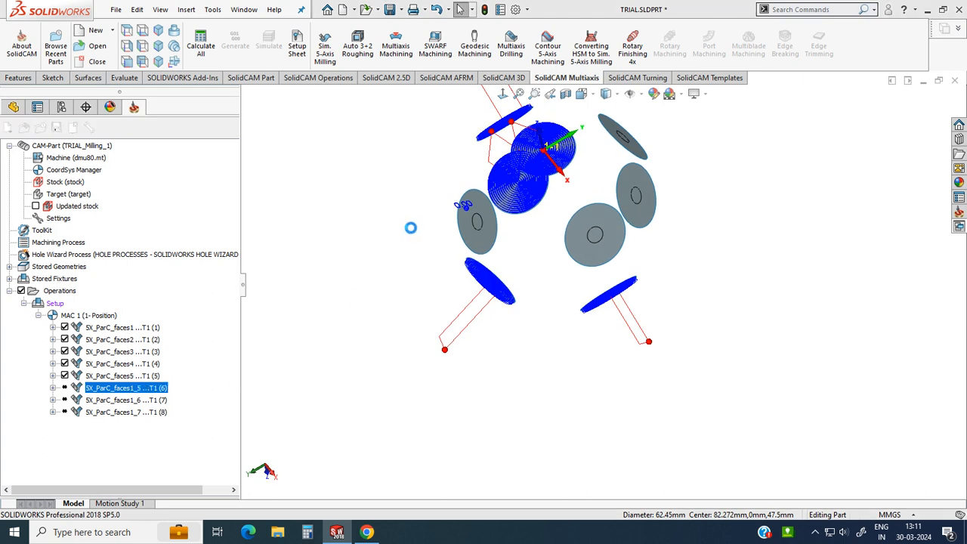
pyautogui.click(193, 162)
pyautogui.scroll(-5, 494, 222)
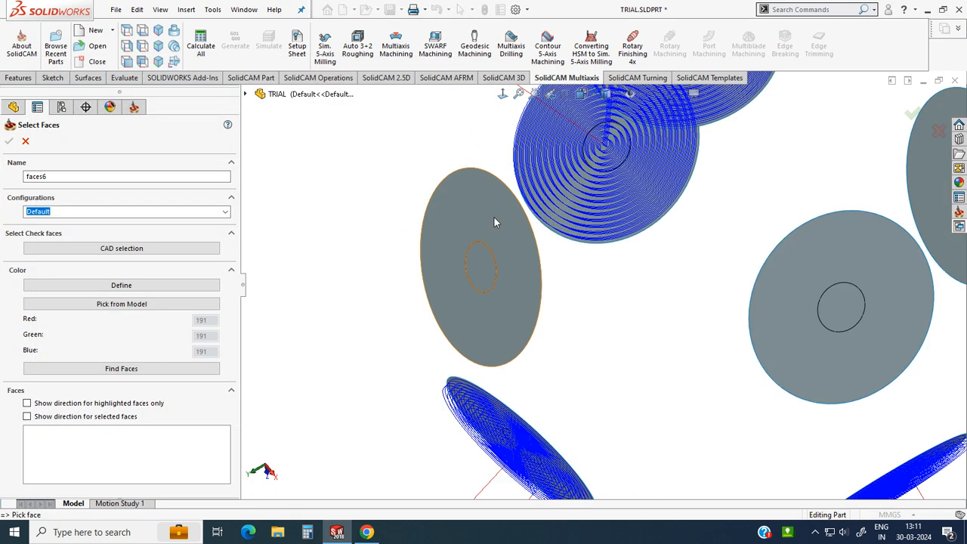
pyautogui.click(488, 241)
pyautogui.click(484, 266)
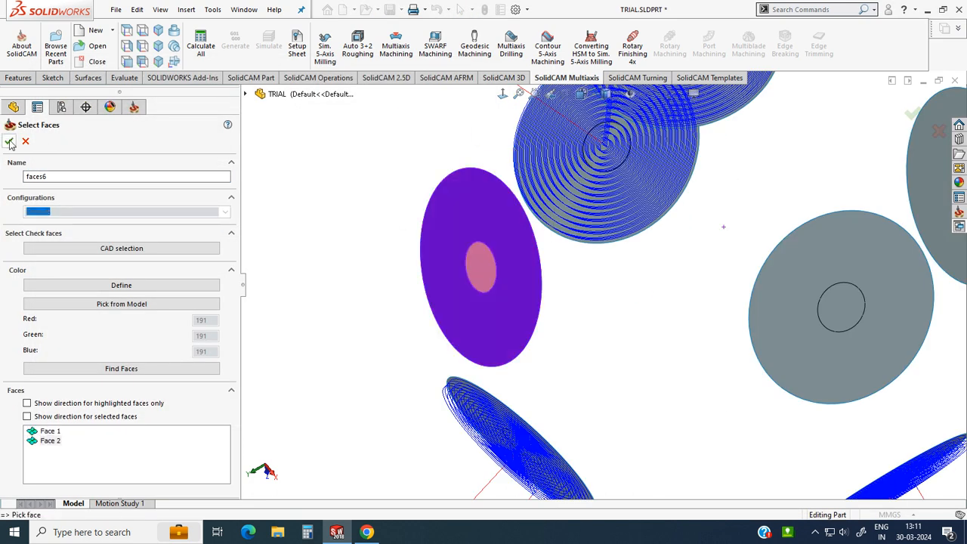
pyautogui.click(9, 143)
# Give the sixth operation a new edge curve chained on its disc's outer edge, save and calculate it, and exit.
pyautogui.click(190, 233)
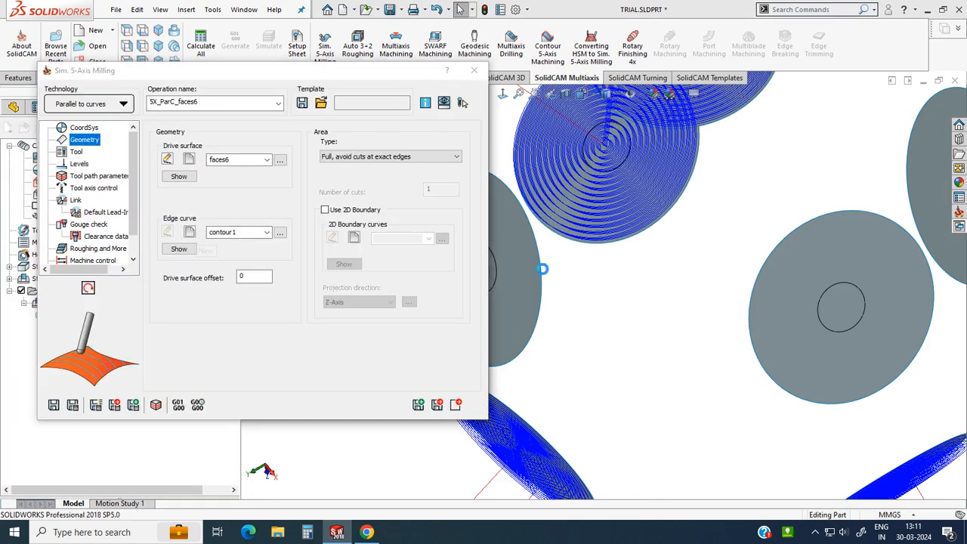
pyautogui.click(440, 273)
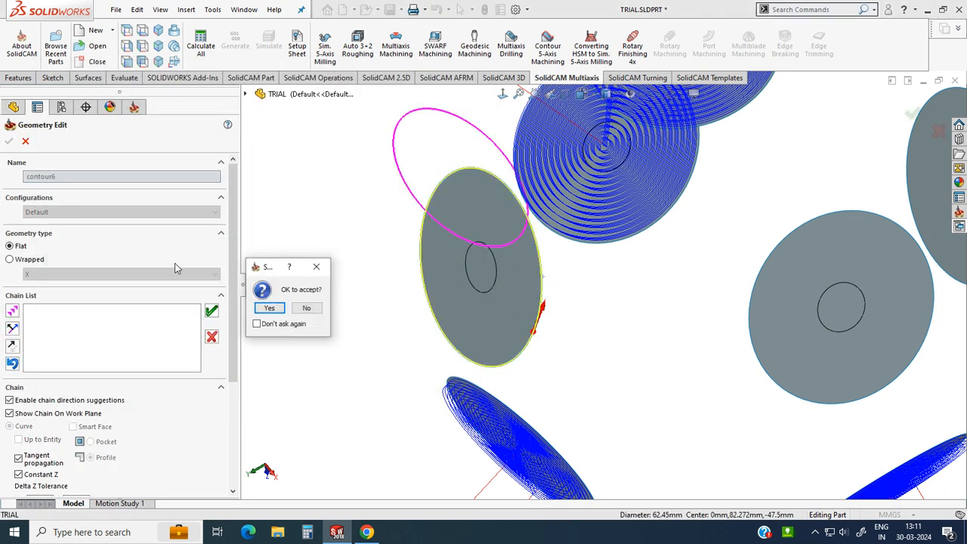
pyautogui.click(270, 309)
pyautogui.click(9, 141)
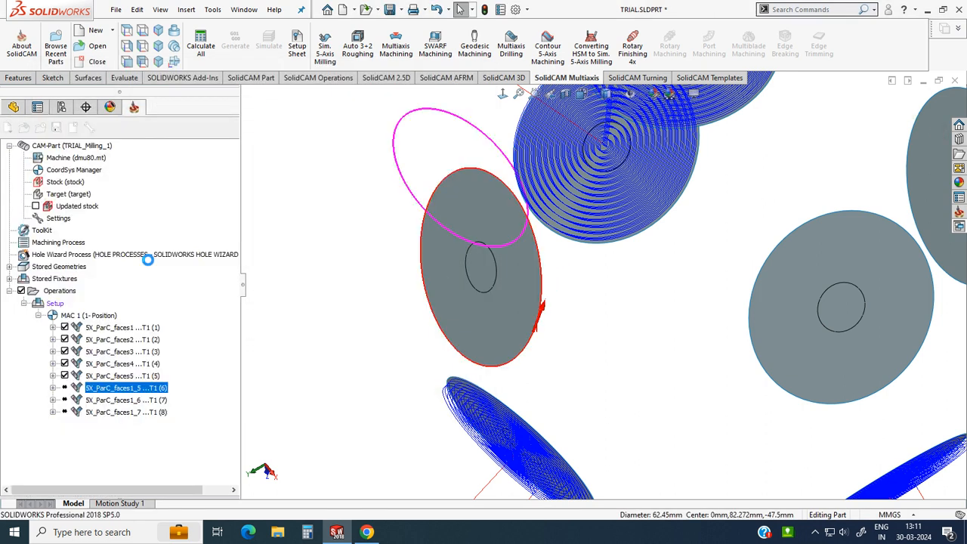
pyautogui.click(74, 406)
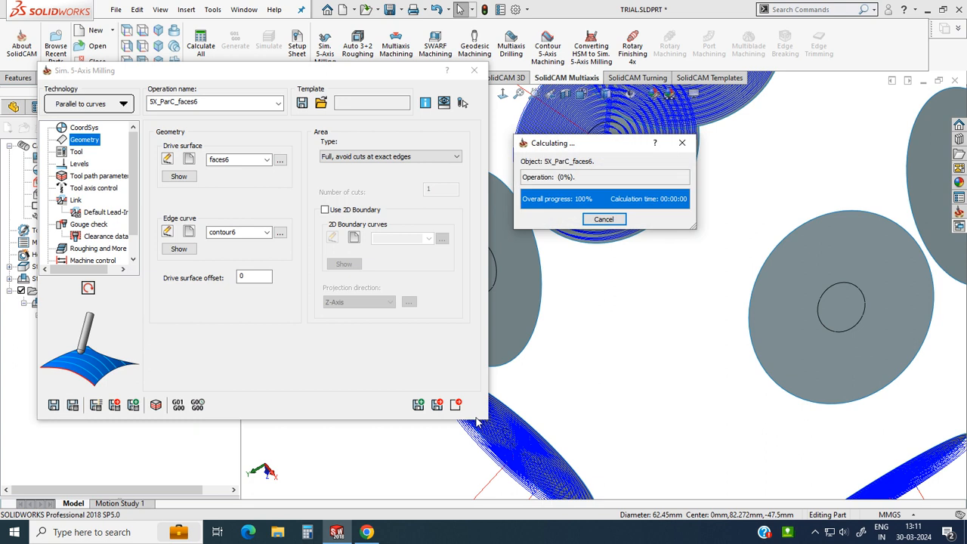
pyautogui.click(456, 405)
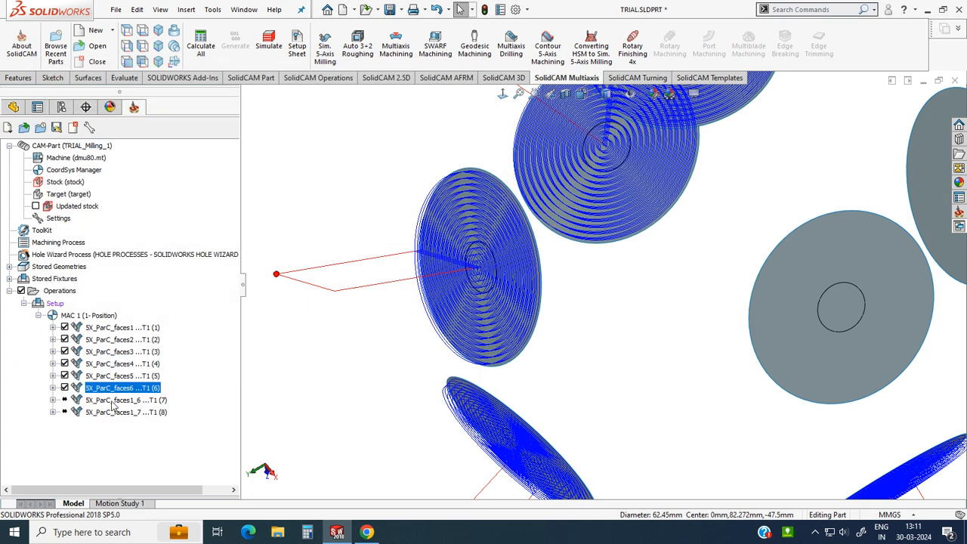
# Open the seventh operation and define a new drive surface from the ring and centre faces of the lowest remaining unmachined disc.
pyautogui.click(113, 400)
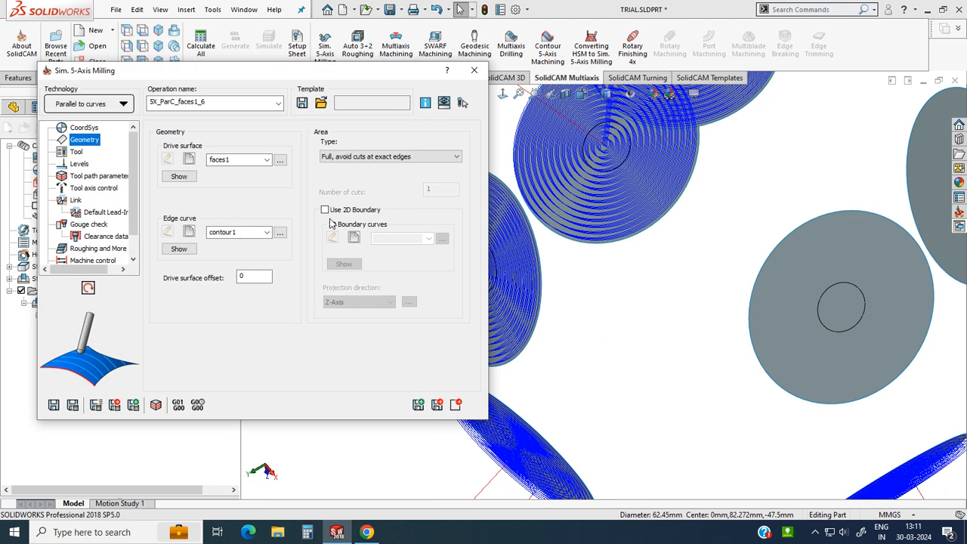
pyautogui.click(188, 161)
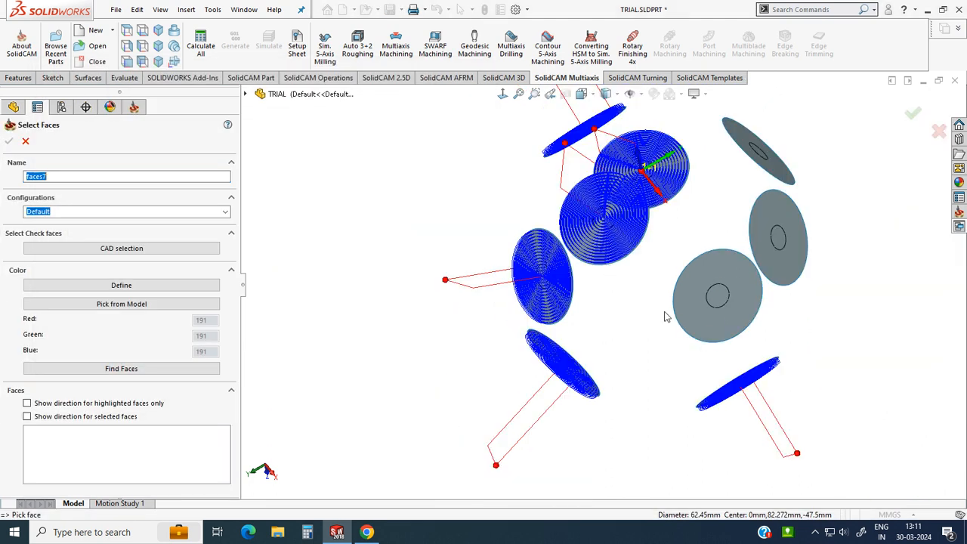
pyautogui.click(711, 335)
pyautogui.scroll(-5, 655, 313)
pyautogui.click(654, 312)
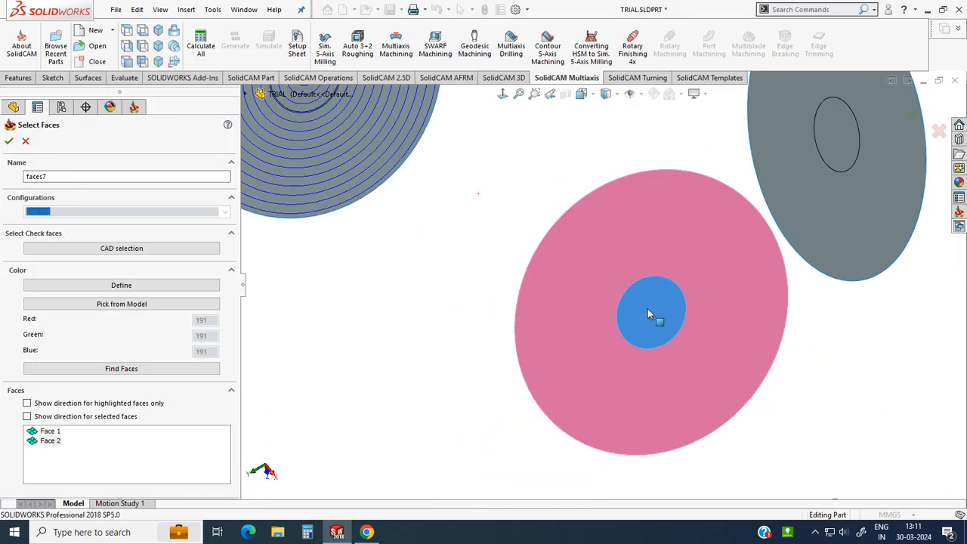
pyautogui.scroll(6, 430, 275)
pyautogui.click(8, 140)
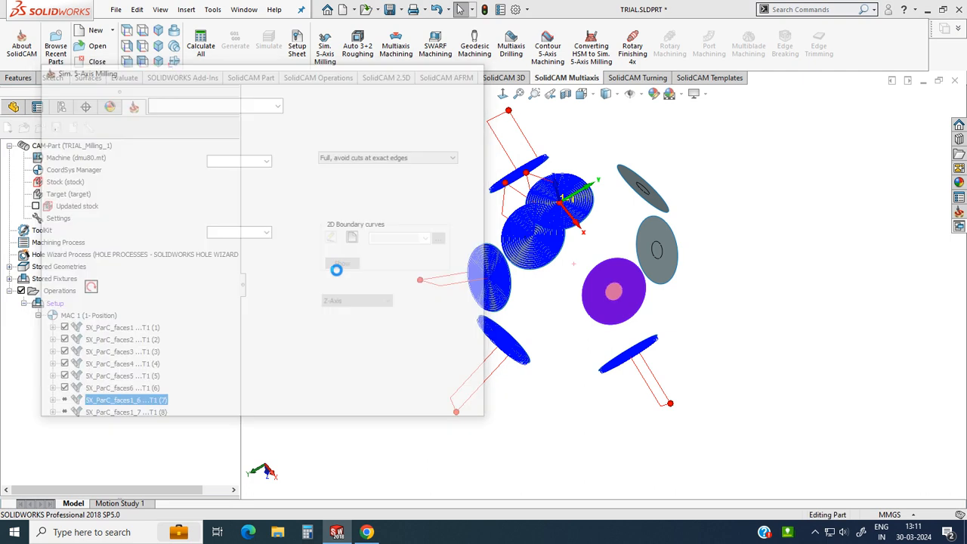
# Chain the outer edge of the seventh operation's disc as its new edge curve, save and calculate the operation, and exit.
pyautogui.click(189, 233)
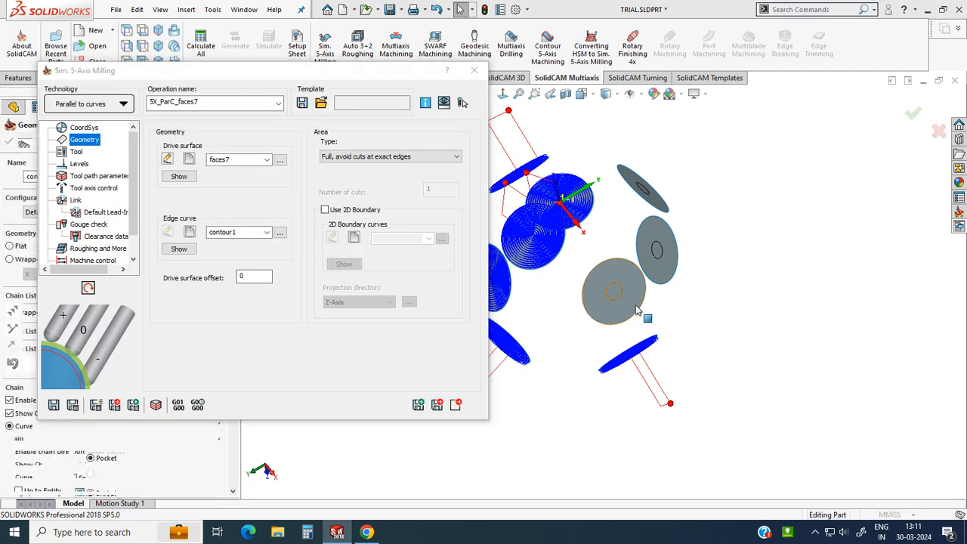
pyautogui.click(637, 310)
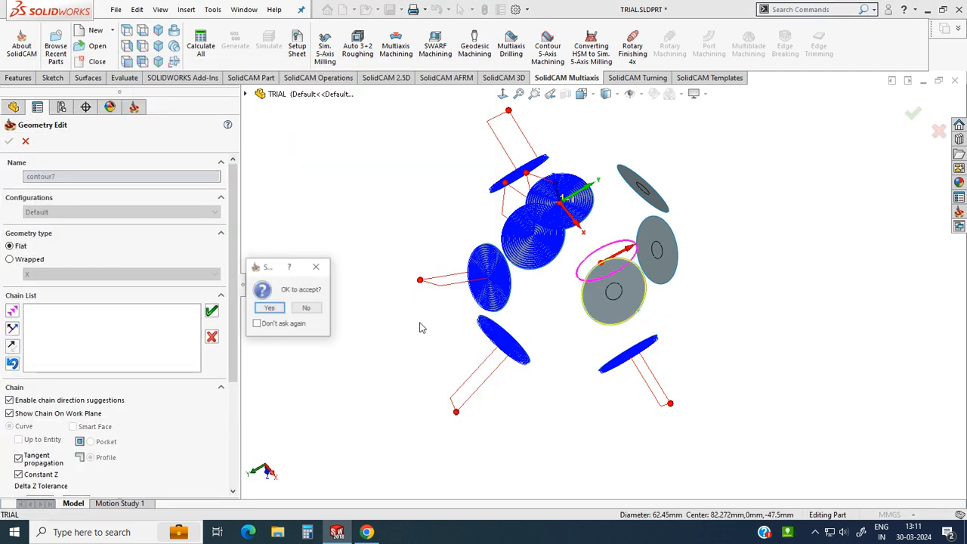
pyautogui.click(270, 308)
pyautogui.click(8, 141)
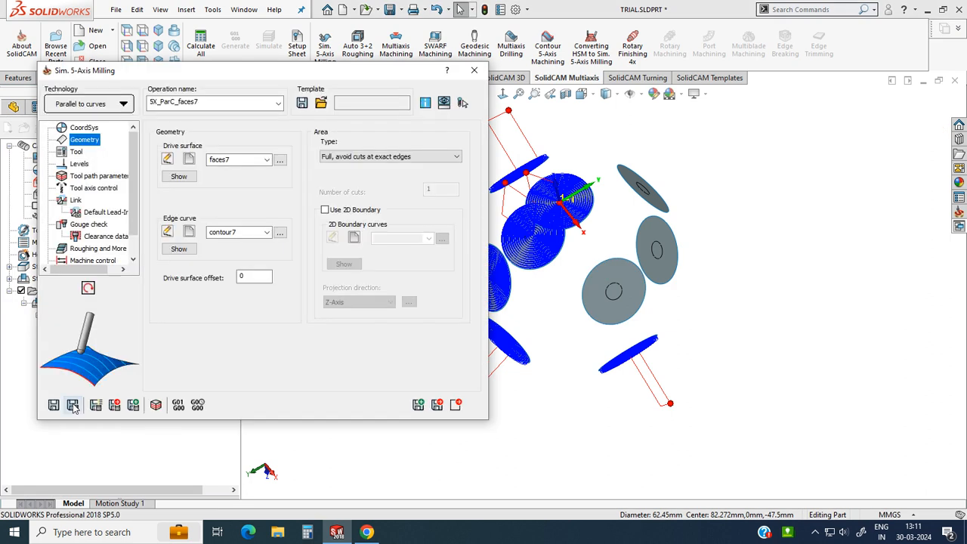
pyautogui.click(73, 406)
pyautogui.click(456, 405)
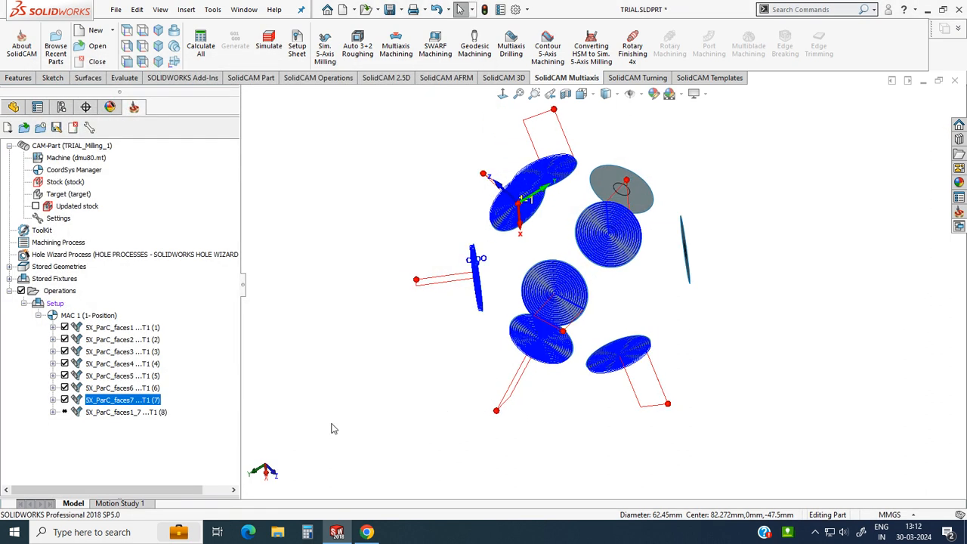
# Open the eighth operation and define a new drive surface from the ring and centre faces of the lower of the two unmachined discs.
pyautogui.click(130, 413)
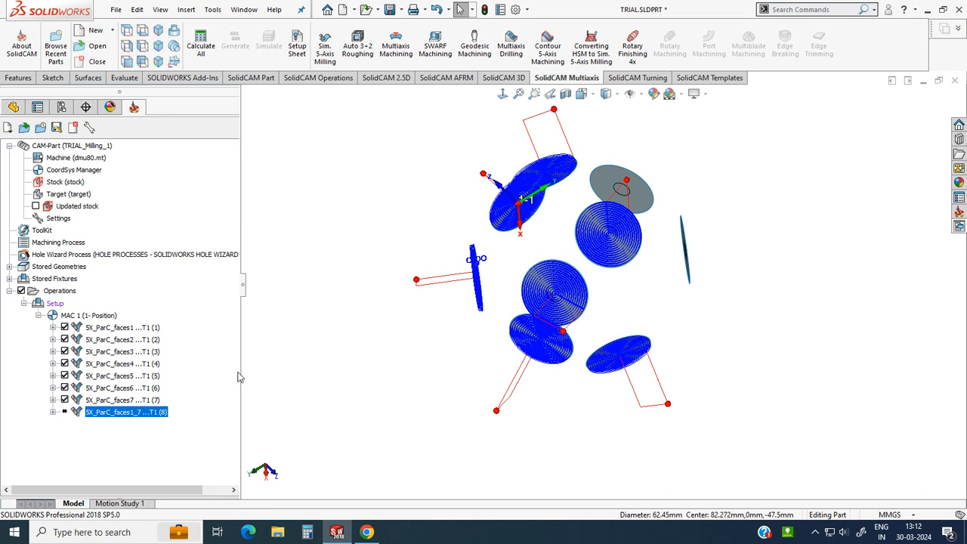
pyautogui.moveTo(336, 278); pyautogui.dragTo(357, 368, button='middle')
pyautogui.doubleClick(106, 413)
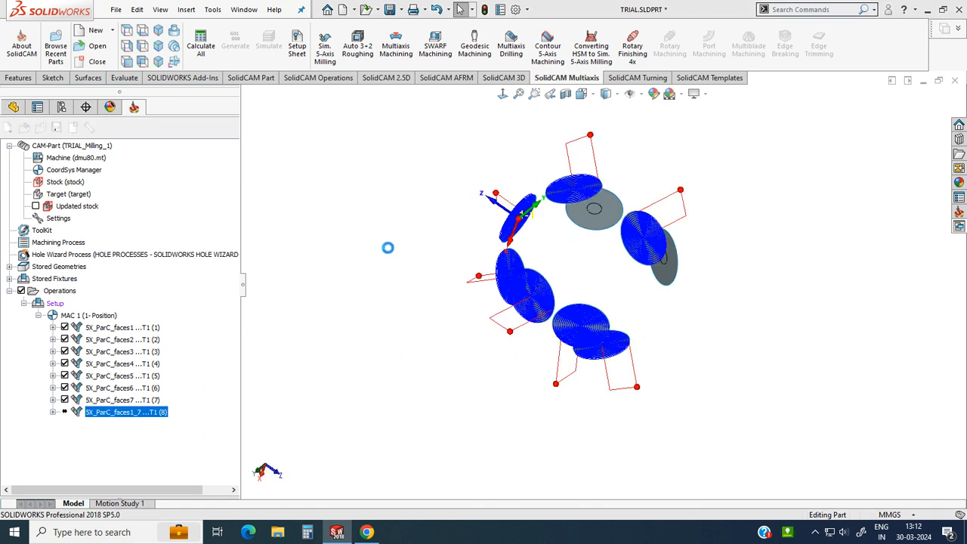
pyautogui.click(189, 159)
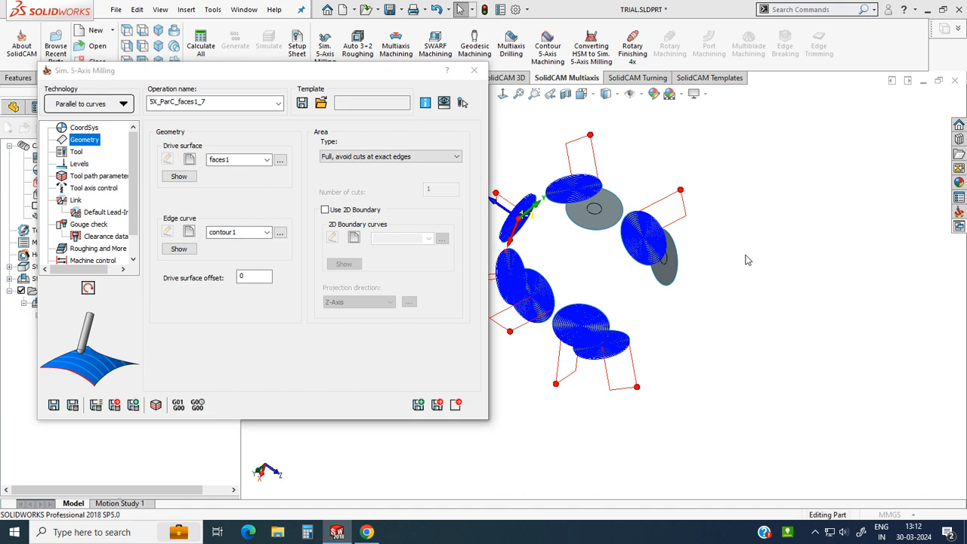
pyautogui.moveTo(745, 259); pyautogui.dragTo(713, 258, button='middle')
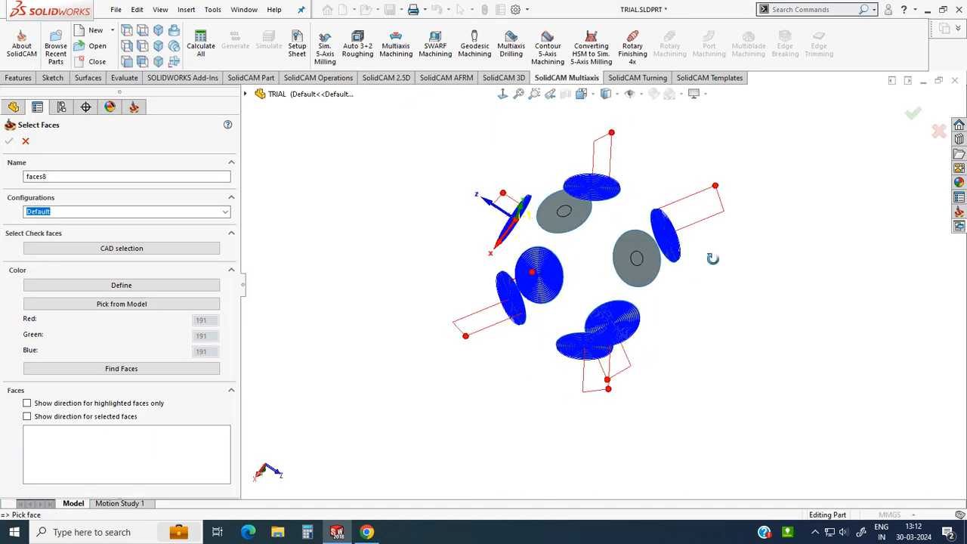
pyautogui.click(627, 281)
pyautogui.scroll(-5, 631, 276)
pyautogui.click(594, 319)
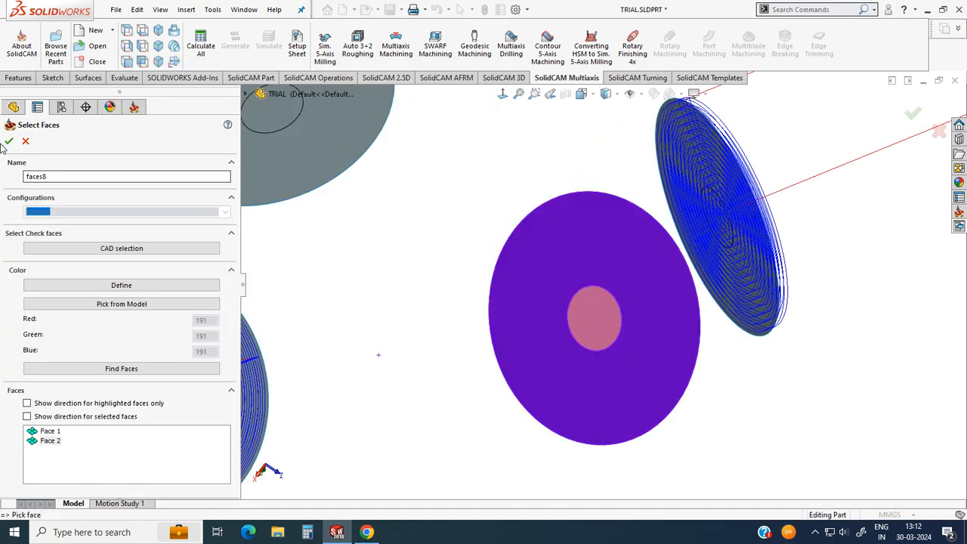
pyautogui.click(10, 141)
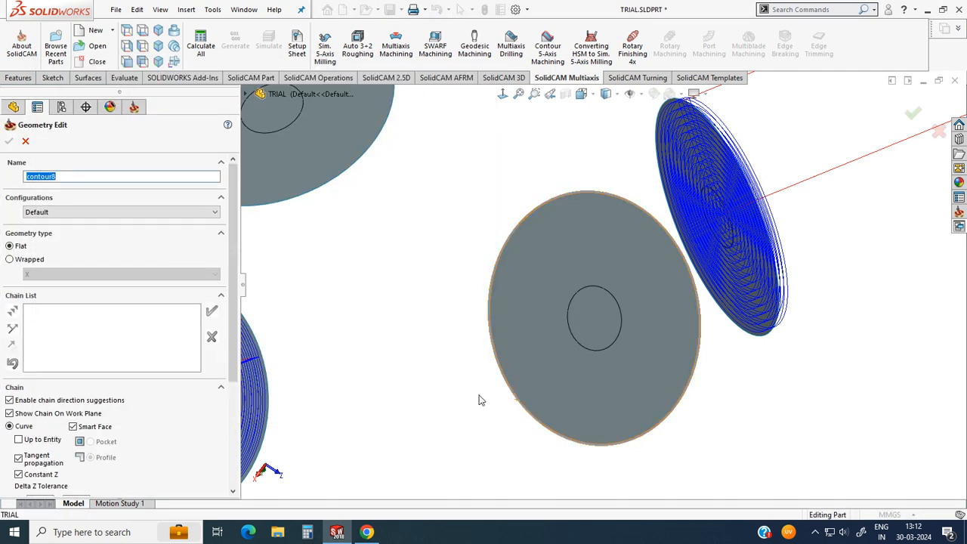
# Give the eighth operation a new edge curve around its disc's outer edge, save and calculate it, and exit.
pyautogui.click(270, 308)
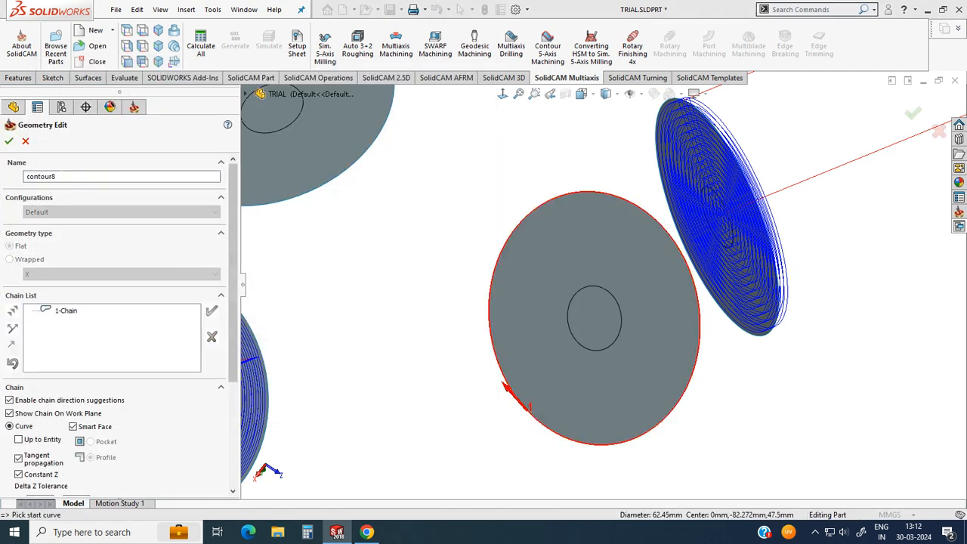
pyautogui.click(9, 141)
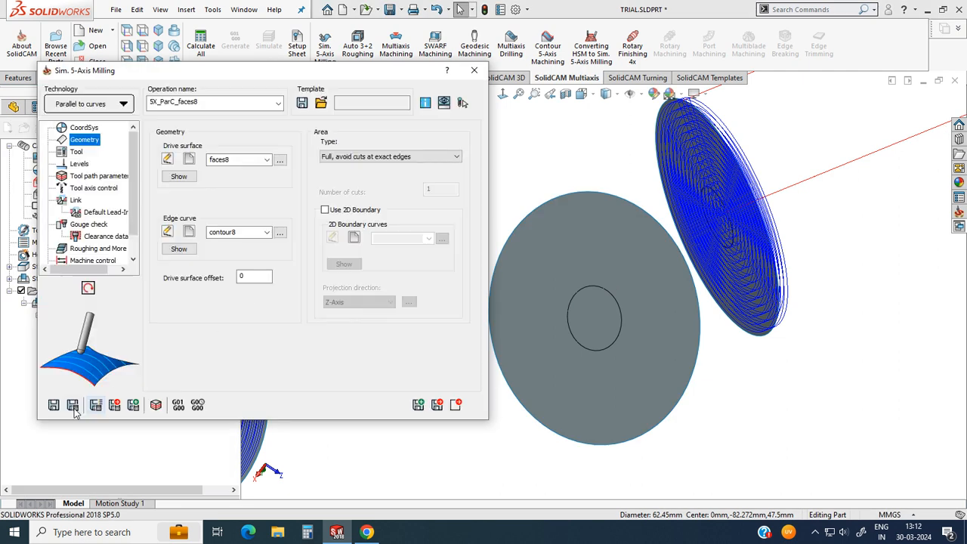
pyautogui.click(74, 406)
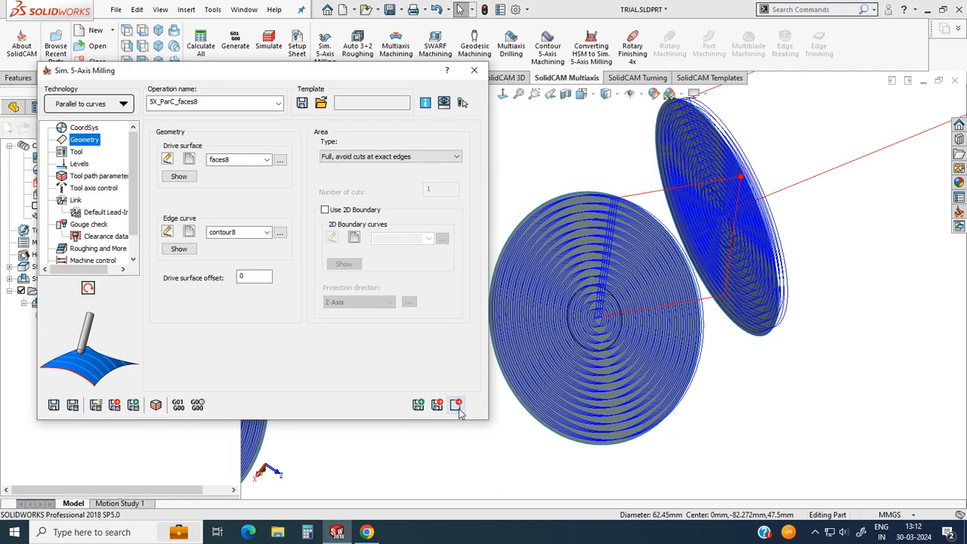
pyautogui.click(455, 405)
# Copy the eighth operation as a ninth and define its new drive surface from the last unmachined disc's ring and centre faces.
pyautogui.moveTo(492, 363); pyautogui.dragTo(542, 317, button='middle')
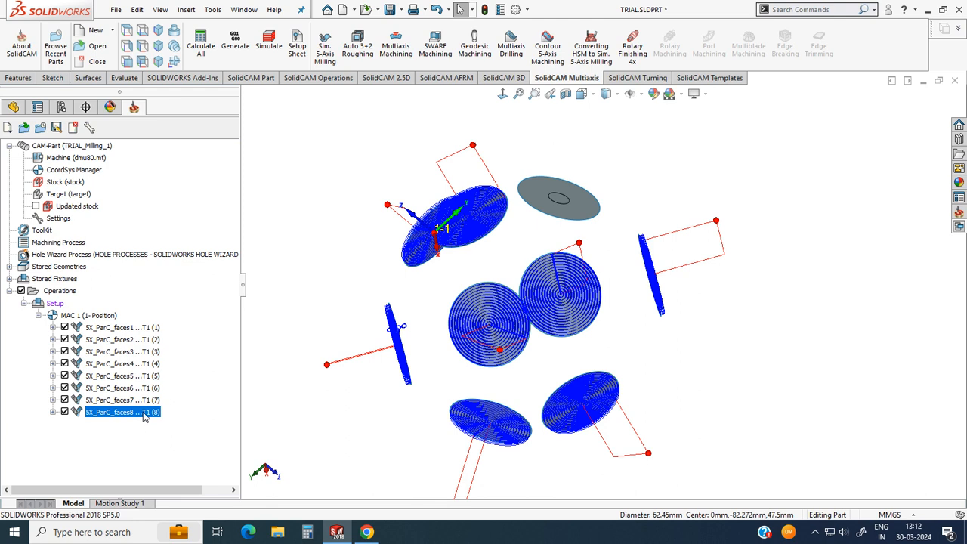
pyautogui.hotkey('ctrl', 'v')
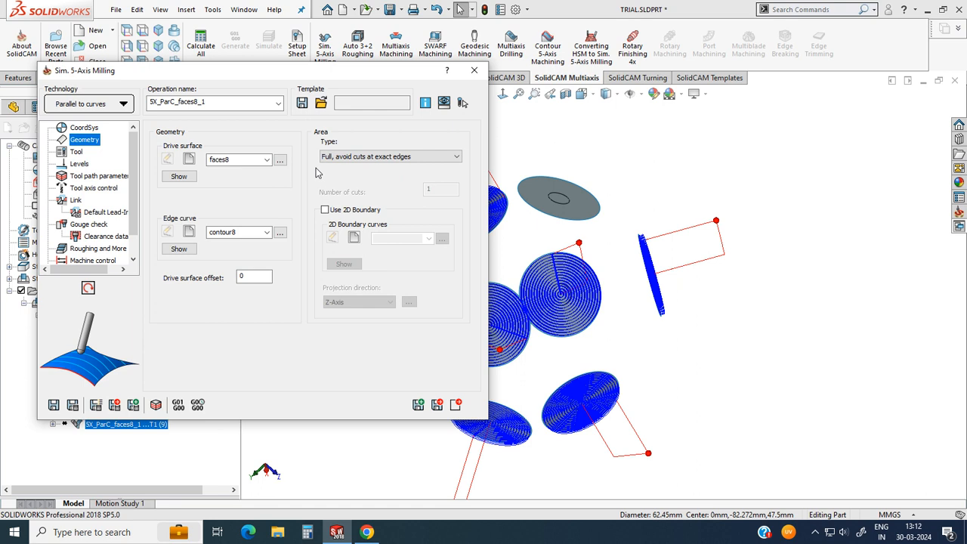
pyautogui.click(539, 191)
pyautogui.scroll(-5, 563, 176)
pyautogui.click(546, 230)
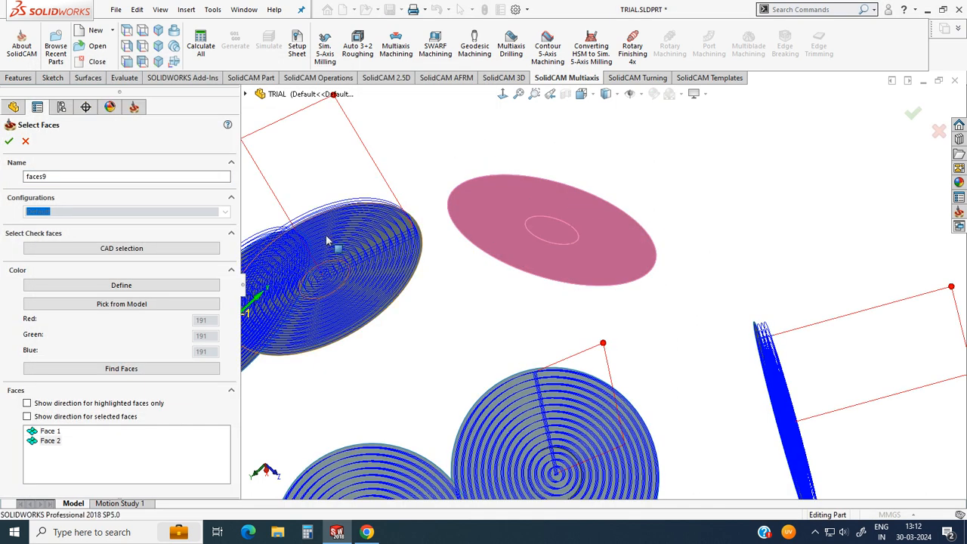
pyautogui.click(9, 140)
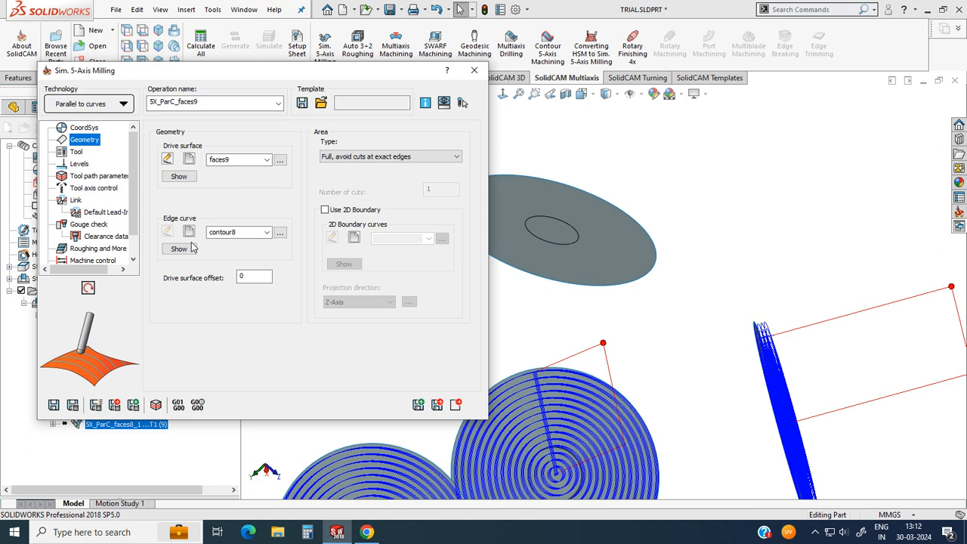
# Chain the last unmachined disc's outer edge as the ninth operation's new edge curve.
pyautogui.click(191, 234)
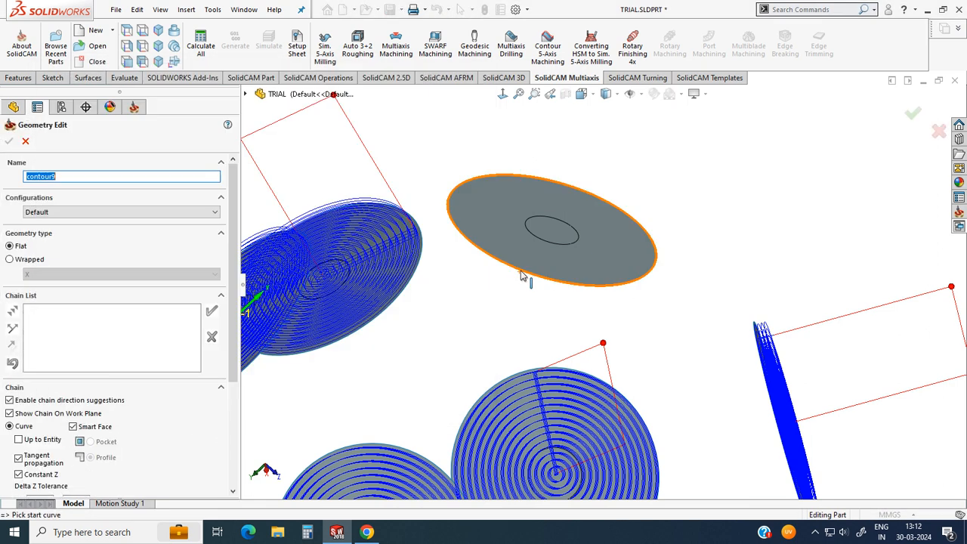
pyautogui.click(512, 283)
pyautogui.click(269, 308)
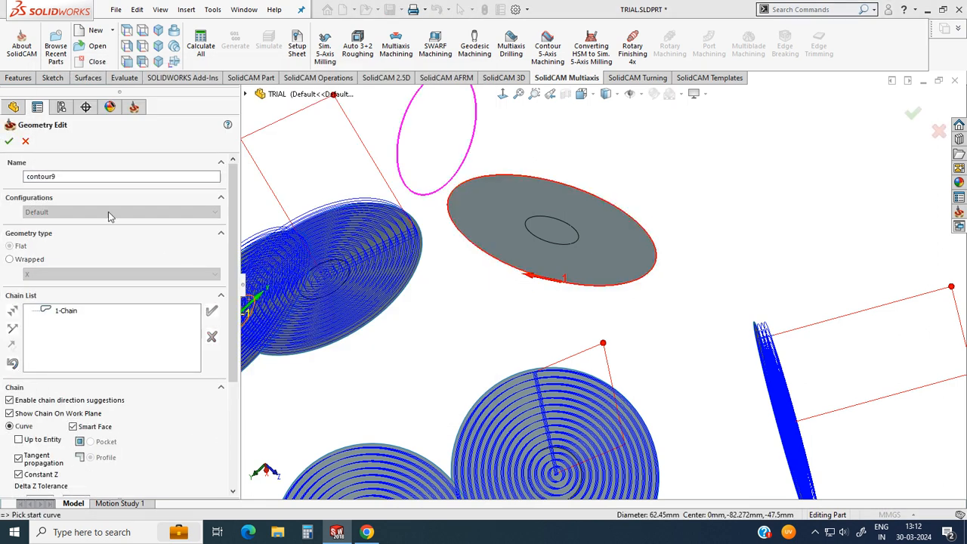
pyautogui.click(9, 140)
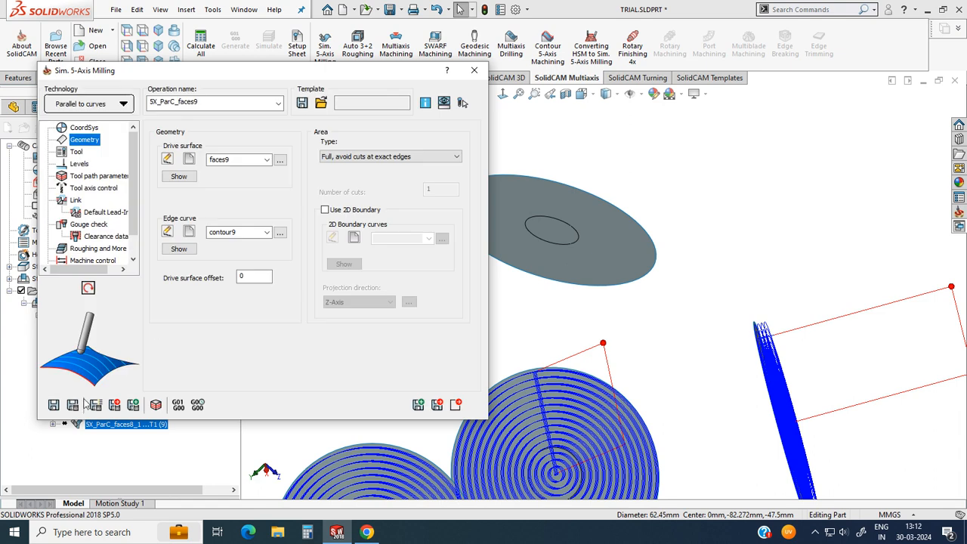
# Save and calculate the ninth operation, exit it, and check the tool paths across all nine discs.
pyautogui.click(75, 407)
pyautogui.click(456, 405)
pyautogui.scroll(5, 551, 317)
pyautogui.click(449, 207)
pyautogui.moveTo(442, 224); pyautogui.dragTo(498, 183, button='middle')
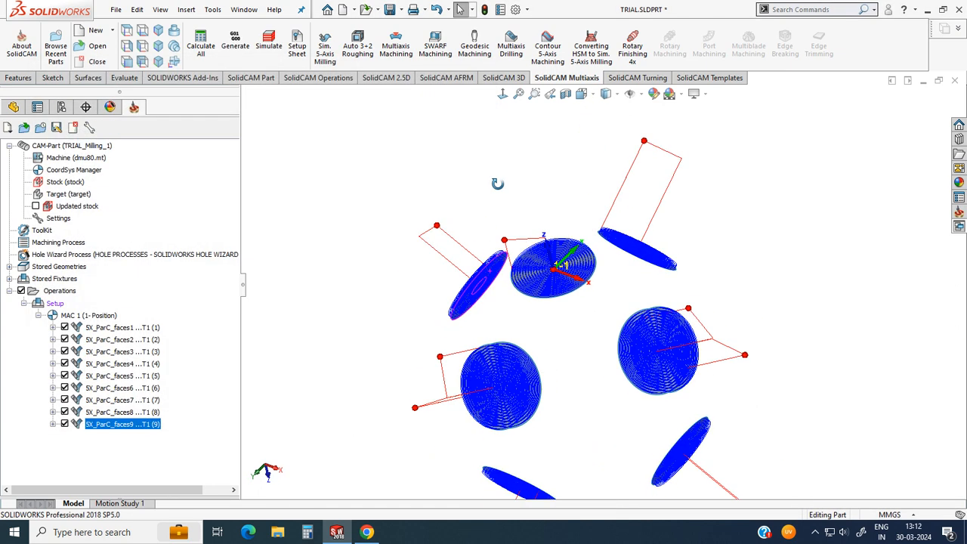
# Simulate all operations in SolidVerify and start playback, raising the simulation speed.
pyautogui.rightClick(55, 293)
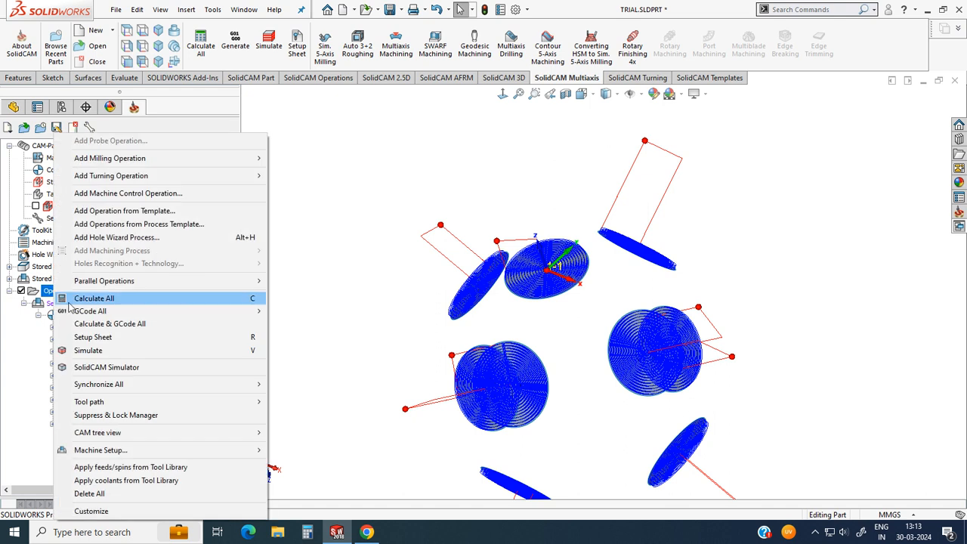
pyautogui.click(78, 353)
pyautogui.click(101, 84)
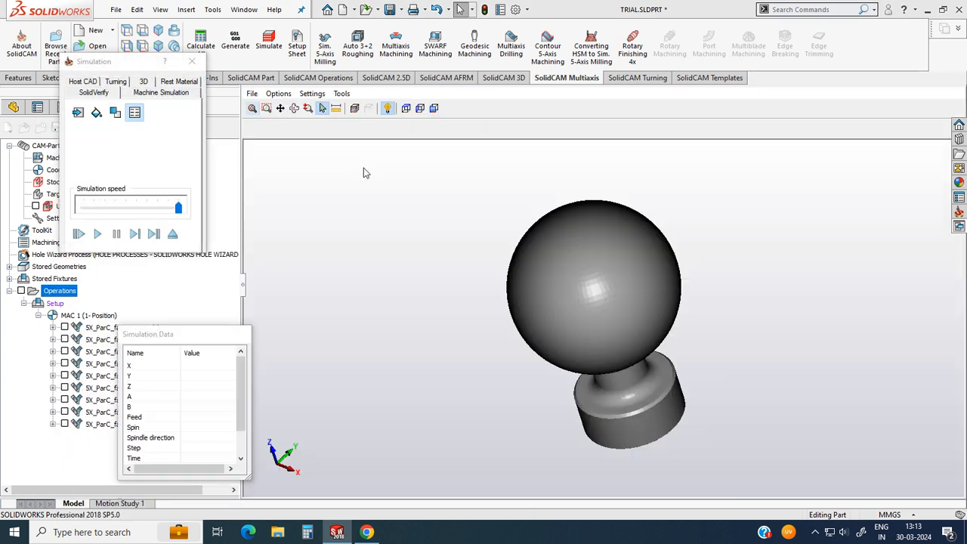
pyautogui.click(133, 213)
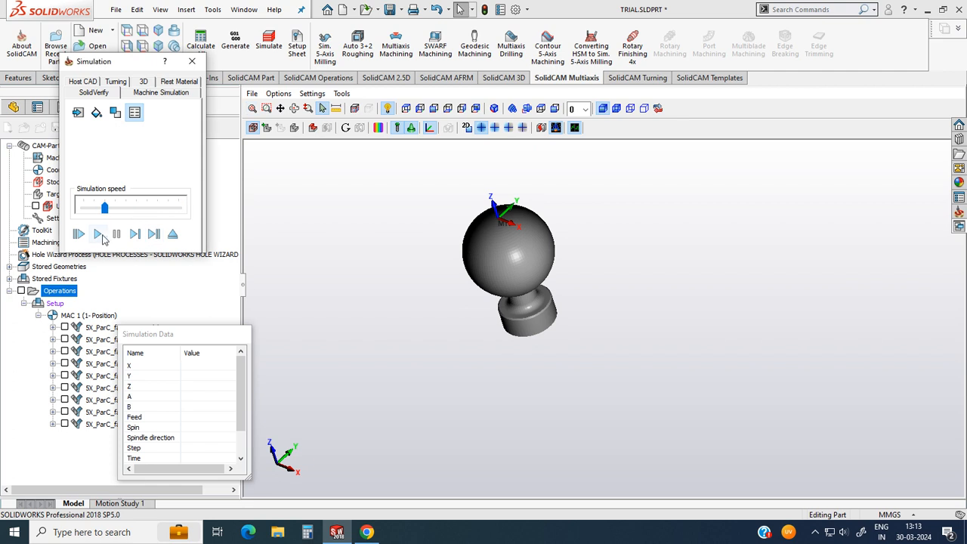
pyautogui.click(101, 236)
pyautogui.click(148, 211)
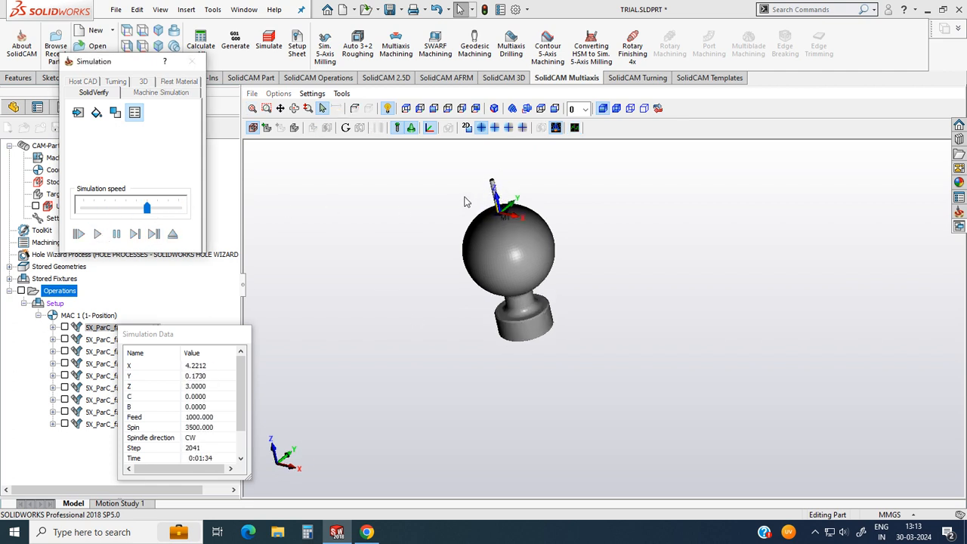
# Run the simulation at maximum speed and examine the machined discs around the ball from several sides.
pyautogui.scroll(4, 464, 202)
pyautogui.click(180, 209)
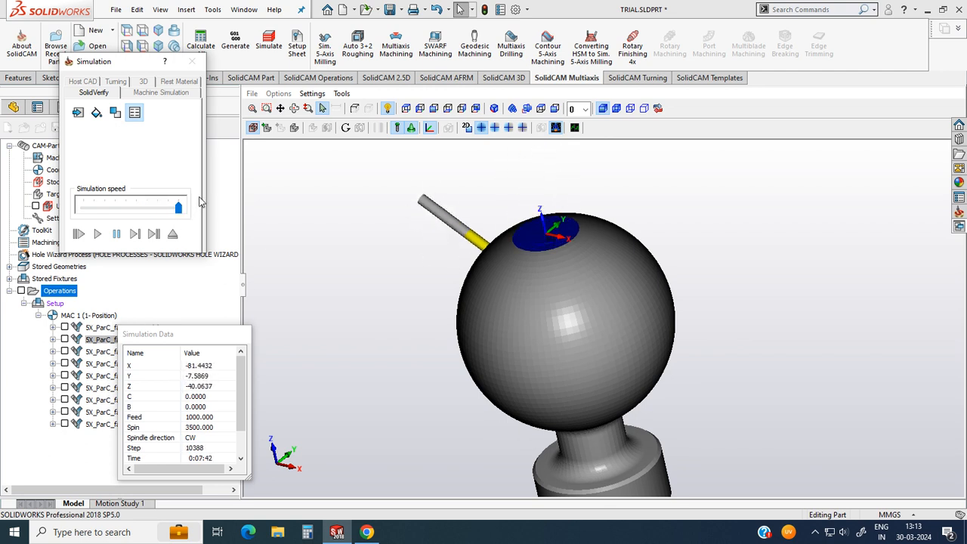
pyautogui.scroll(-5, 381, 282)
pyautogui.moveTo(382, 282); pyautogui.dragTo(373, 283, button='middle')
pyautogui.moveTo(383, 289); pyautogui.dragTo(427, 333)
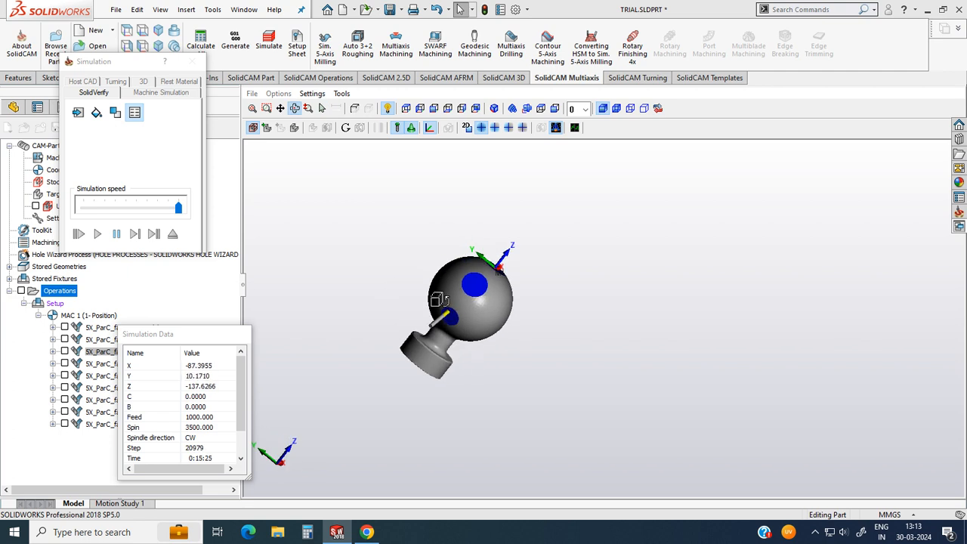
pyautogui.moveTo(413, 339); pyautogui.dragTo(379, 316, button='middle')
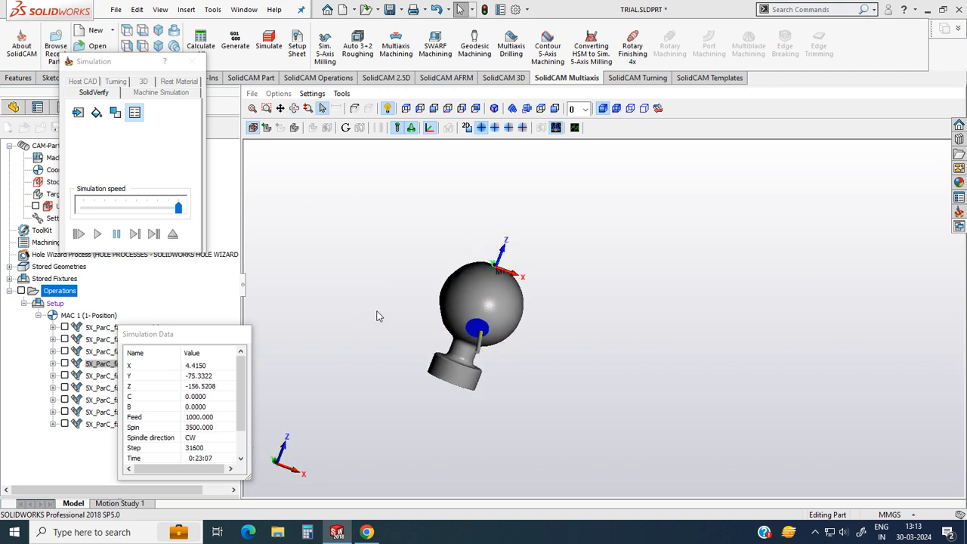
pyautogui.moveTo(444, 339); pyautogui.dragTo(423, 339, button='middle')
pyautogui.scroll(3, 471, 316)
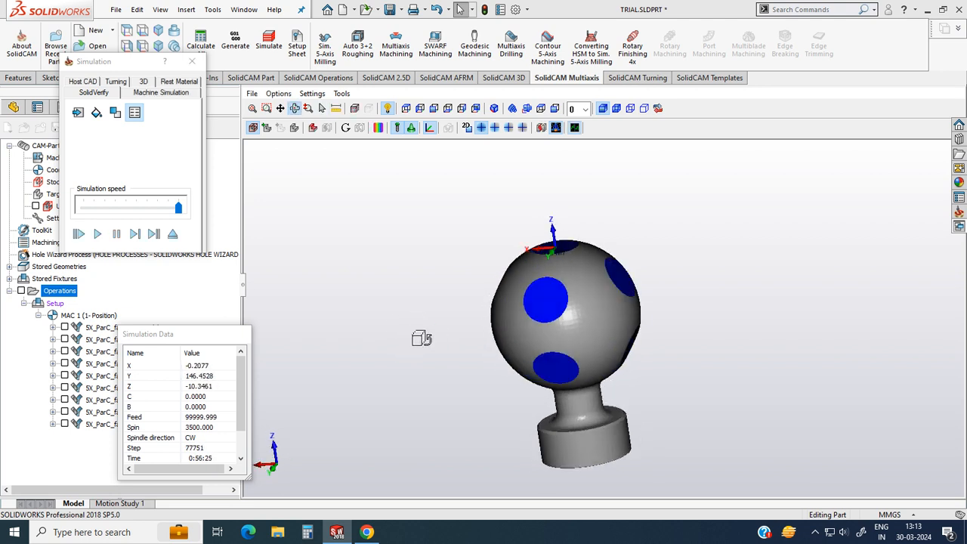
# Compare the machined stock with the target, inspect the ball from several sides, and close the simulation.
pyautogui.click(379, 128)
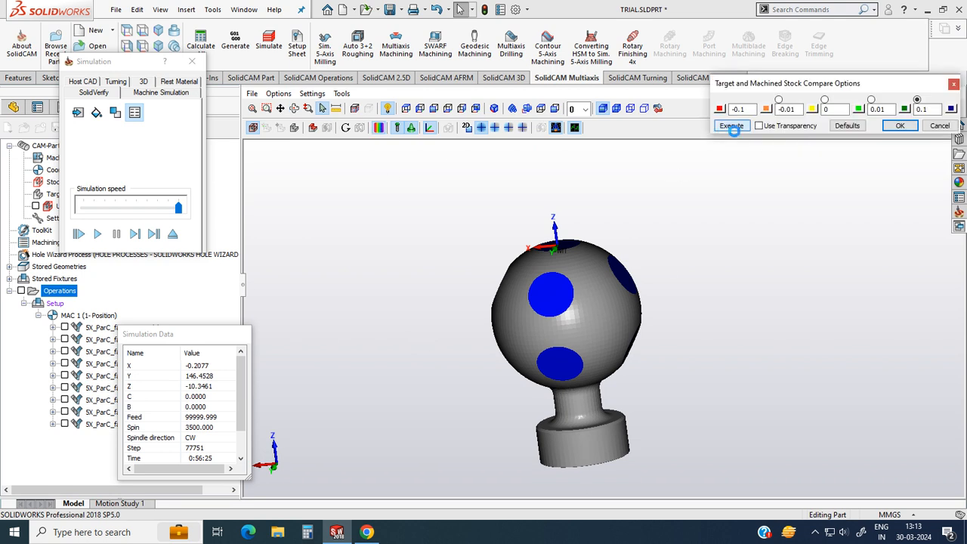
pyautogui.moveTo(668, 263); pyautogui.dragTo(600, 362, button='middle')
pyautogui.moveTo(562, 401); pyautogui.dragTo(605, 371, button='middle')
pyautogui.click(192, 62)
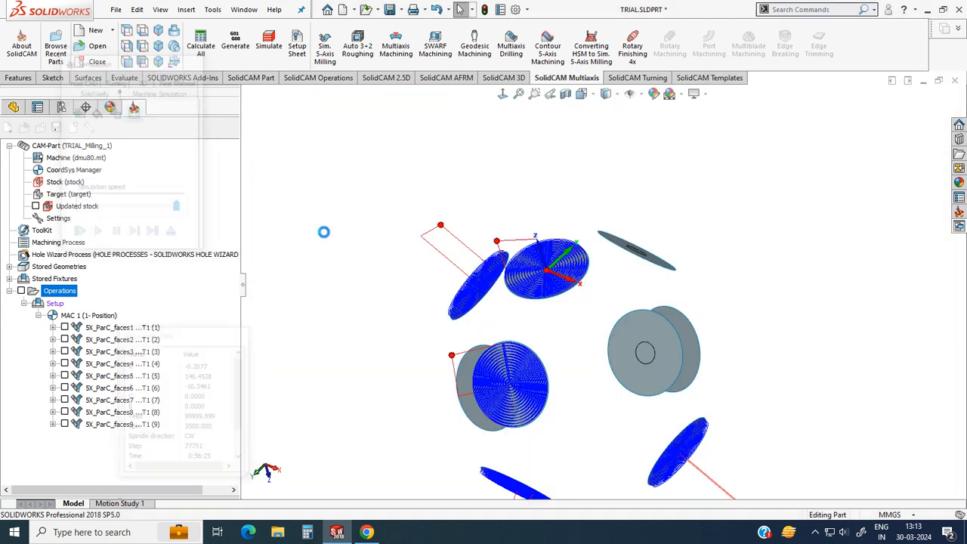
# Hide the tool paths of all operations, show the solid ball body again, and return to the CAM tree.
pyautogui.click(22, 291)
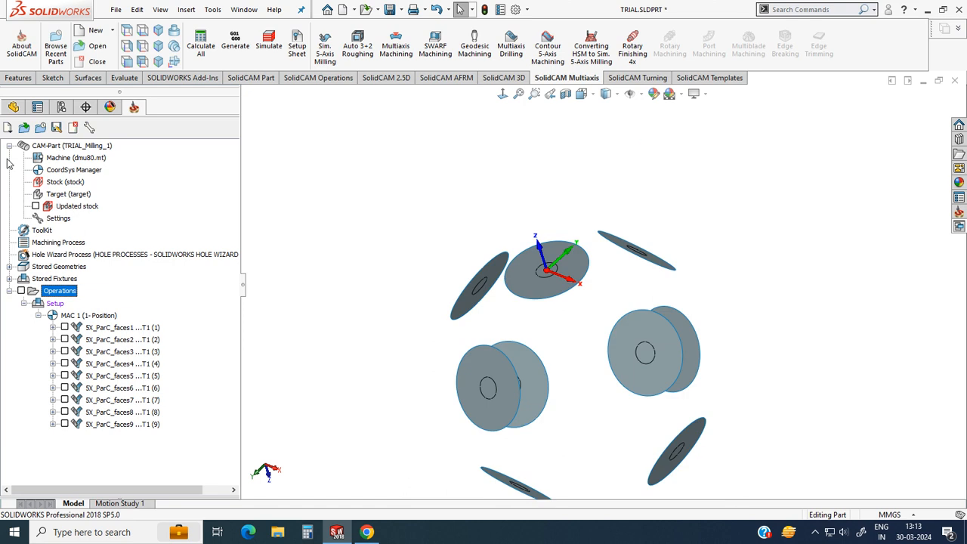
pyautogui.click(13, 108)
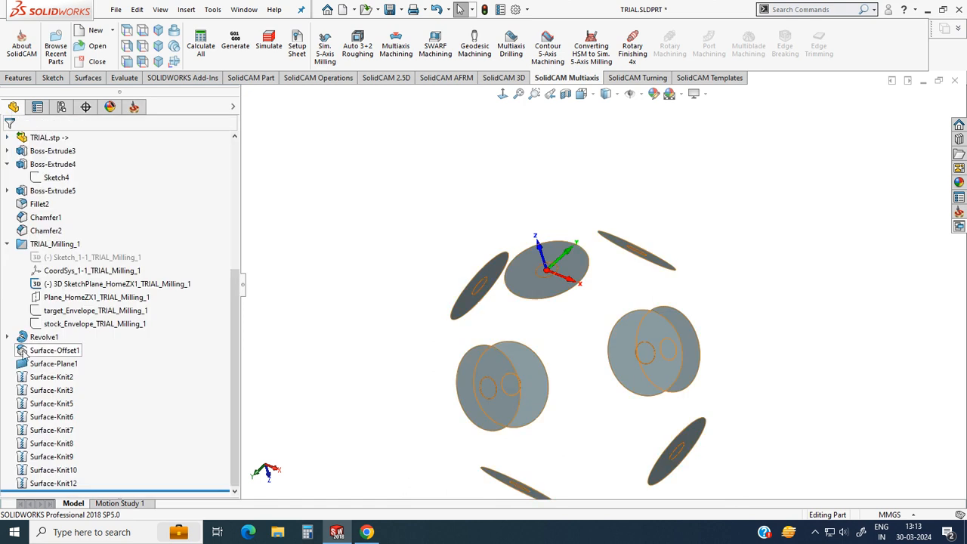
pyautogui.click(38, 140)
pyautogui.click(49, 120)
pyautogui.click(314, 189)
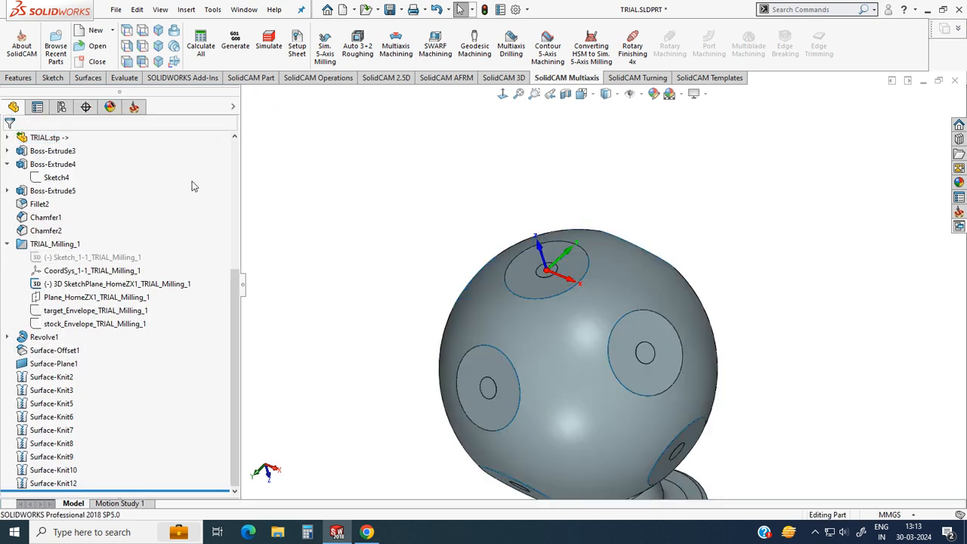
pyautogui.click(134, 107)
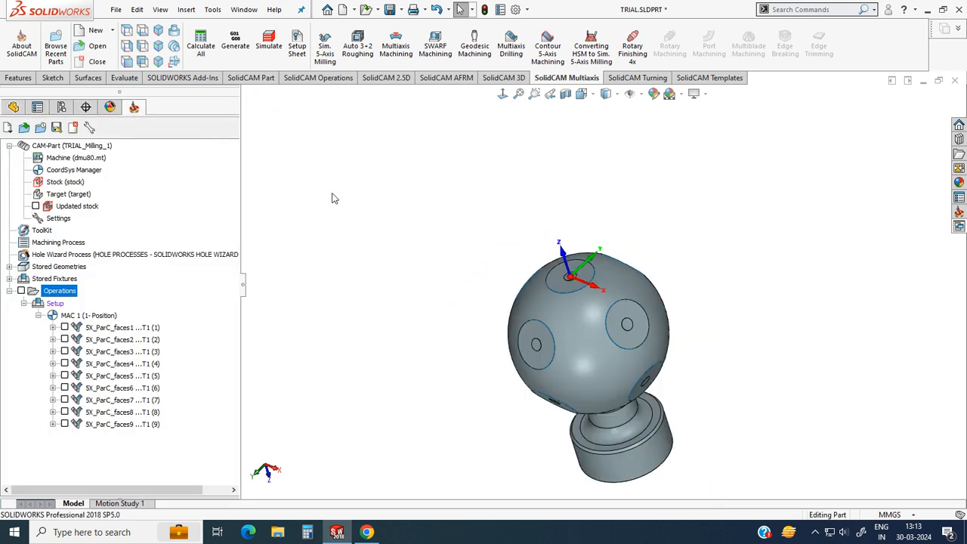
pyautogui.rightClick(67, 294)
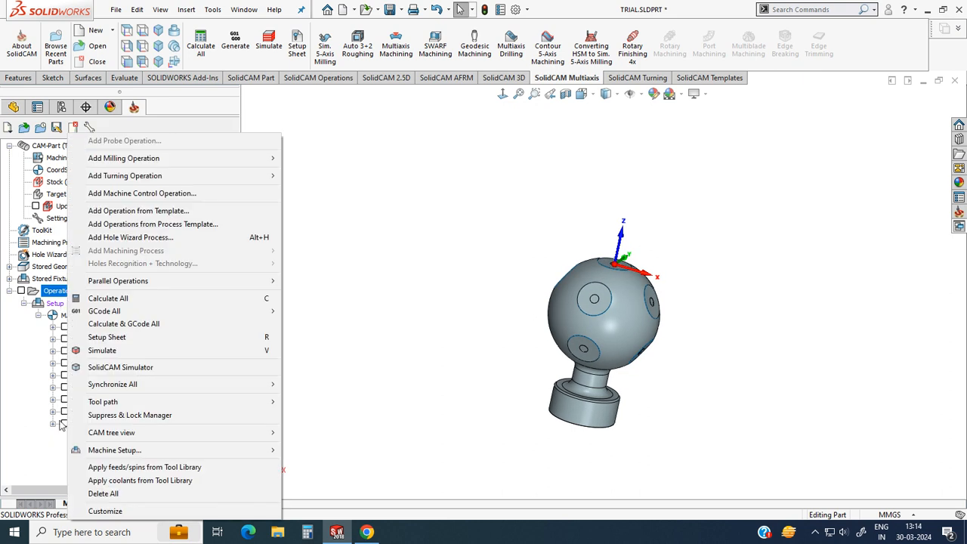
pyautogui.click(303, 458)
pyautogui.click(125, 426)
# Add a Multiaxis Drilling operation and define its drill geometry by automatically finding the holes on the target model.
pyautogui.rightClick(72, 294)
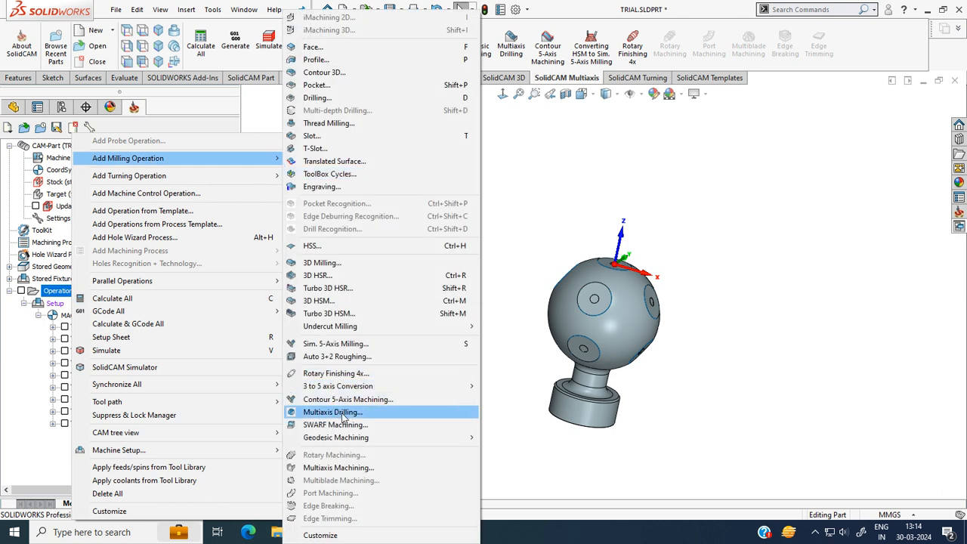
pyautogui.click(336, 413)
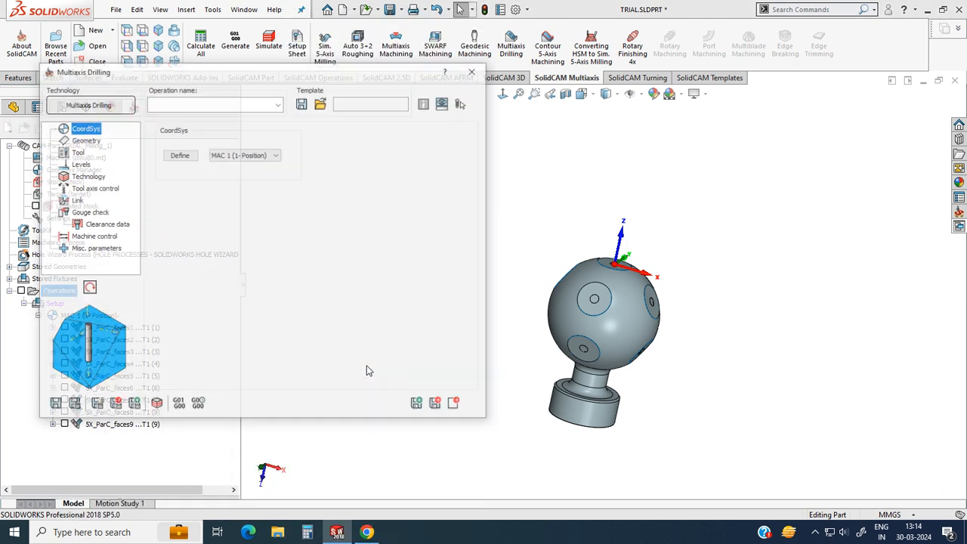
pyautogui.click(91, 143)
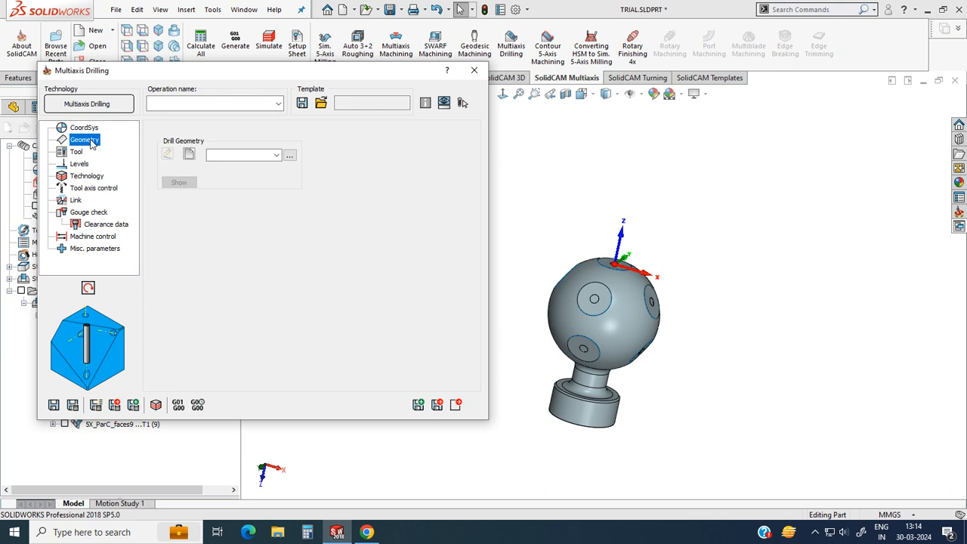
pyautogui.click(190, 155)
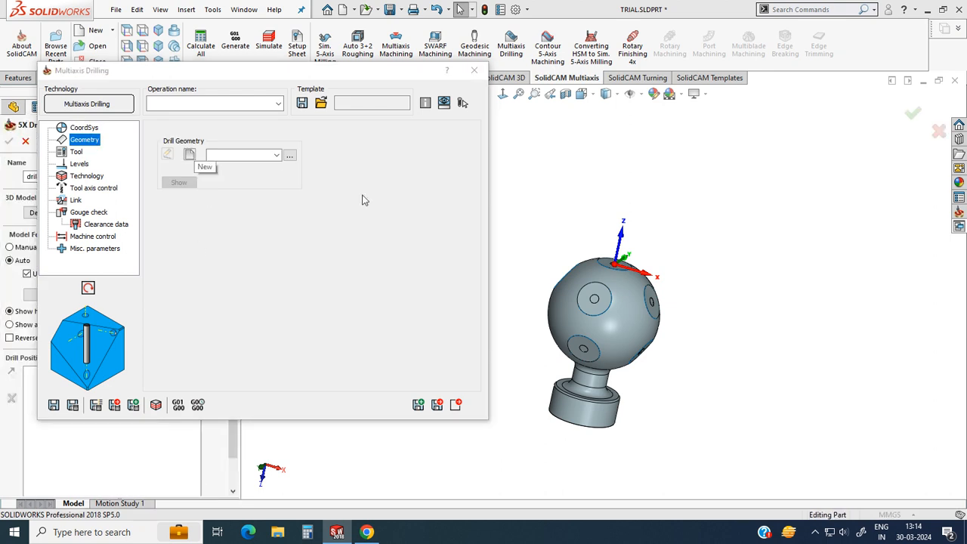
pyautogui.click(106, 292)
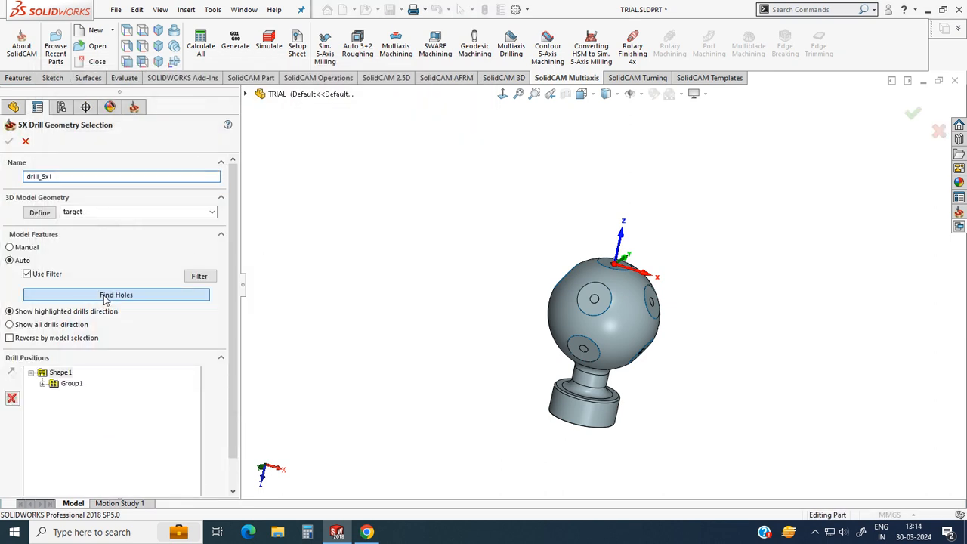
pyautogui.scroll(-4, 597, 314)
pyautogui.scroll(4, 539, 282)
pyautogui.moveTo(540, 282); pyautogui.dragTo(462, 249, button='middle')
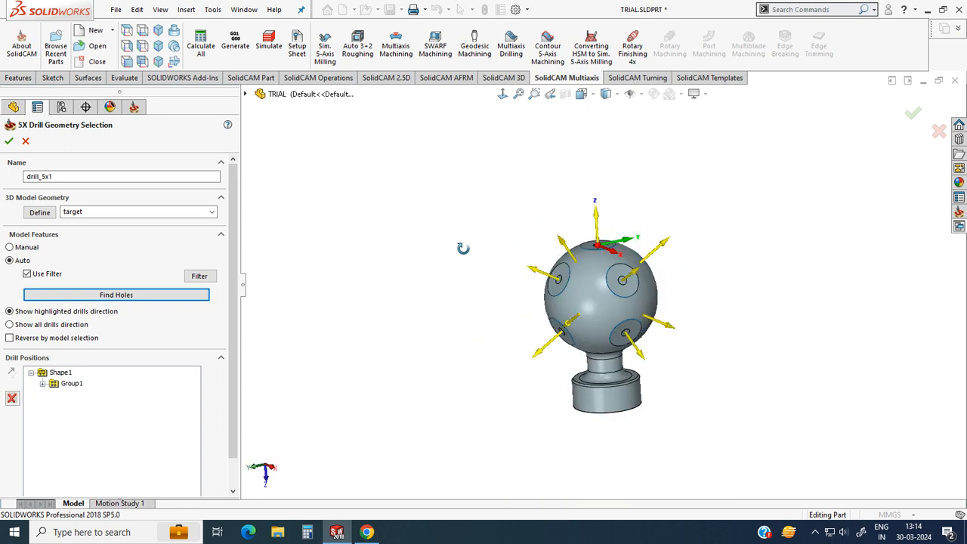
pyautogui.scroll(-4, 575, 264)
pyautogui.moveTo(443, 313); pyautogui.dragTo(411, 359, button='middle')
pyautogui.click(9, 143)
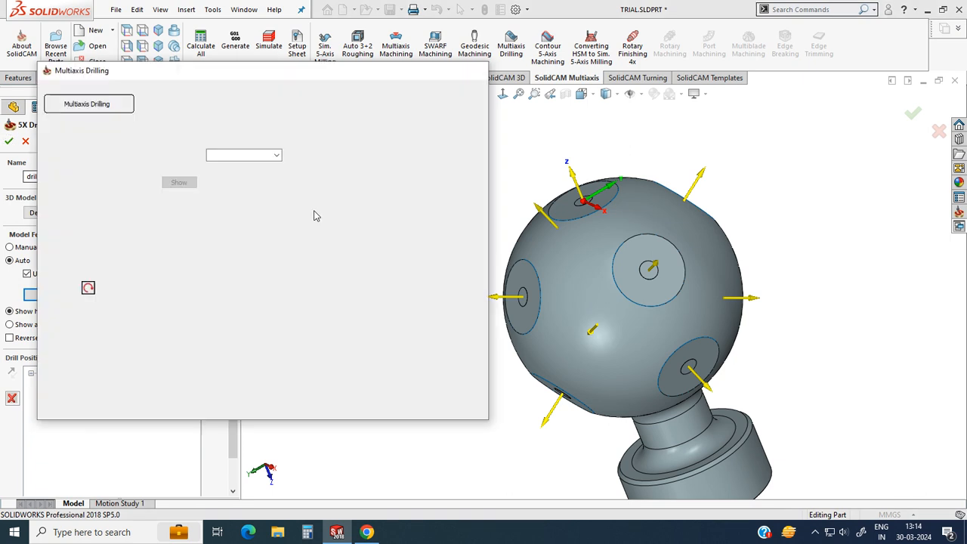
# Create a 14 mm diameter DRILL tool for the drilling operation, select it, and check its feed and spin data.
pyautogui.click(76, 153)
pyautogui.click(229, 325)
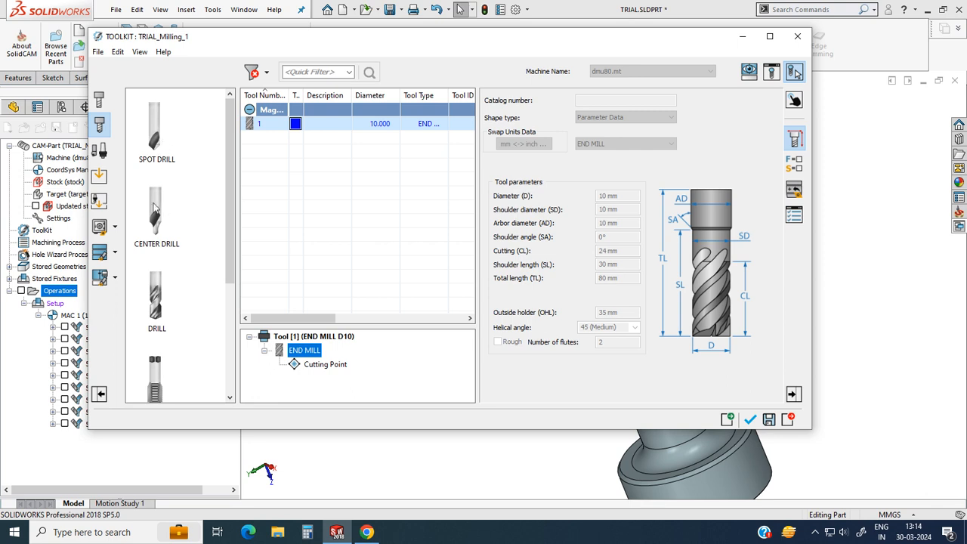
pyautogui.moveTo(236, 240); pyautogui.dragTo(265, 138)
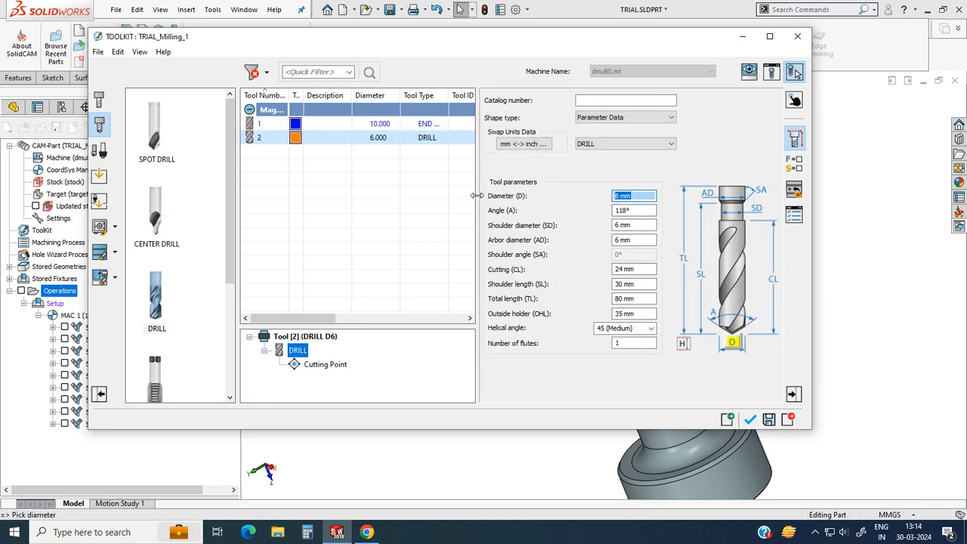
pyautogui.press('Tab')
pyautogui.click(747, 417)
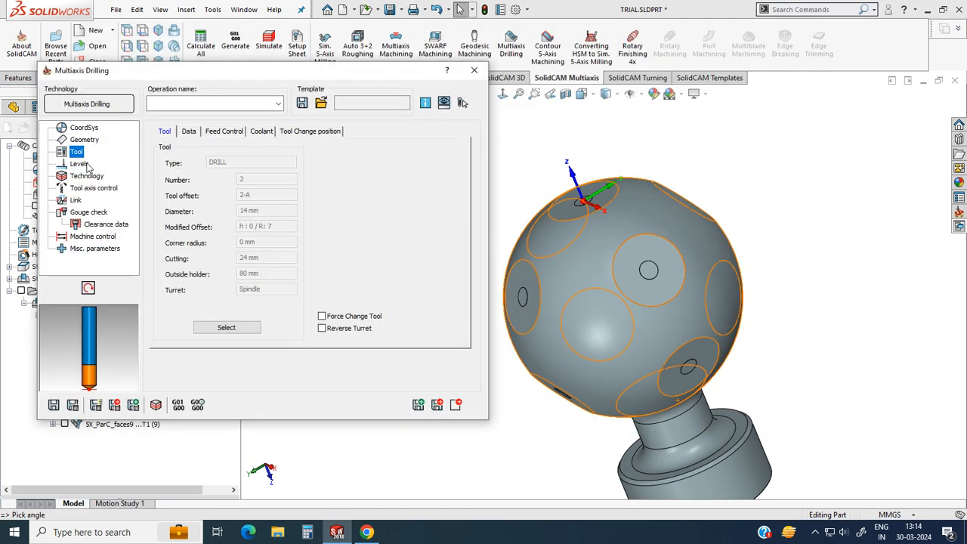
pyautogui.click(190, 131)
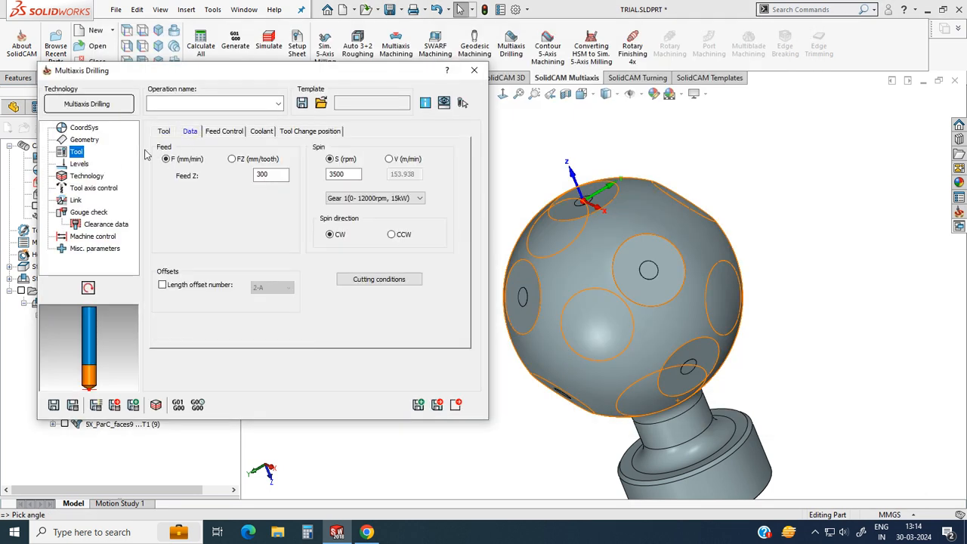
# Set the drilling operation's clearance area to a sphere with a user-defined radius of 200 around the automatic centre.
pyautogui.click(79, 164)
pyautogui.click(89, 177)
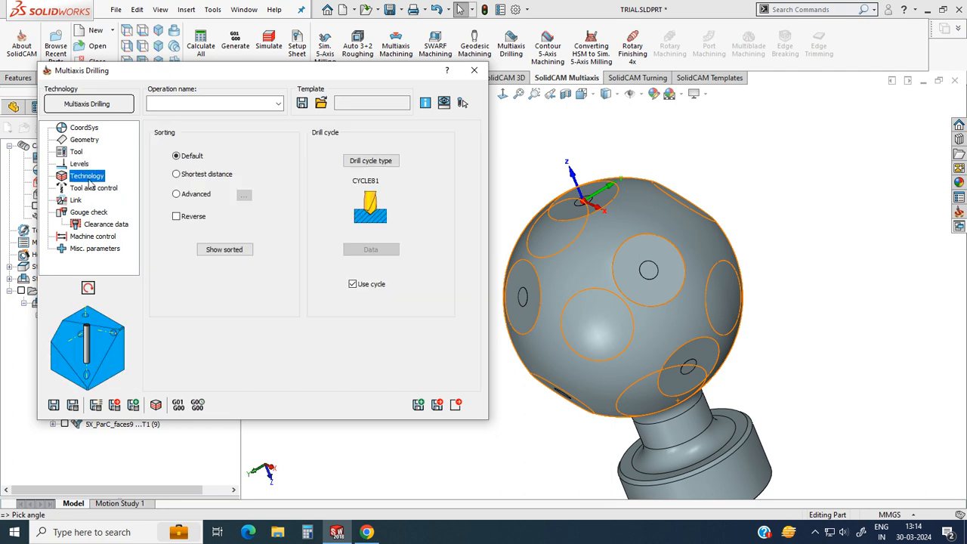
pyautogui.click(80, 164)
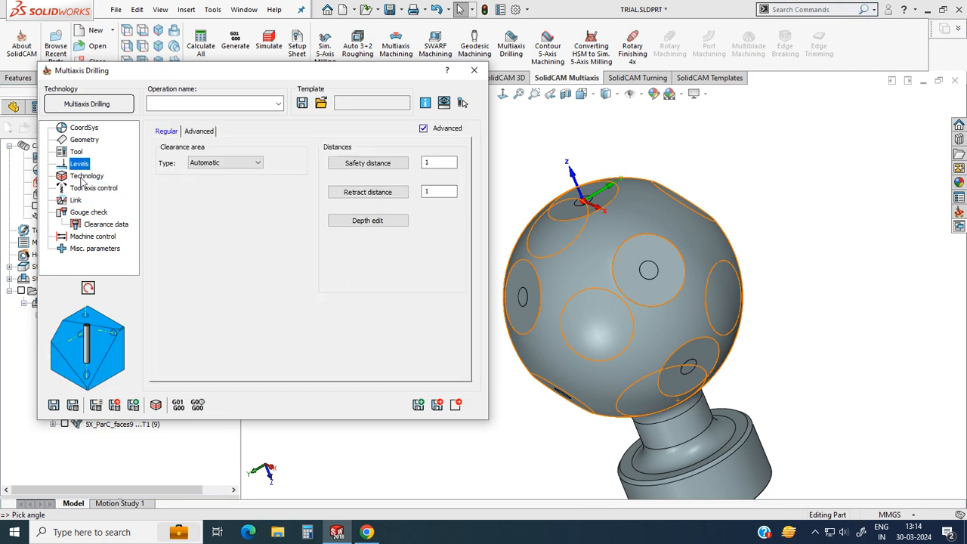
pyautogui.click(213, 166)
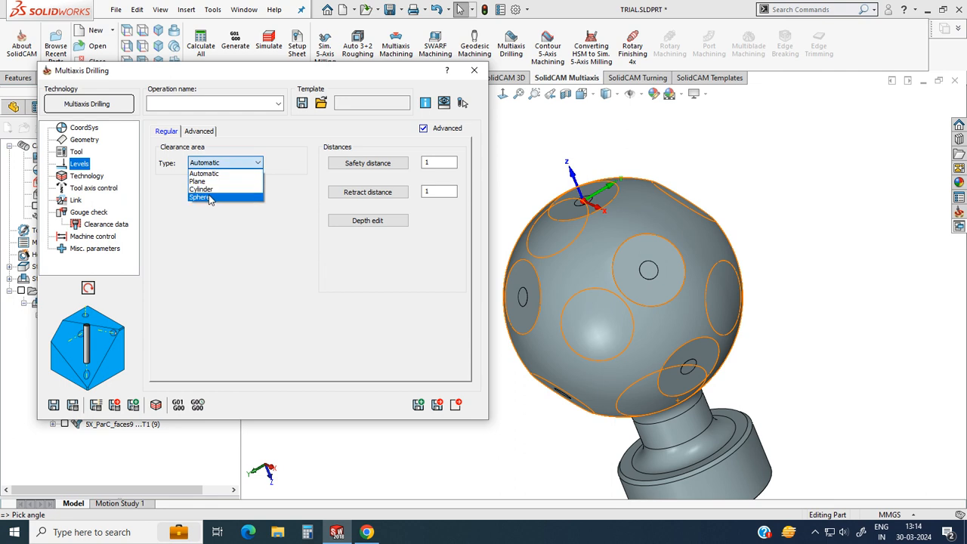
pyautogui.click(211, 197)
pyautogui.click(251, 217)
pyautogui.click(208, 226)
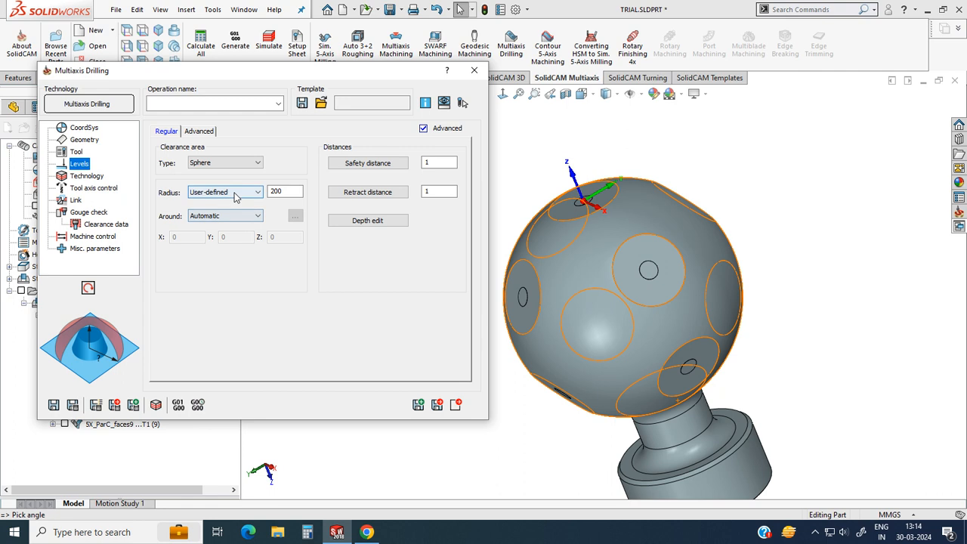
pyautogui.click(237, 194)
pyautogui.click(304, 291)
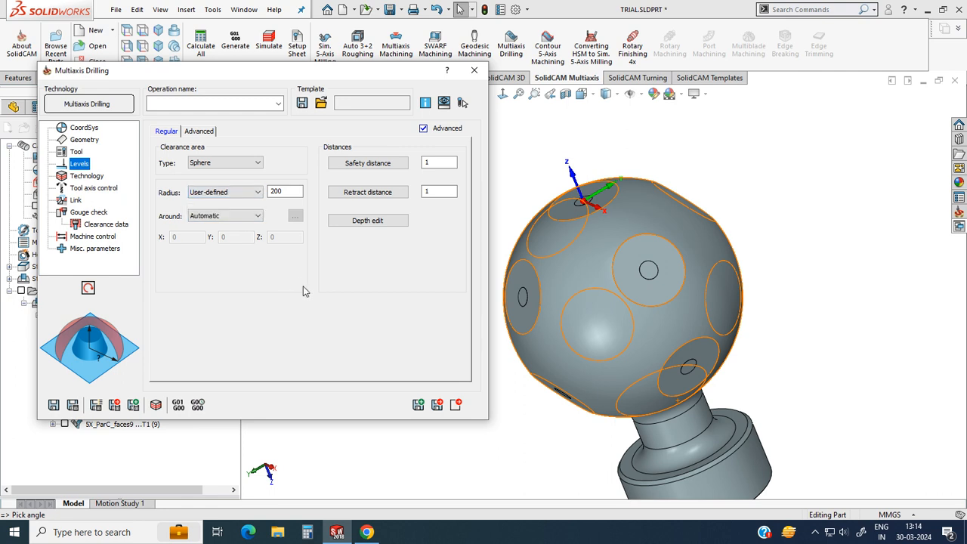
# Set the drilling operation's drill cycle type to CYCLE83.
pyautogui.click(89, 177)
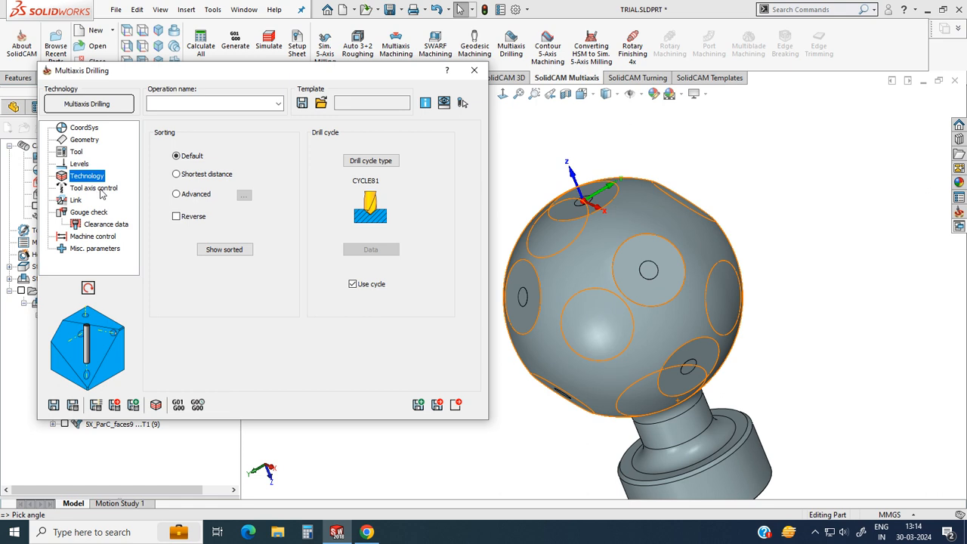
pyautogui.click(380, 161)
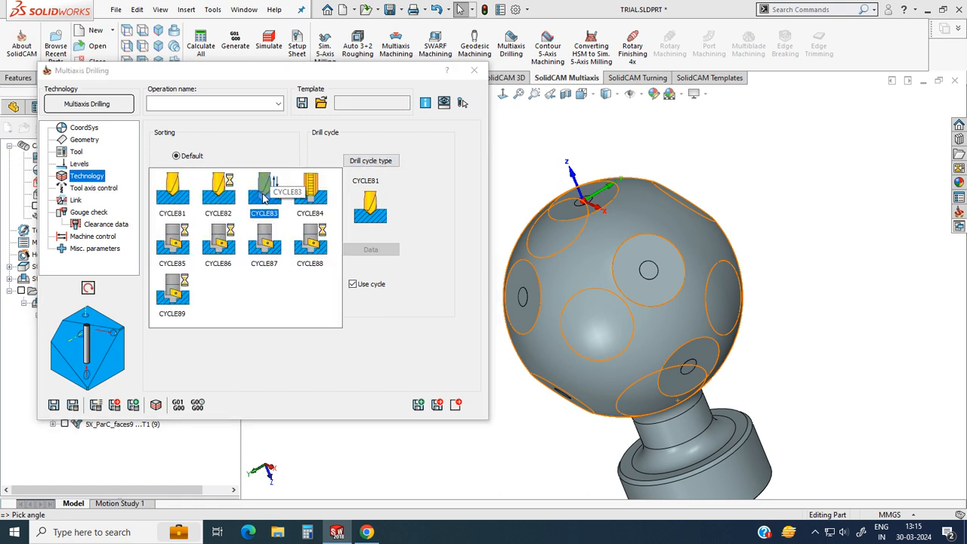
pyautogui.click(264, 195)
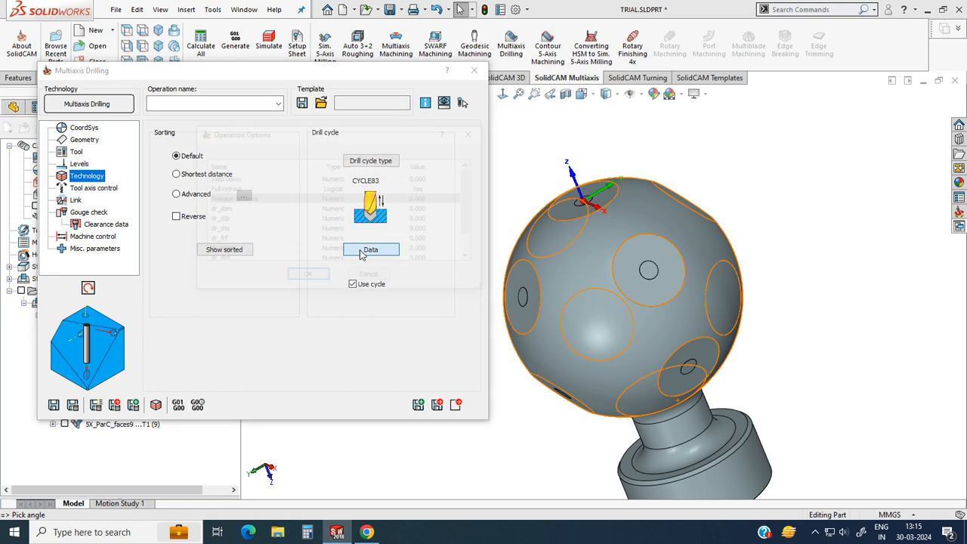
# Check the CYCLE83 data of the drilling operation and accept the options as they are.
pyautogui.click(371, 249)
pyautogui.click(433, 179)
pyautogui.click(433, 179)
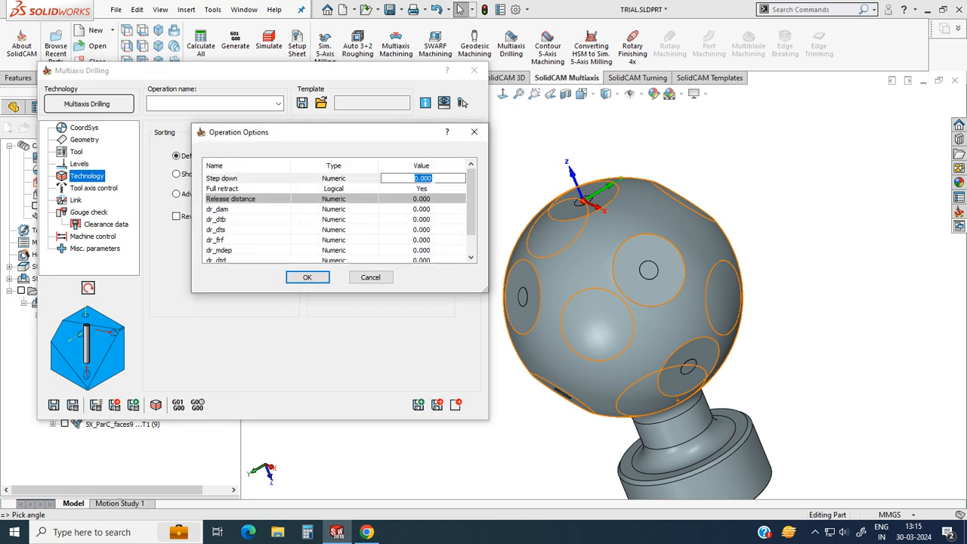
pyautogui.click(297, 279)
# Set the drilling operation's tool axis output format to 5 Axis, save and calculate it, and exit the operation.
pyautogui.click(92, 188)
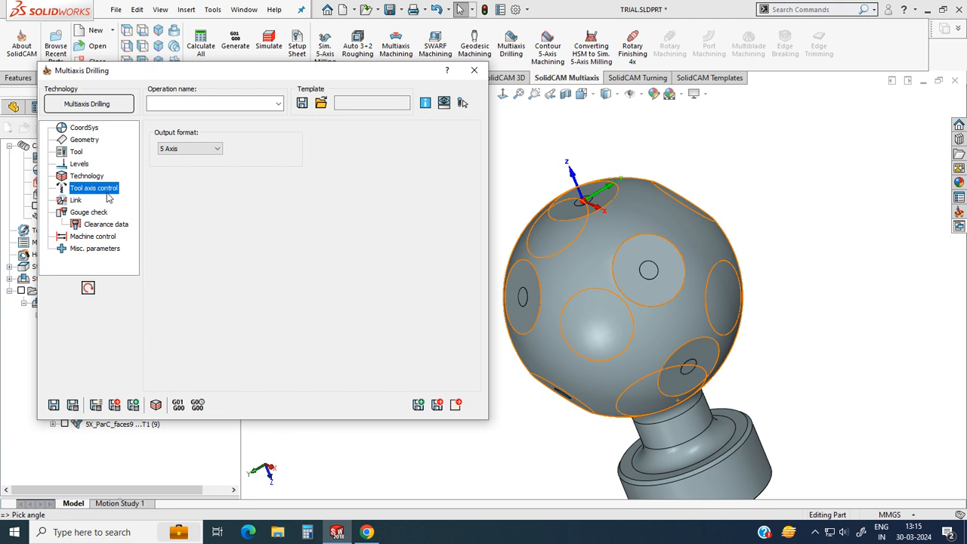
pyautogui.click(214, 150)
pyautogui.click(189, 240)
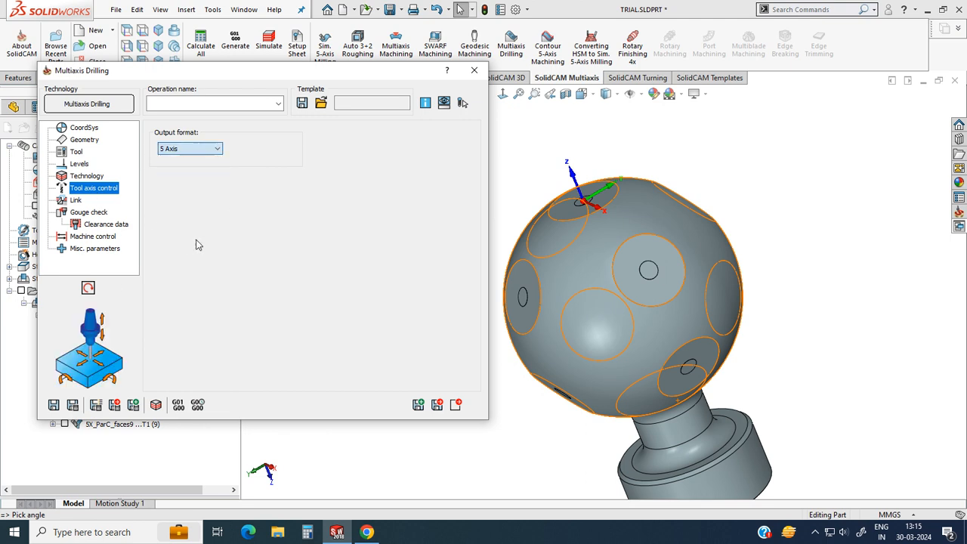
pyautogui.click(56, 407)
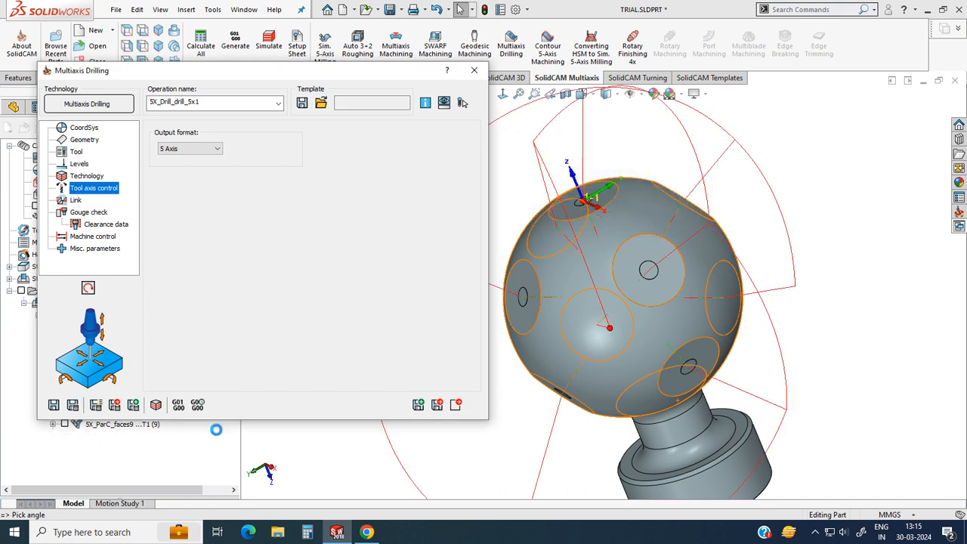
pyautogui.click(455, 405)
# Run a SolidVerify simulation of the drilling operation at a reduced simulation speed.
pyautogui.moveTo(454, 411); pyautogui.dragTo(555, 341, button='middle')
pyautogui.rightClick(143, 441)
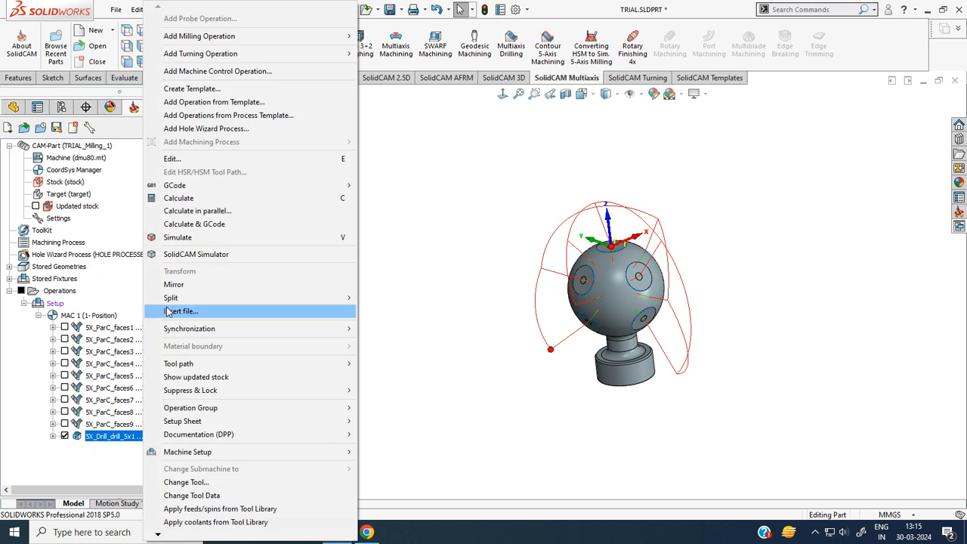
pyautogui.click(170, 239)
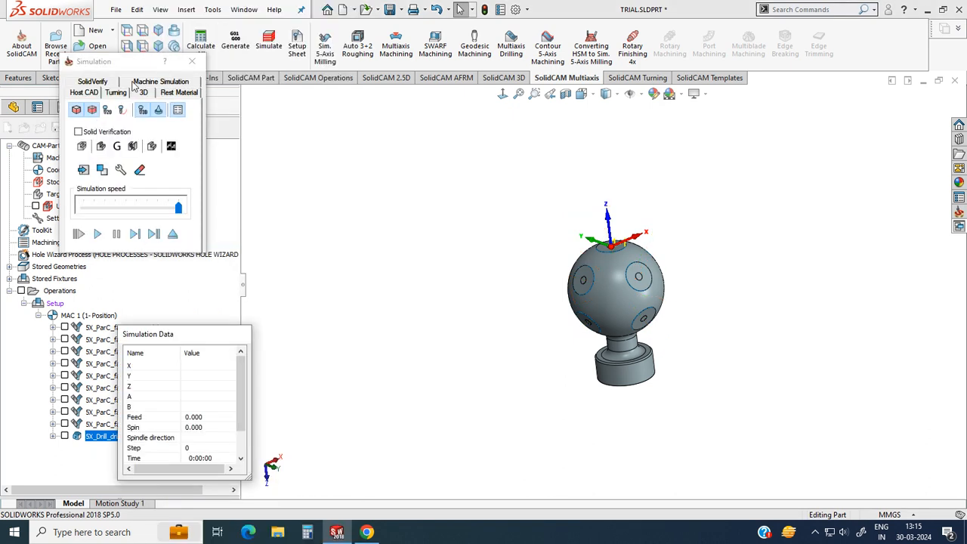
pyautogui.click(98, 82)
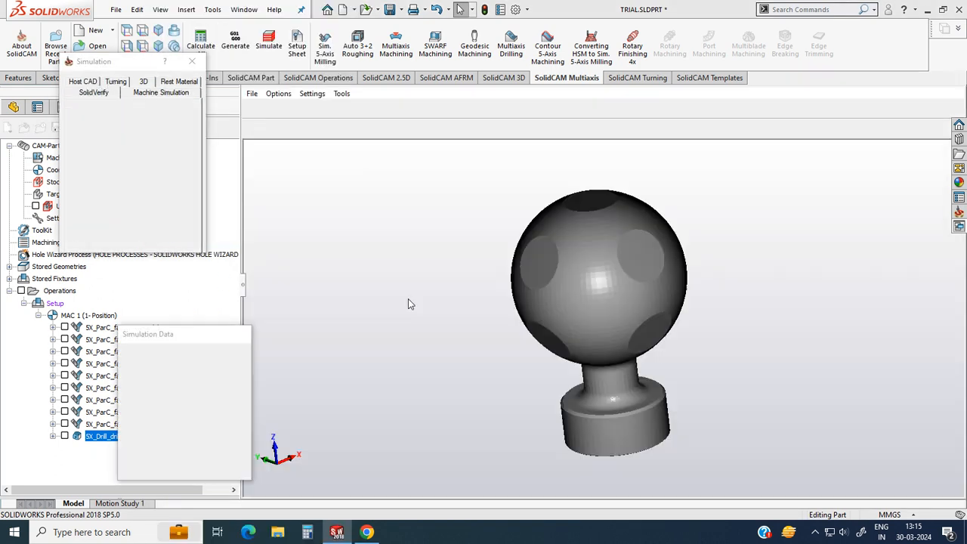
pyautogui.moveTo(179, 207); pyautogui.dragTo(125, 210)
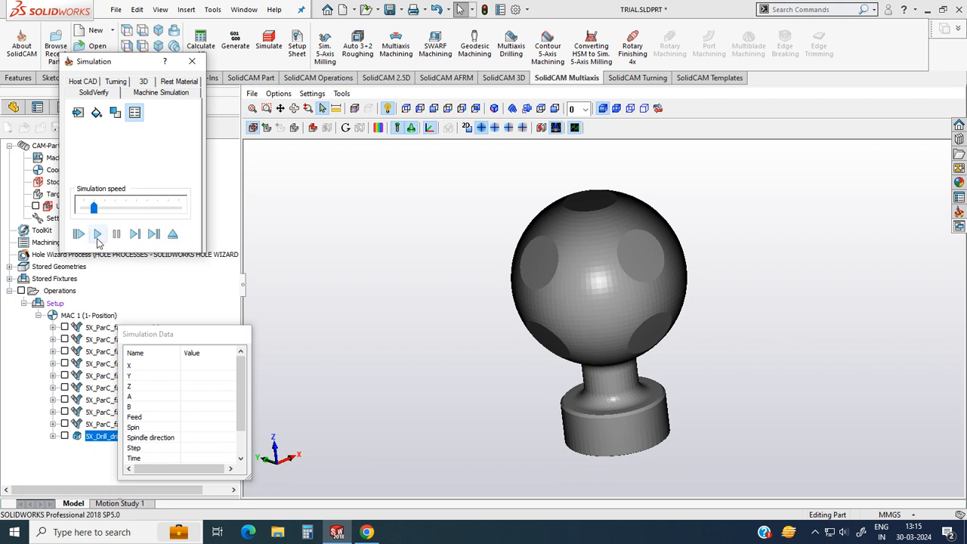
pyautogui.click(98, 235)
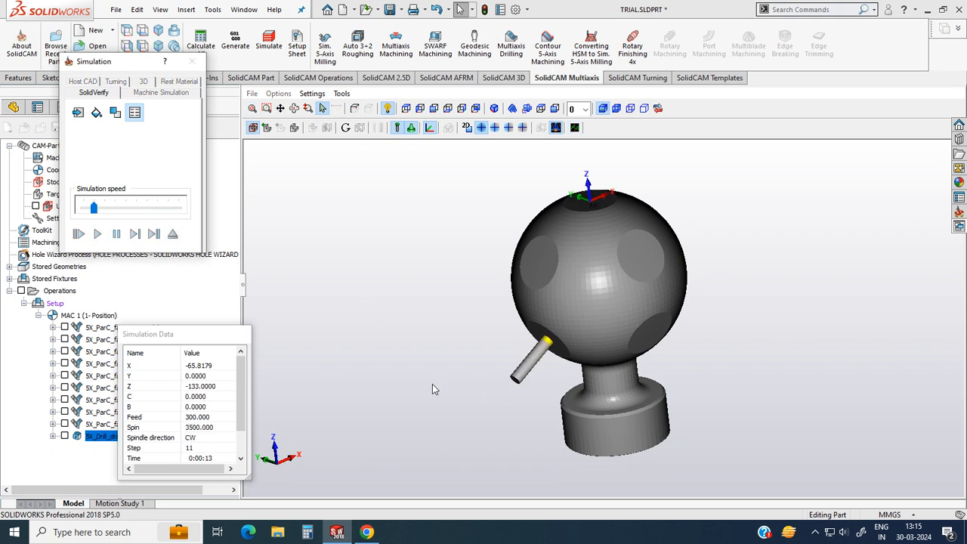
# Examine the simulated drilling of the ball's disc holes from several sides until the simulation ends.
pyautogui.scroll(-2, 432, 384)
pyautogui.moveTo(474, 363); pyautogui.dragTo(500, 376, button='middle')
pyautogui.moveTo(493, 341); pyautogui.dragTo(445, 356, button='middle')
pyautogui.scroll(3, 455, 279)
pyautogui.scroll(-5, 482, 330)
pyautogui.scroll(3, 542, 318)
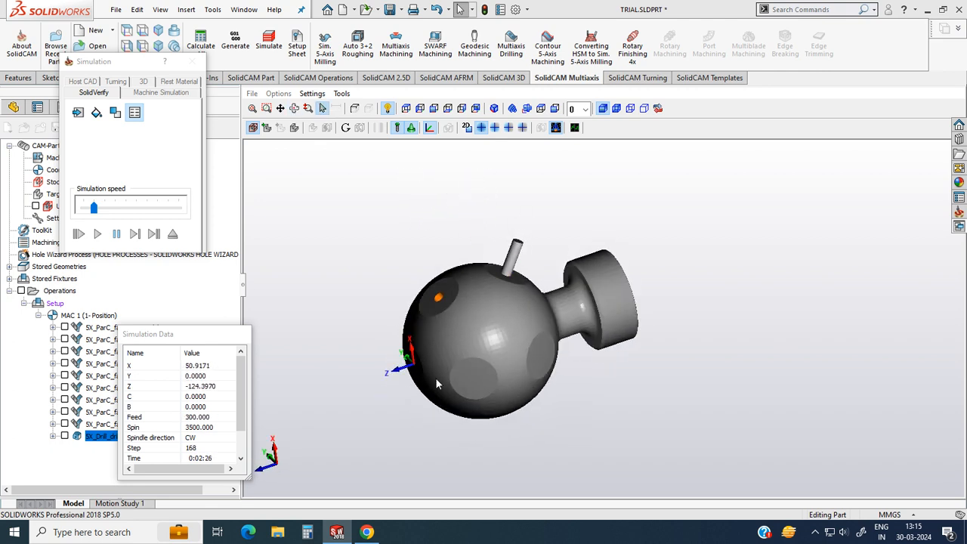
pyautogui.moveTo(433, 409); pyautogui.dragTo(488, 354, button='middle')
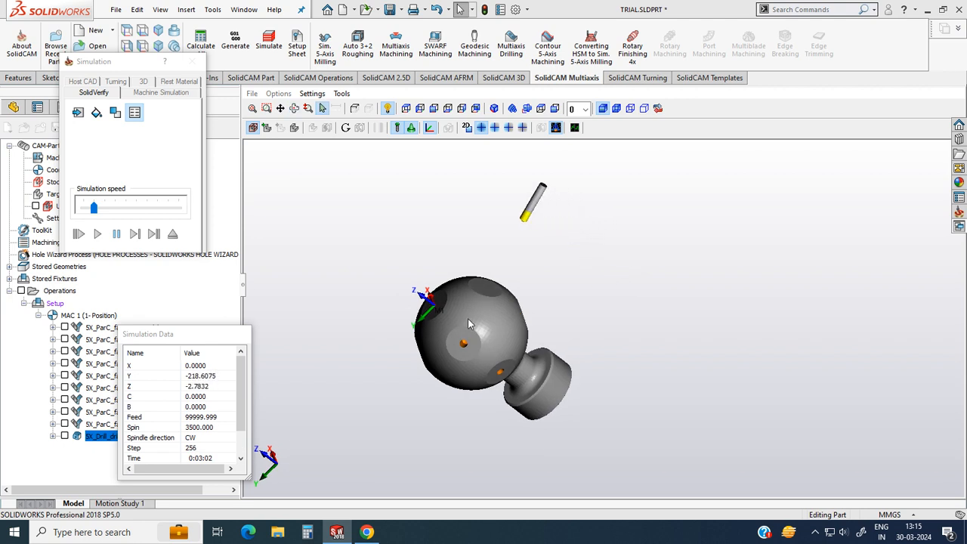
pyautogui.scroll(2, 454, 329)
pyautogui.scroll(2, 454, 327)
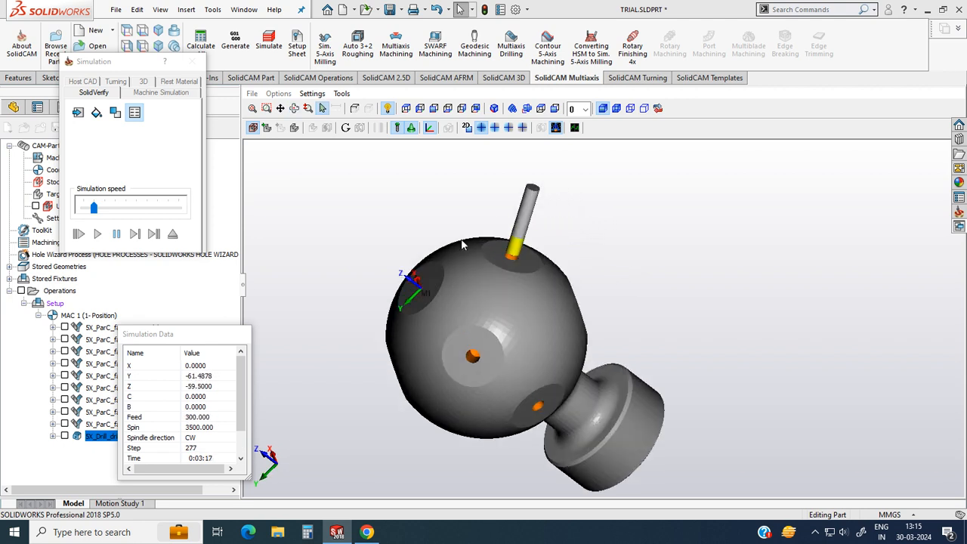
pyautogui.moveTo(445, 249); pyautogui.dragTo(488, 318, button='middle')
pyautogui.scroll(-3, 478, 327)
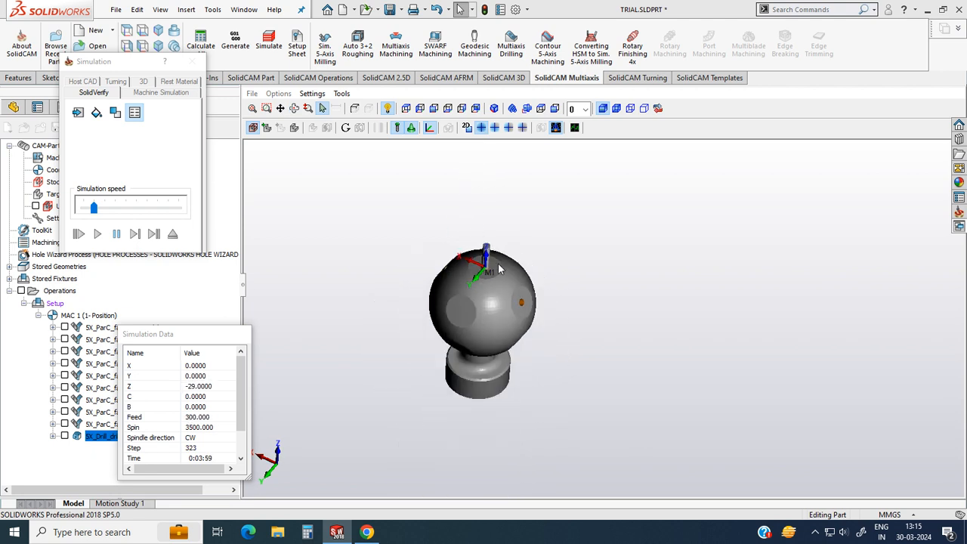
pyautogui.scroll(3, 448, 313)
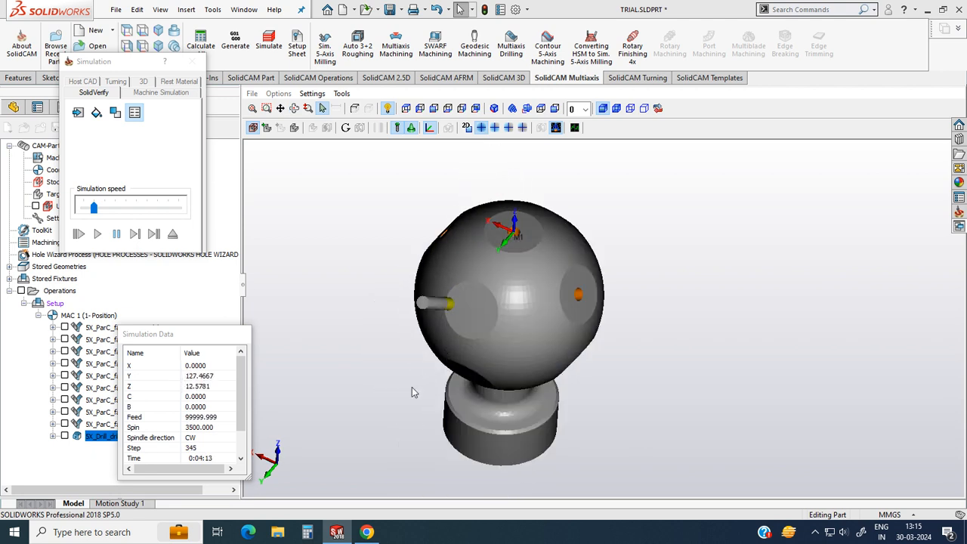
pyautogui.moveTo(398, 401); pyautogui.dragTo(394, 389, button='middle')
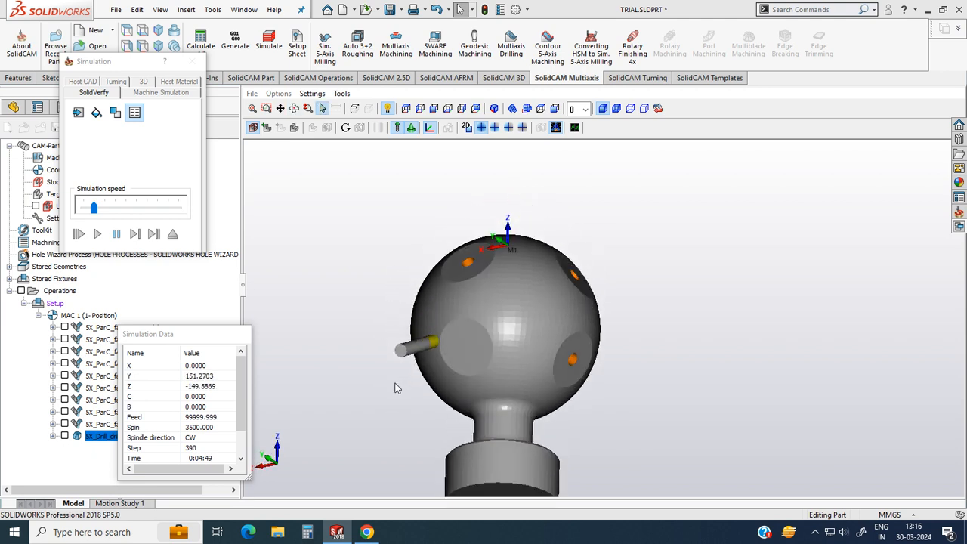
pyautogui.scroll(-2, 413, 237)
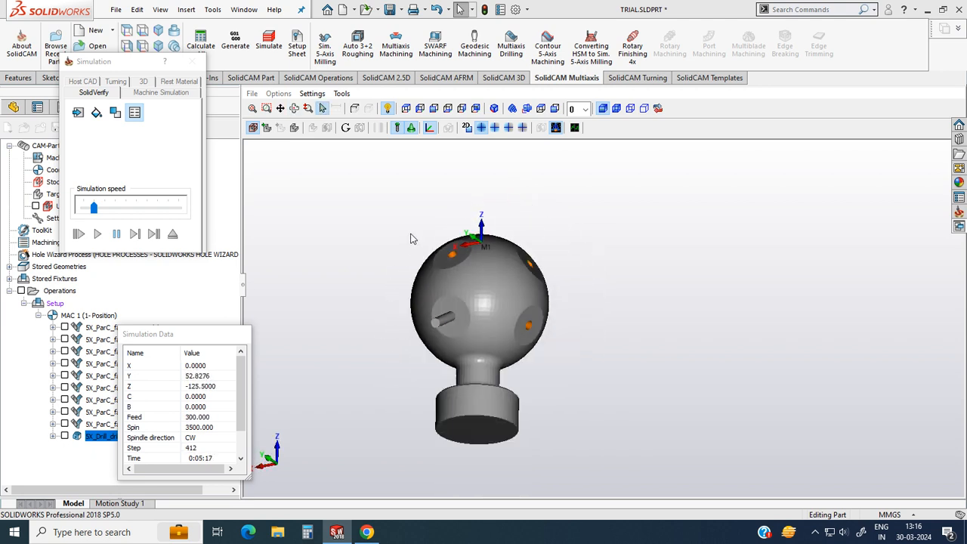
pyautogui.moveTo(389, 313); pyautogui.dragTo(355, 337, button='middle')
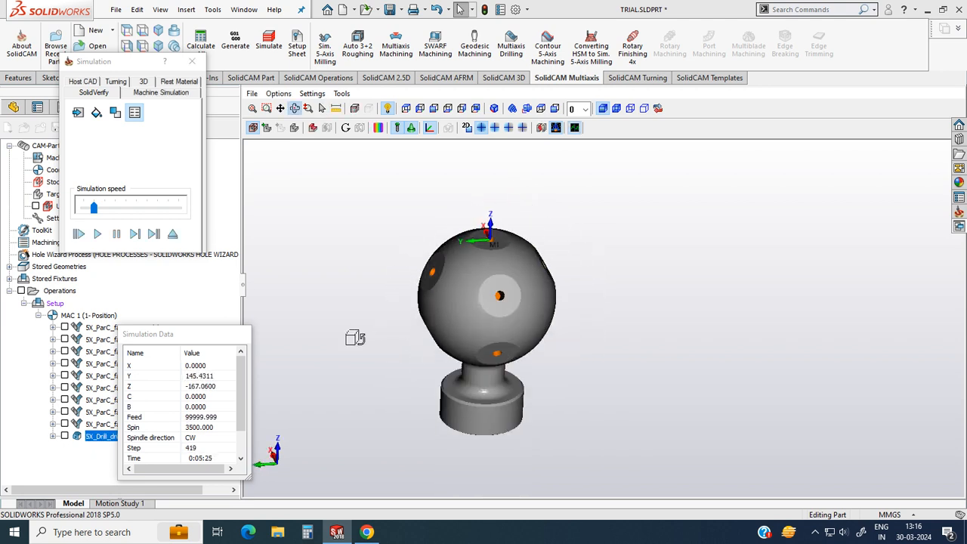
# Compare the machined stock with the target model, inspect the discs and holes, and close the simulation.
pyautogui.click(378, 127)
pyautogui.click(723, 126)
pyautogui.scroll(5, 491, 284)
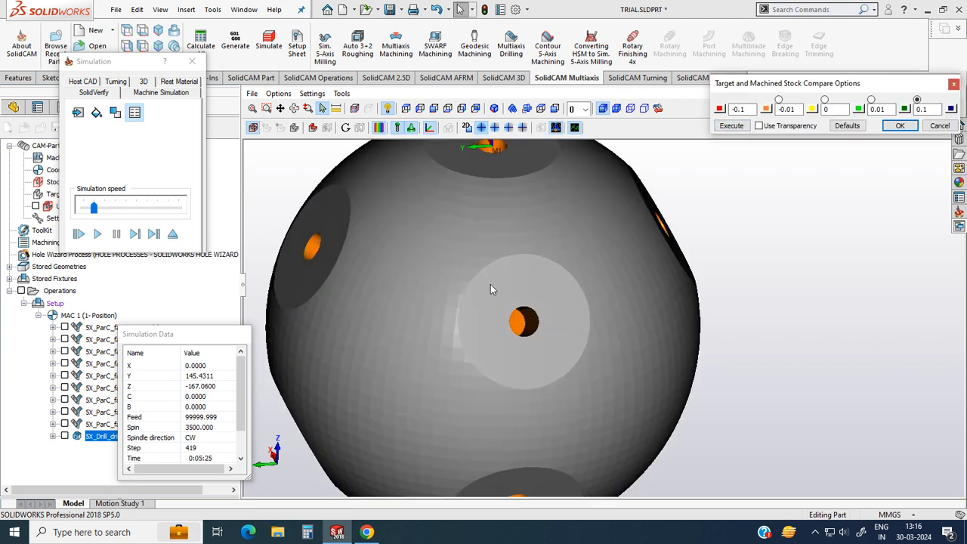
pyautogui.moveTo(543, 308); pyautogui.dragTo(561, 306, button='middle')
pyautogui.moveTo(413, 244); pyautogui.dragTo(533, 261, button='middle')
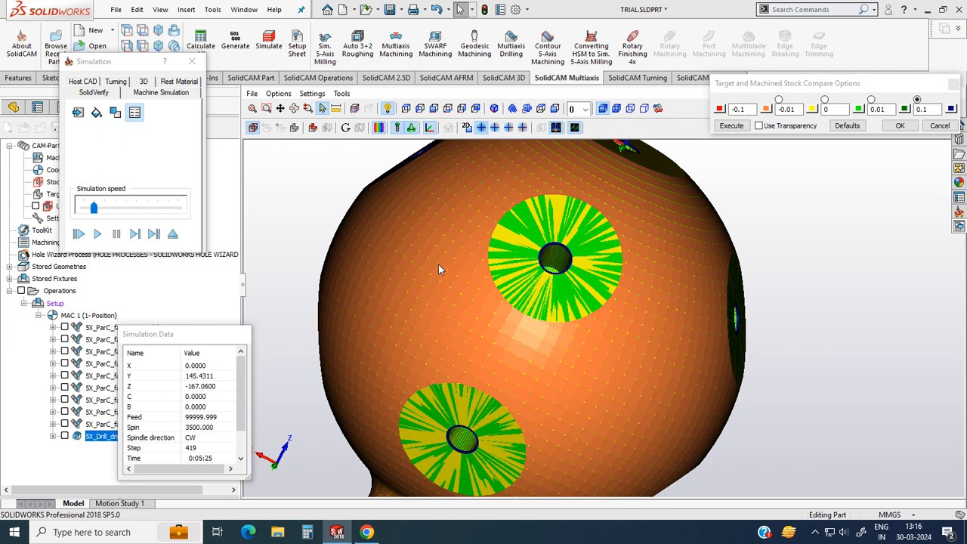
pyautogui.moveTo(441, 269); pyautogui.dragTo(333, 216, button='middle')
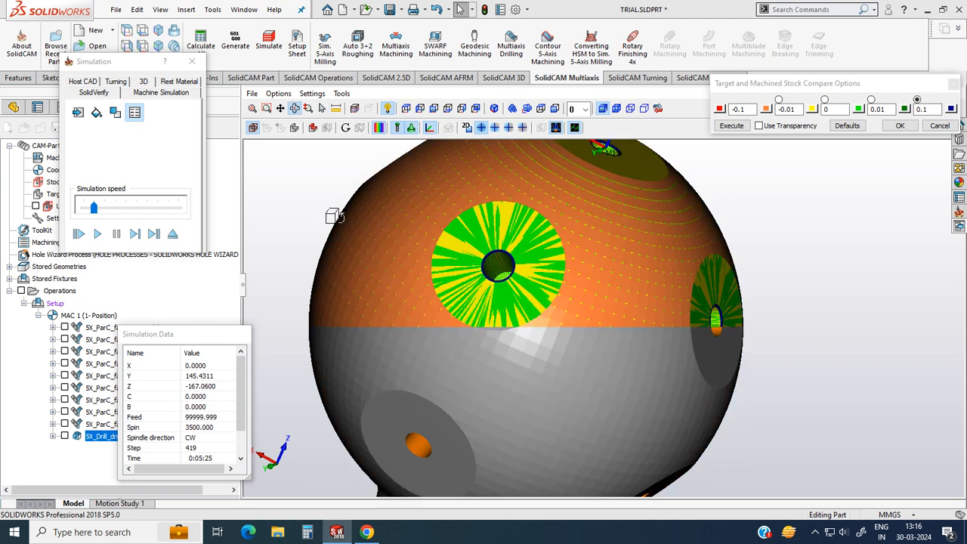
pyautogui.click(192, 61)
# Check the diameter of a disc's centre hole on the model by selecting its circular edge.
pyautogui.scroll(-10, 602, 288)
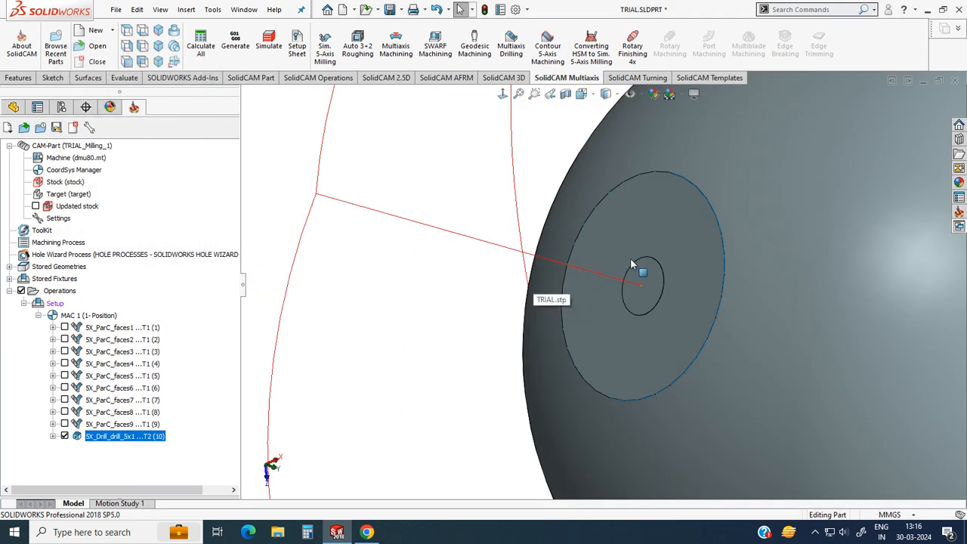
pyautogui.click(685, 275)
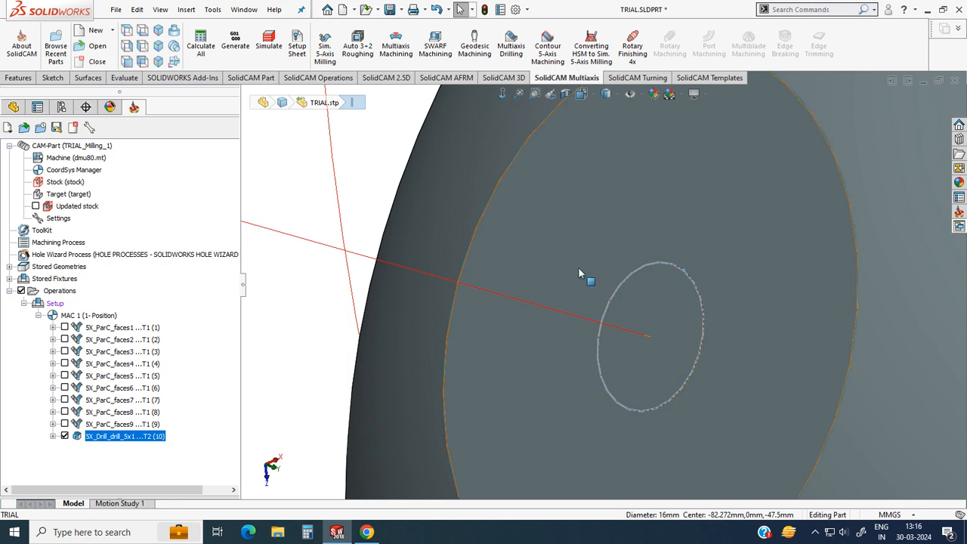
pyautogui.scroll(4, 393, 247)
# Duplicate the multiaxis drilling operation, name the copy "chemfer", and check its drill geometry.
pyautogui.click(352, 258)
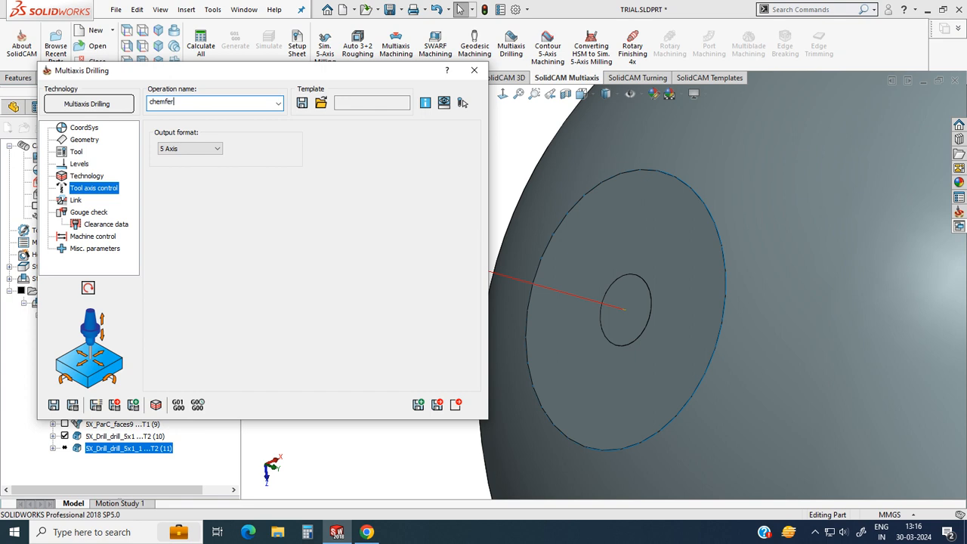
pyautogui.click(96, 142)
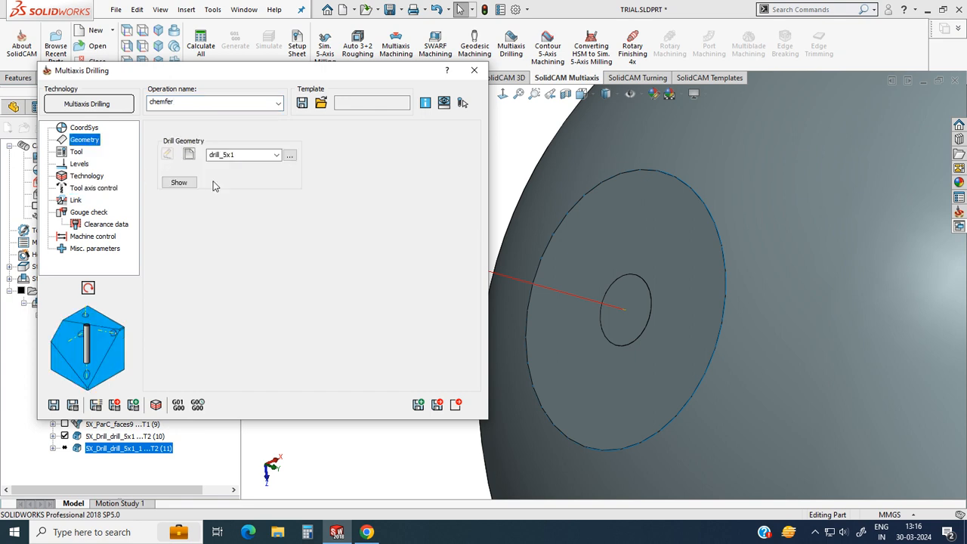
# Create a 17 mm diameter DRILL tool and select it for the chemfer operation.
pyautogui.click(79, 152)
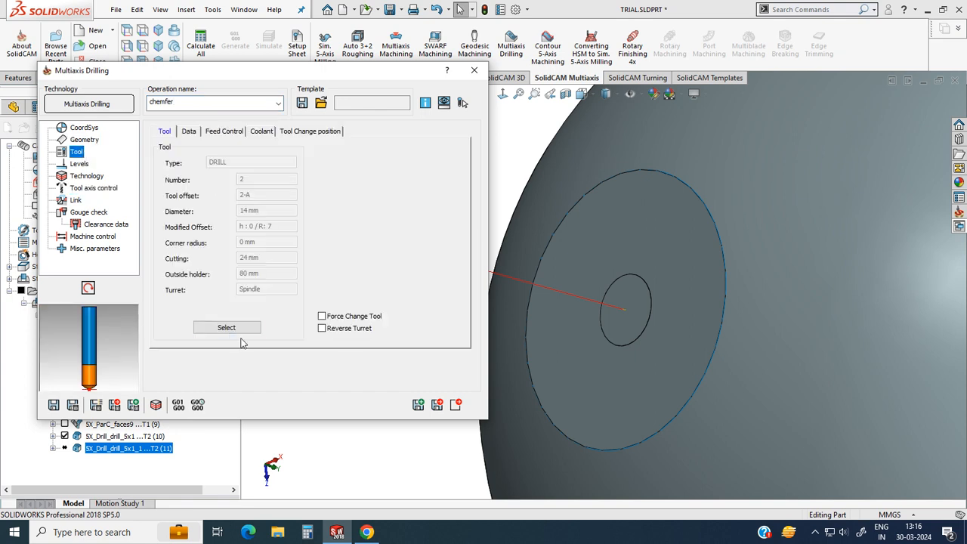
pyautogui.click(251, 328)
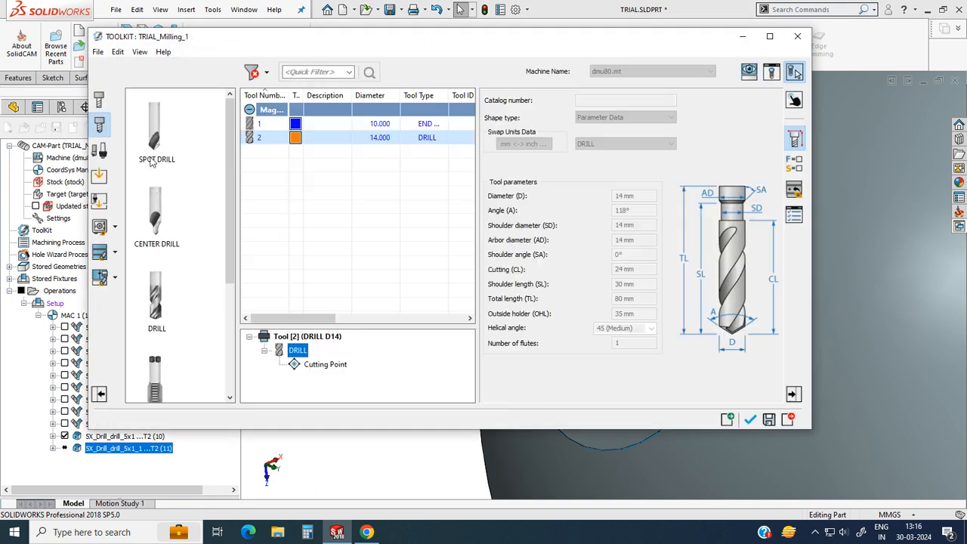
pyautogui.click(618, 197)
pyautogui.write('17')
pyautogui.press('Tab')
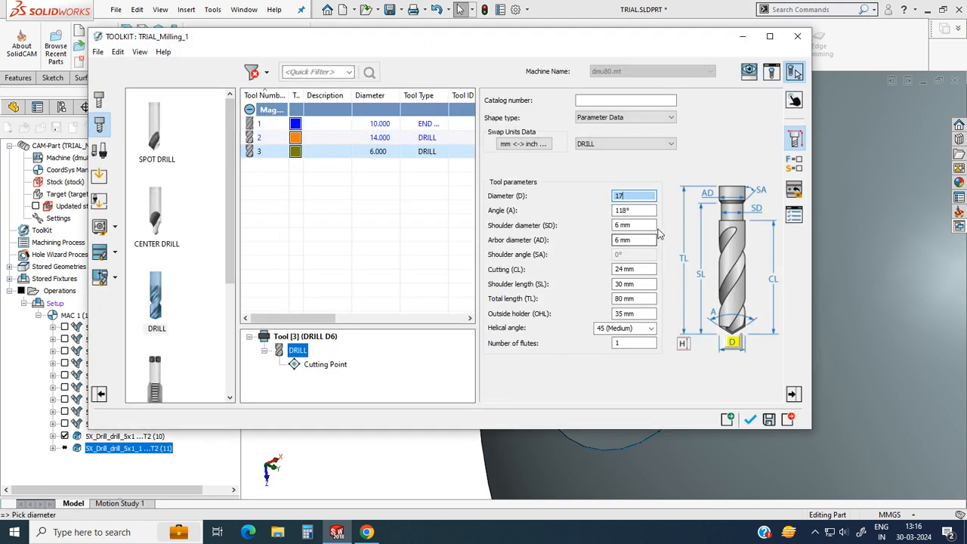
pyautogui.click(750, 421)
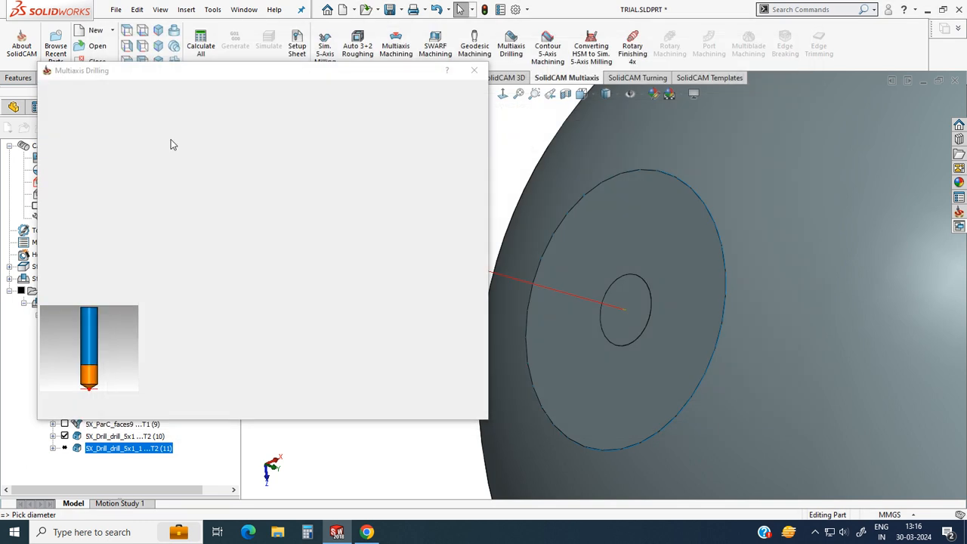
# Review the chemfer operation's Levels, Technology and Tool axis control settings, keeping the operation open.
pyautogui.click(82, 164)
pyautogui.click(91, 177)
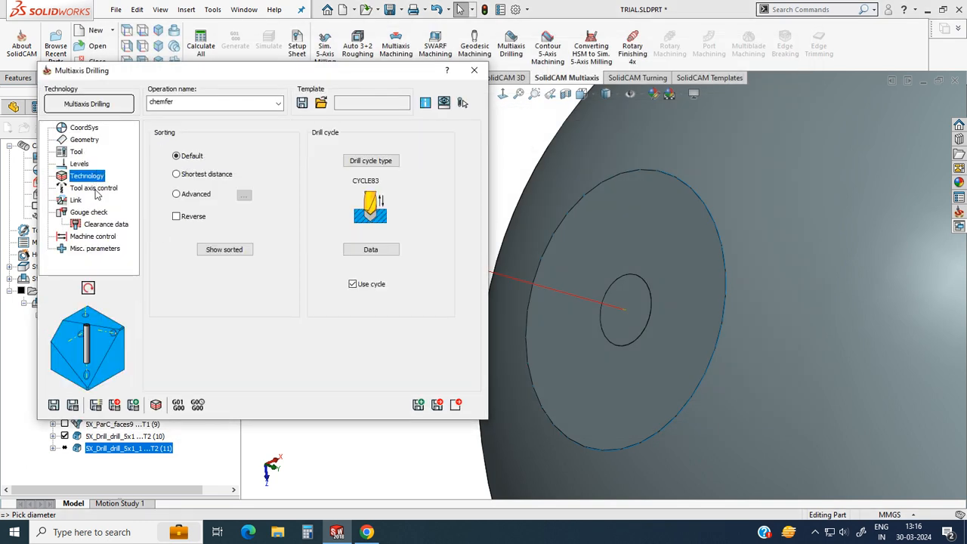
pyautogui.click(79, 164)
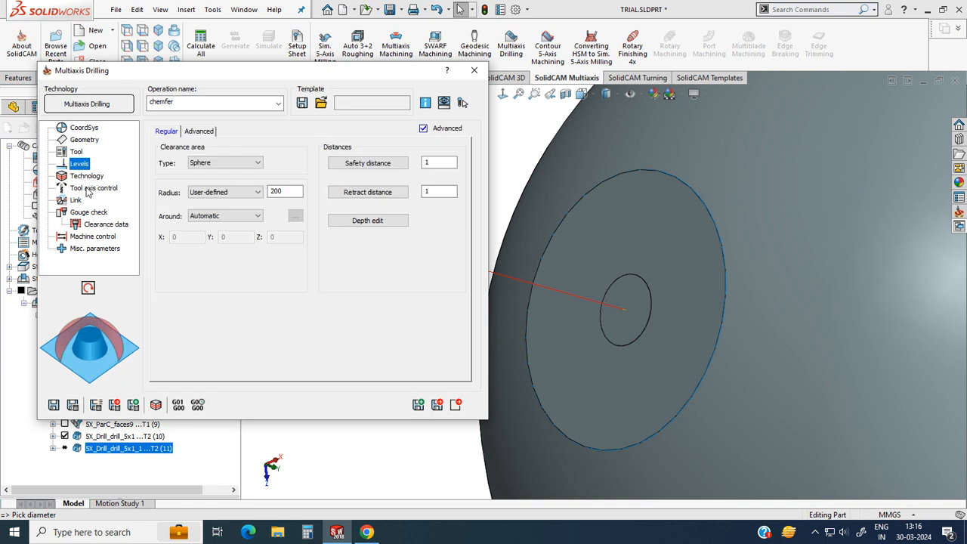
pyautogui.click(87, 188)
pyautogui.click(87, 177)
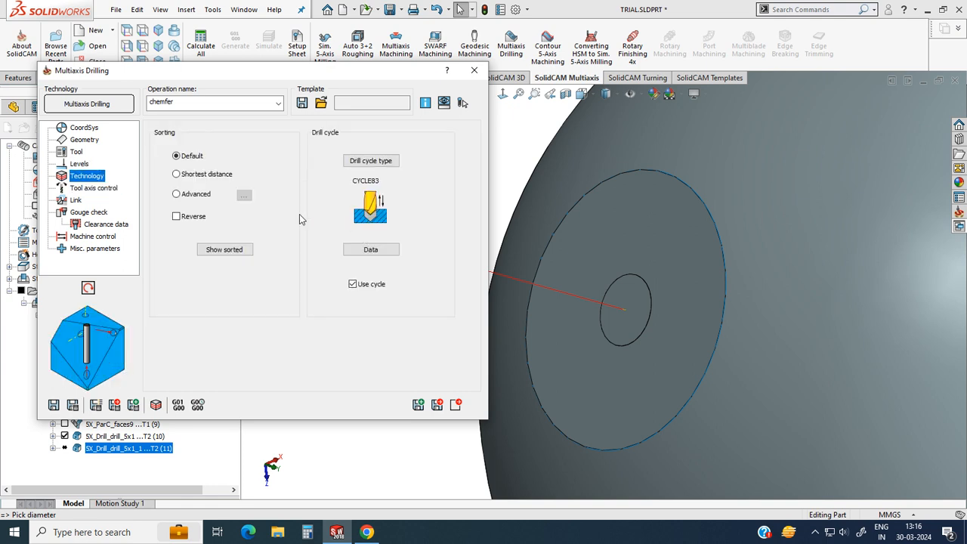
pyautogui.click(80, 164)
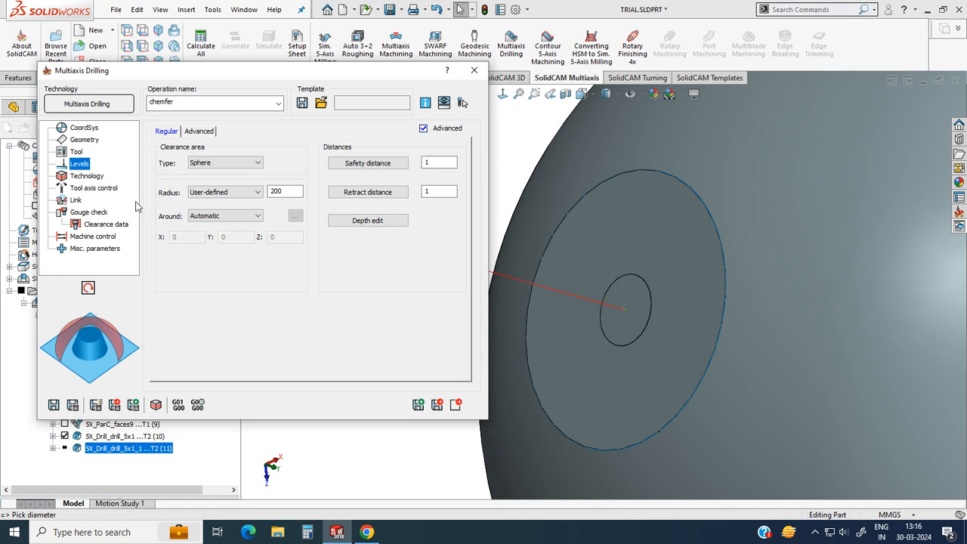
pyautogui.click(97, 178)
pyautogui.click(101, 190)
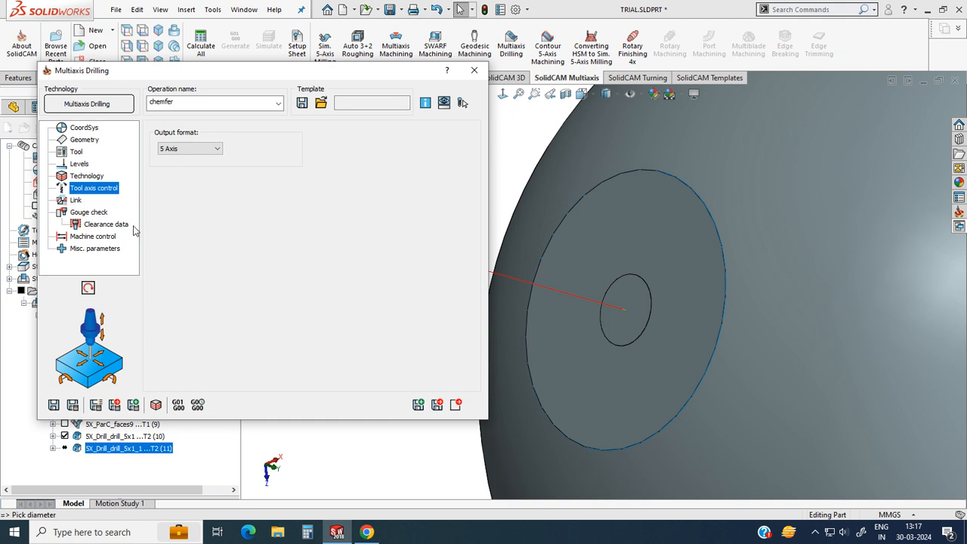
pyautogui.click(475, 71)
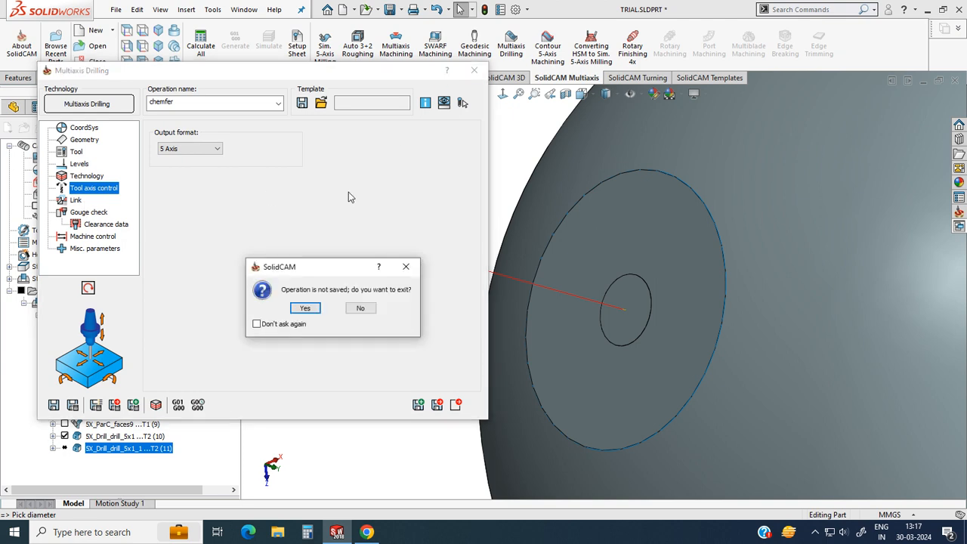
pyautogui.click(360, 308)
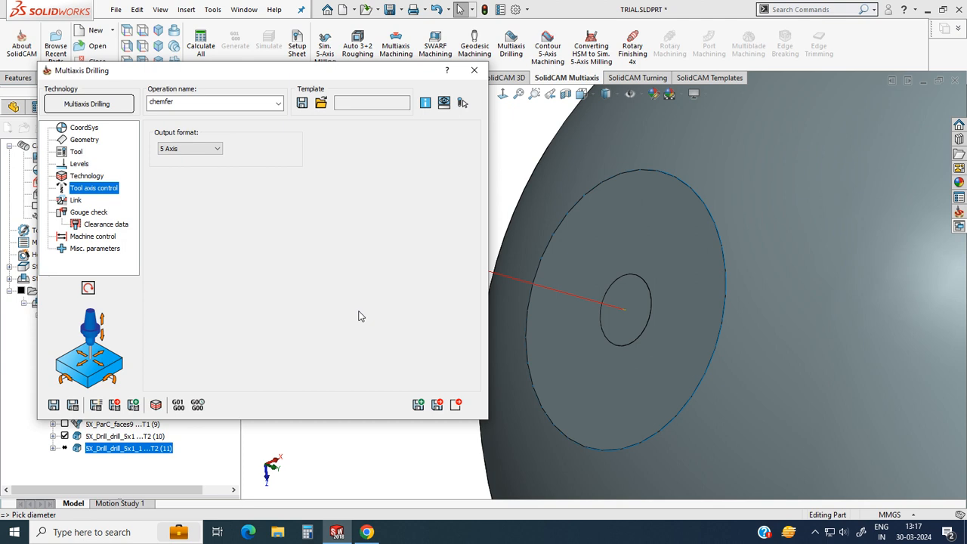